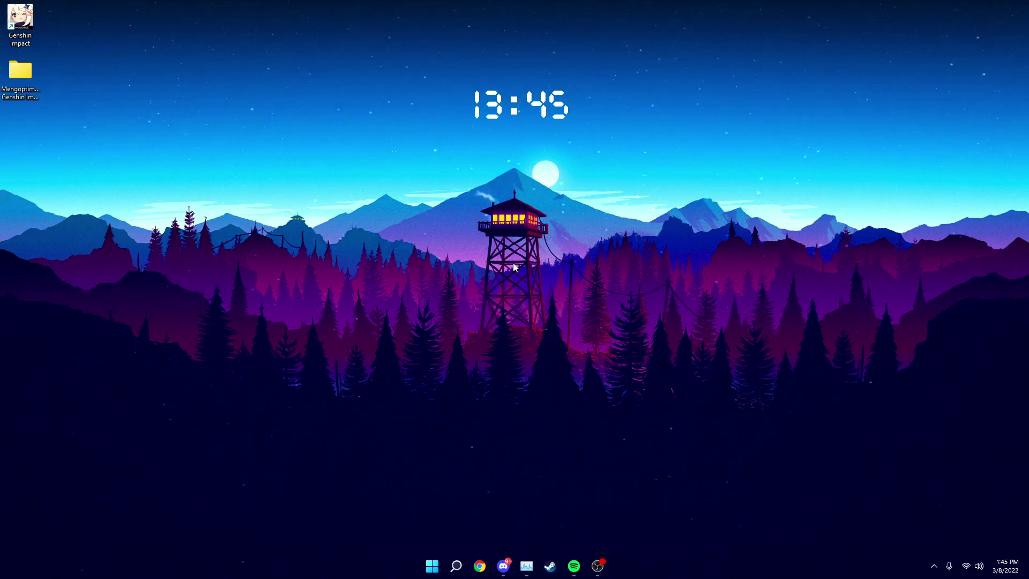
Open the Create A Restore Point shortcut from the "1. Buat Restore Point" subfolder of the Genshin Impact optimization folder on the desktop.
drag(20, 72, 507, 180)
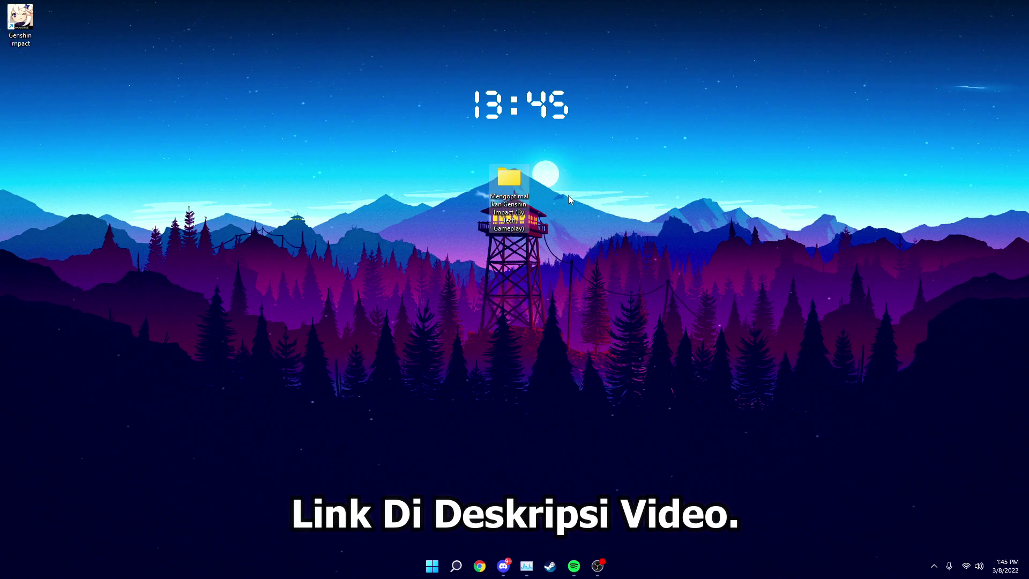
double_click(519, 191)
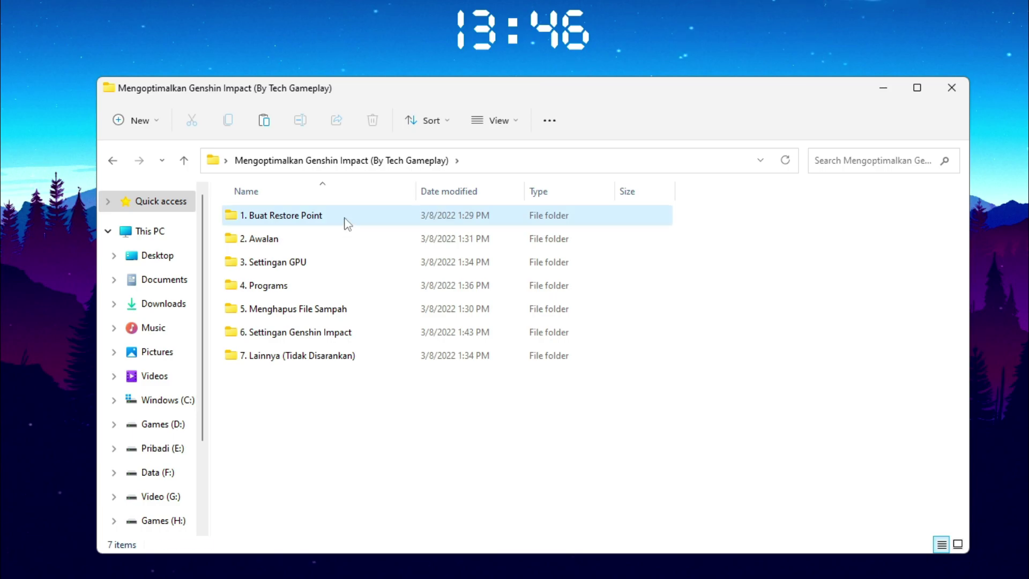
double_click(347, 216)
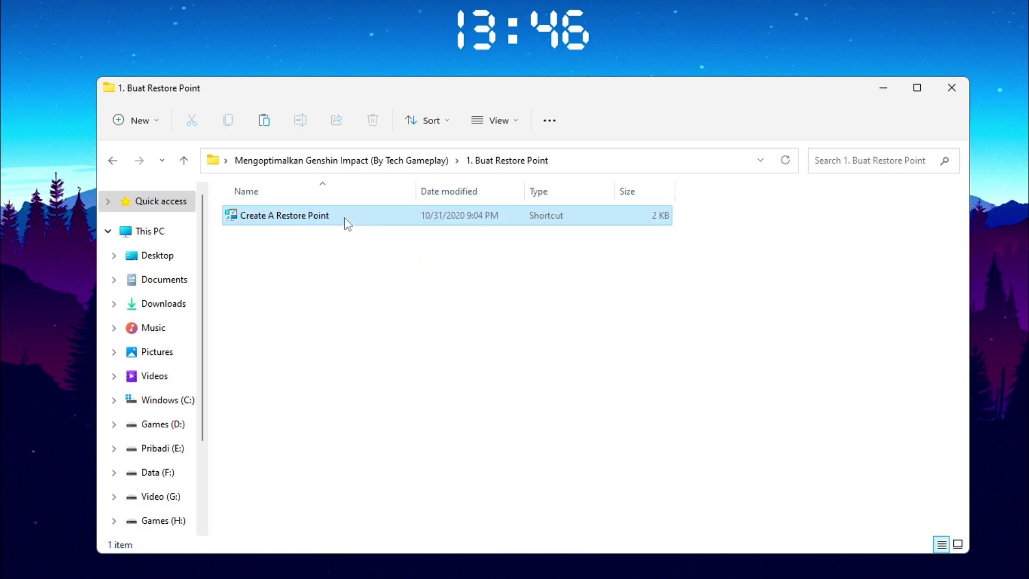
click(347, 216)
double_click(347, 224)
drag(182, 67, 583, 144)
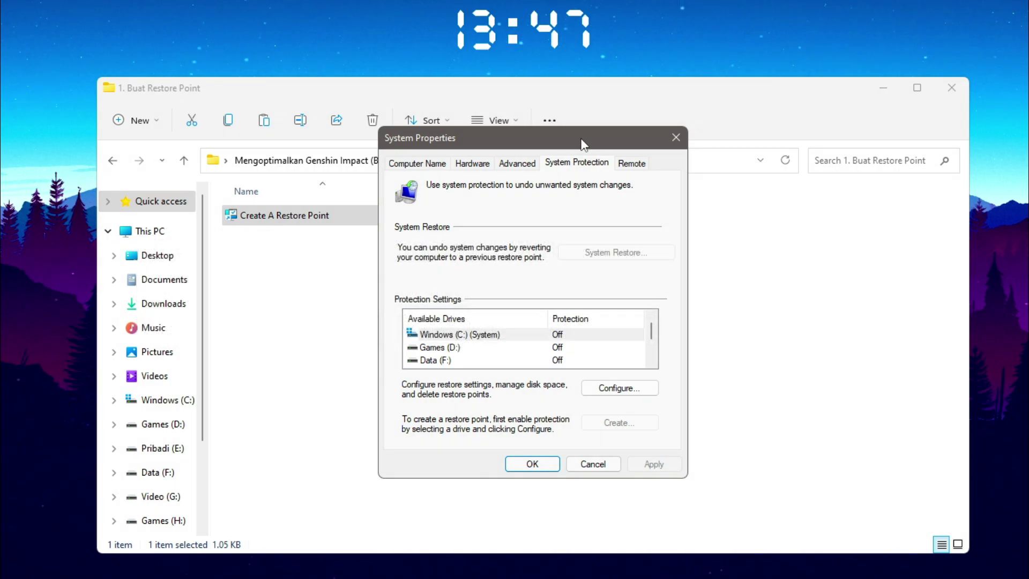
Turn on system protection for the Windows (C:) drive with a maximum disk usage of 3%.
click(513, 338)
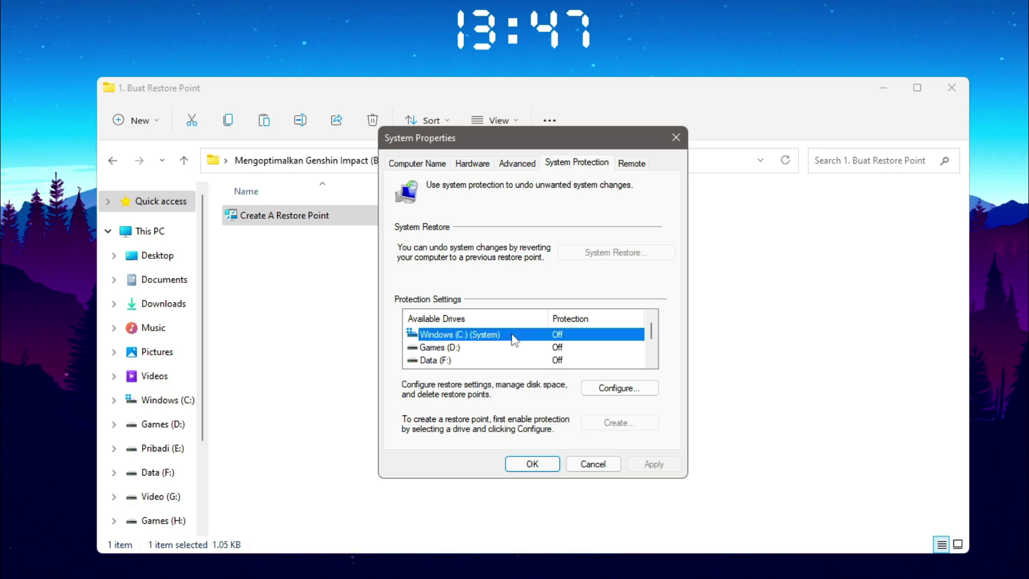
click(623, 389)
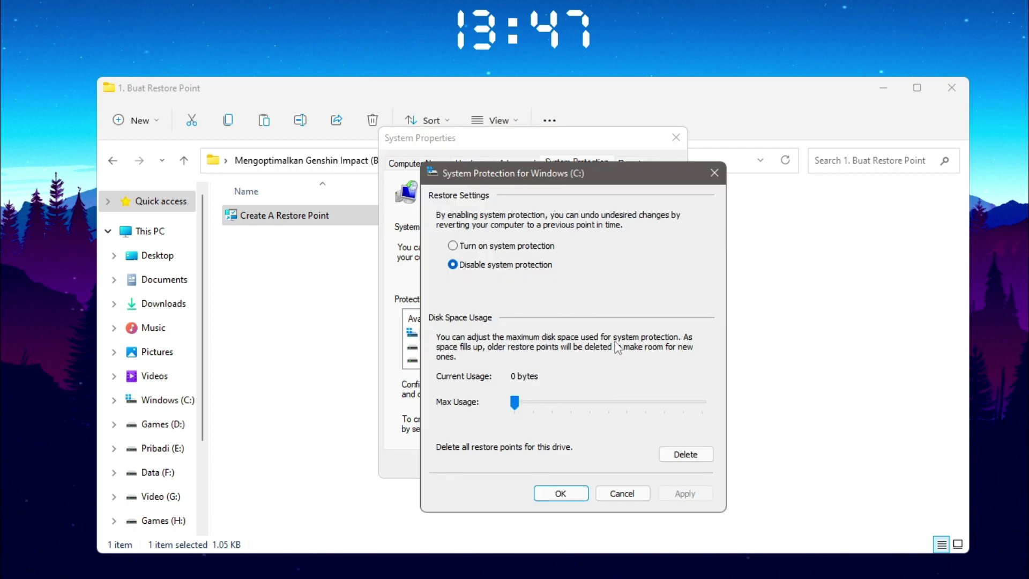
click(538, 249)
drag(514, 401, 520, 402)
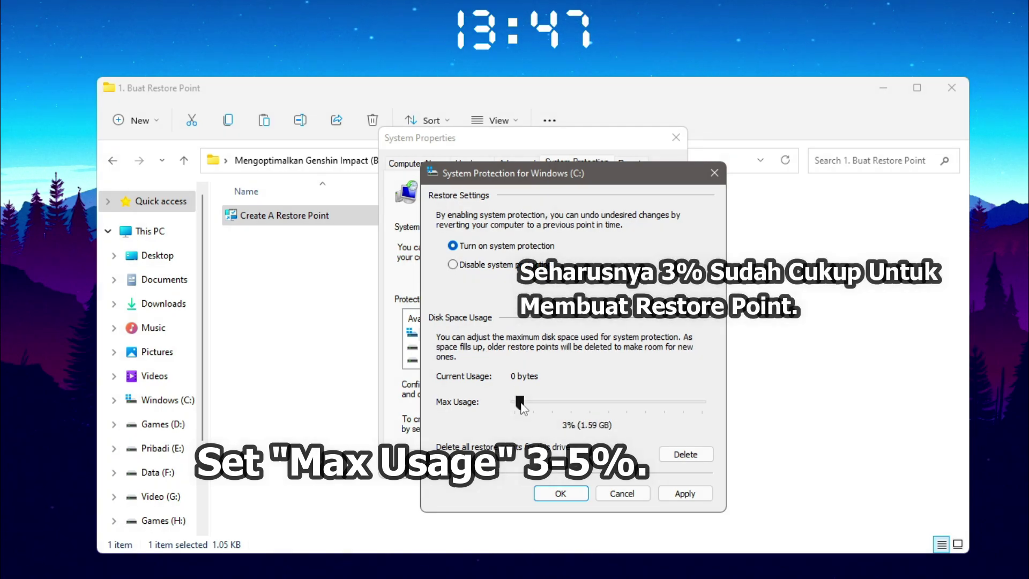
click(684, 494)
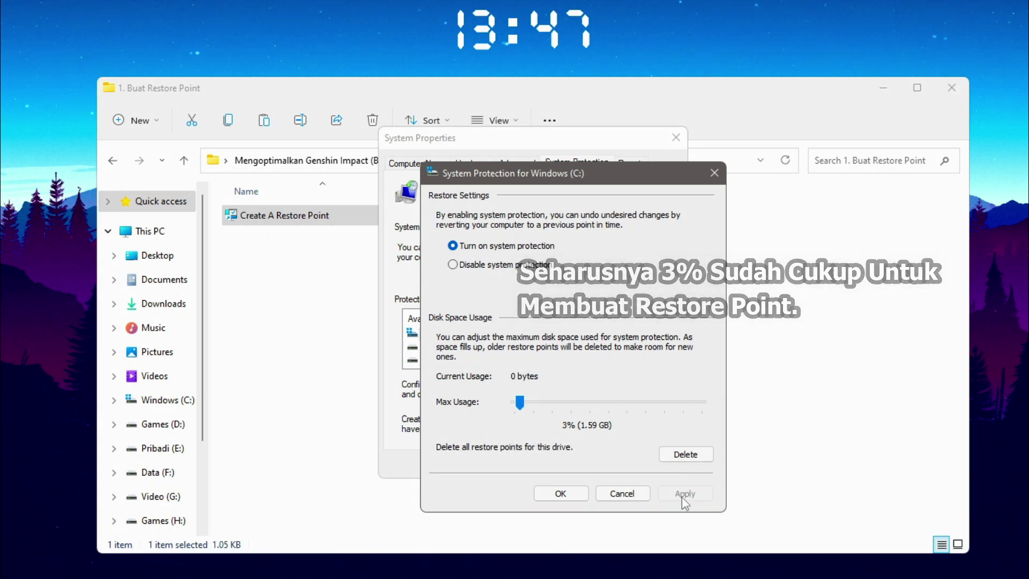
click(616, 492)
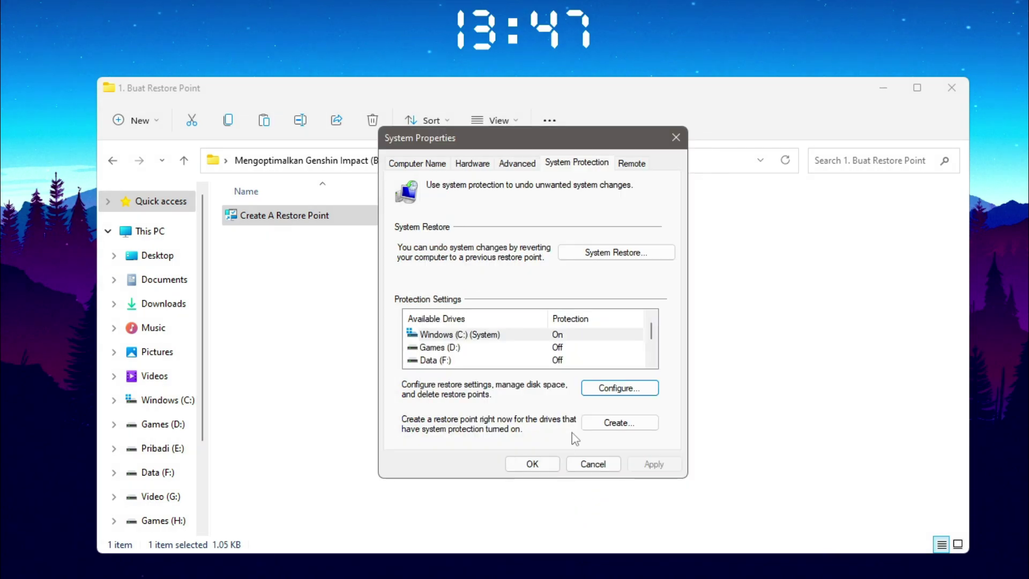
Create a restore point described as "genshin impact" and close the System Properties dialog.
click(617, 423)
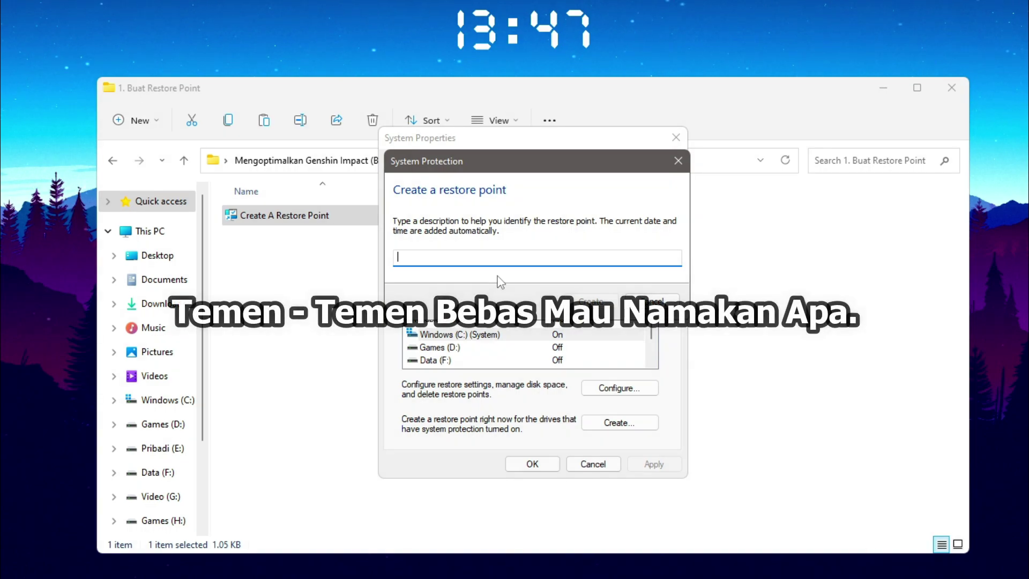
text(genshin impact)
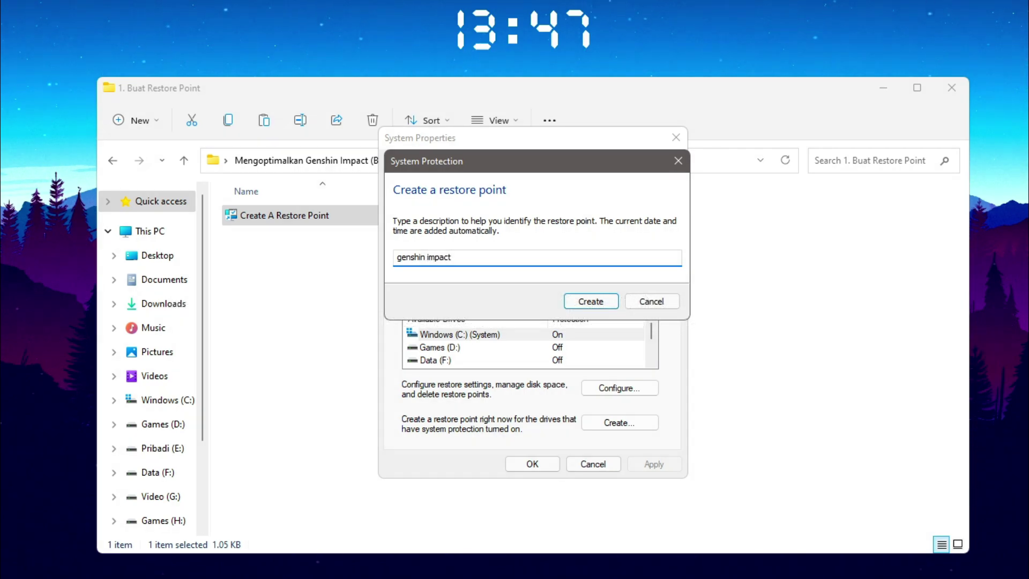
click(590, 304)
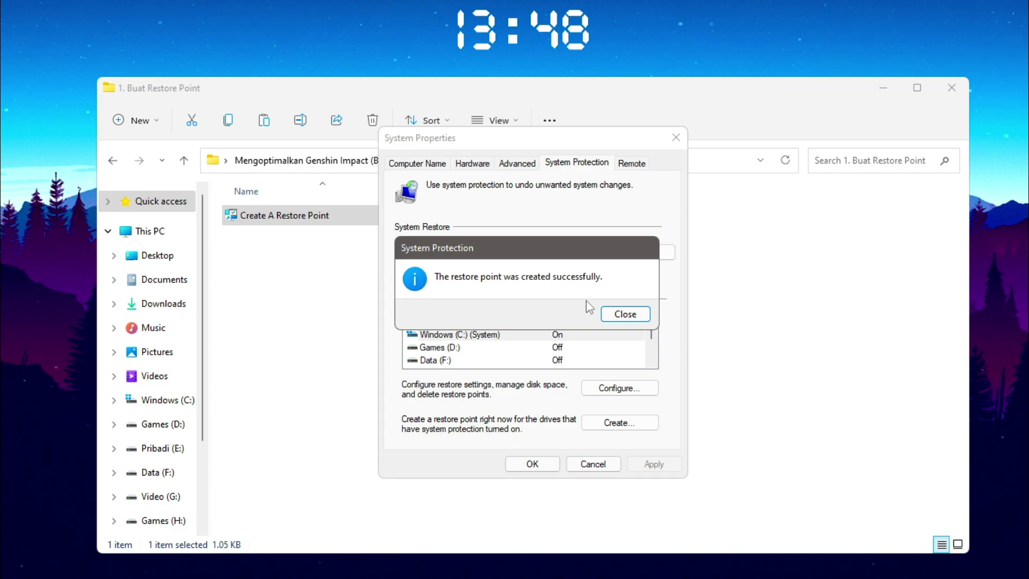
click(624, 315)
click(547, 464)
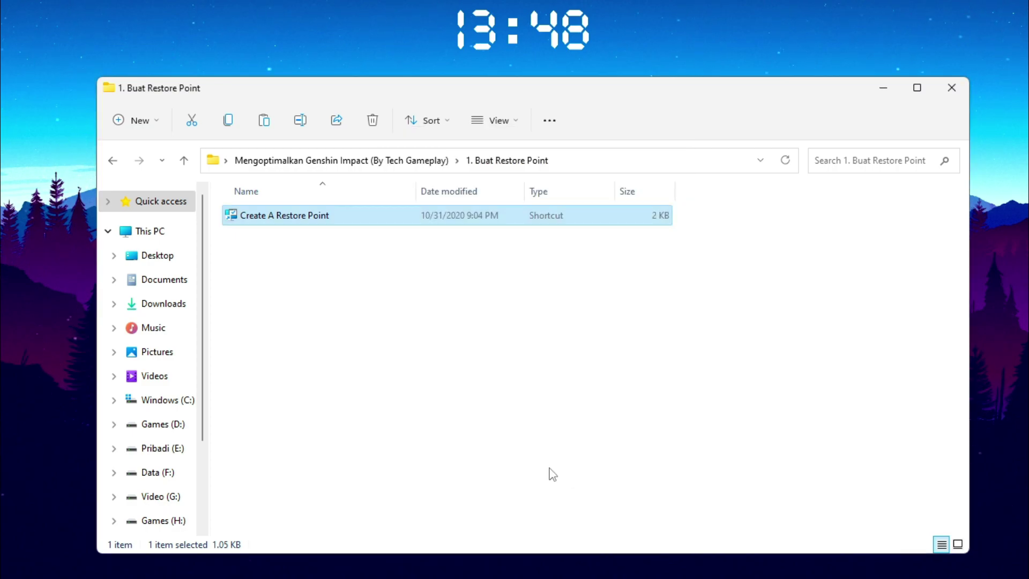
Run Autoruns as administrator from the Autoruns subfolder of "2. Awalan".
click(405, 163)
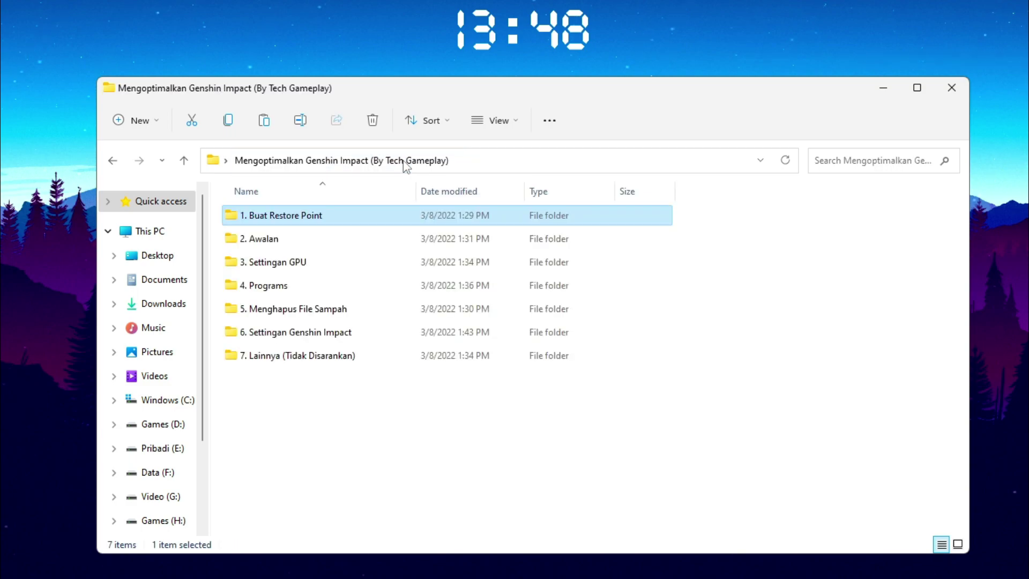
double_click(357, 244)
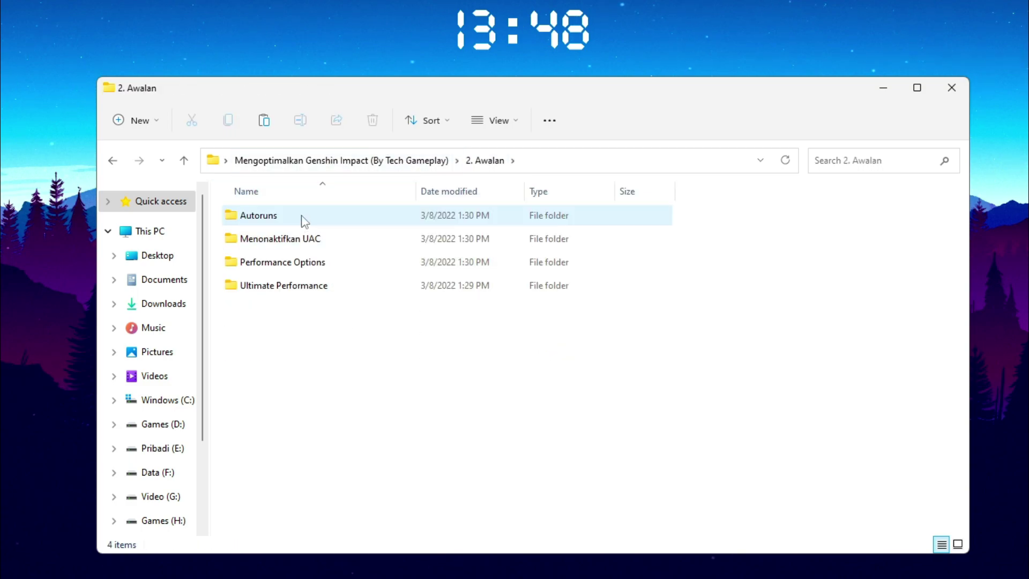
double_click(305, 221)
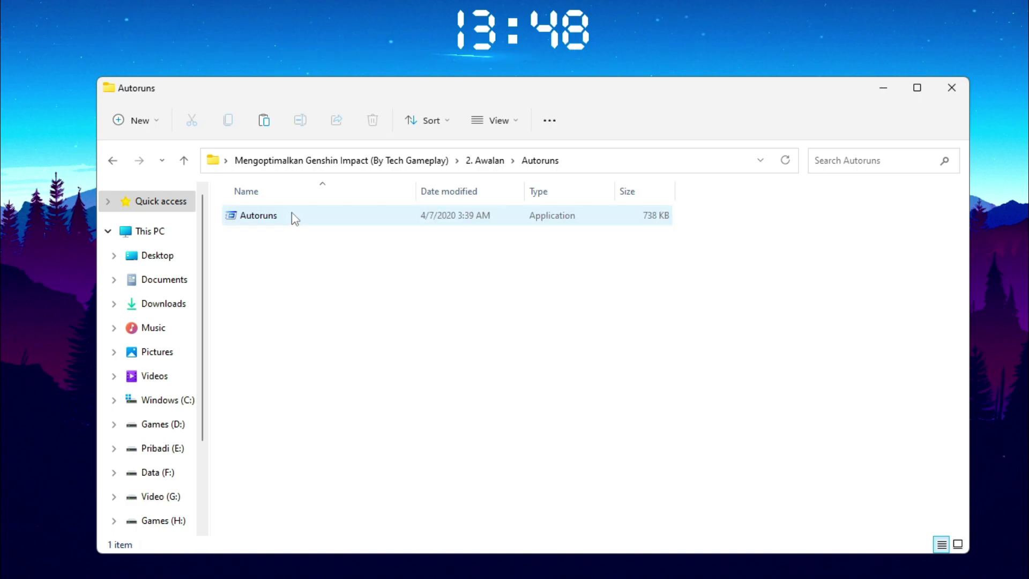
right_click(275, 220)
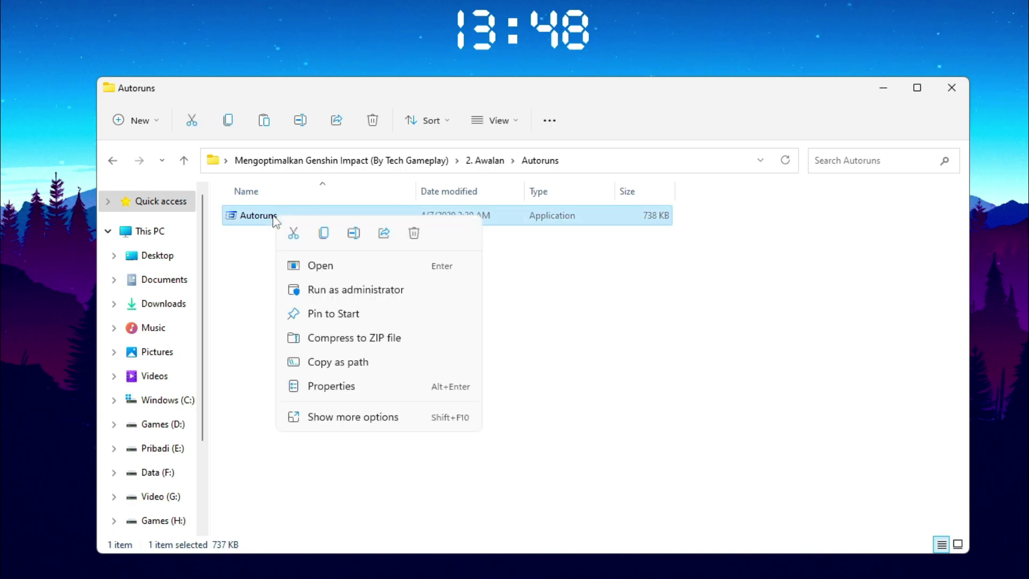
click(347, 291)
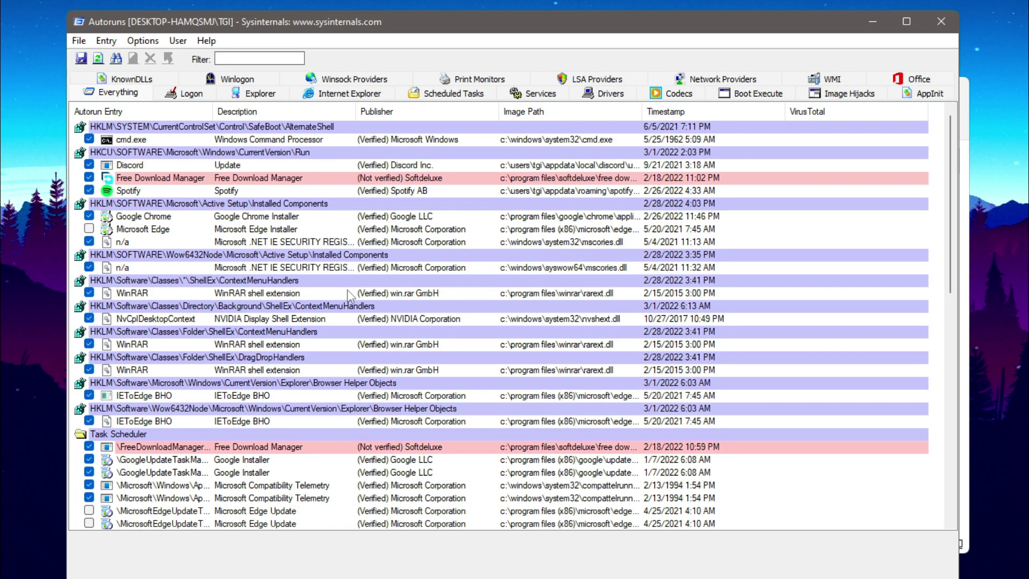
Review the Logon, Scheduled Tasks and Services startup entries in Autoruns, and close the program.
click(192, 95)
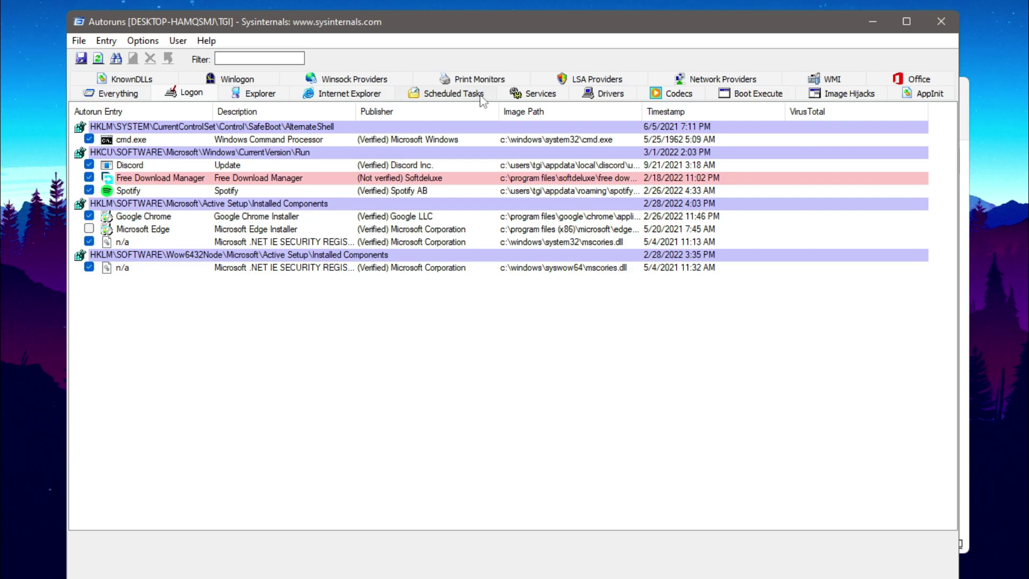
click(458, 94)
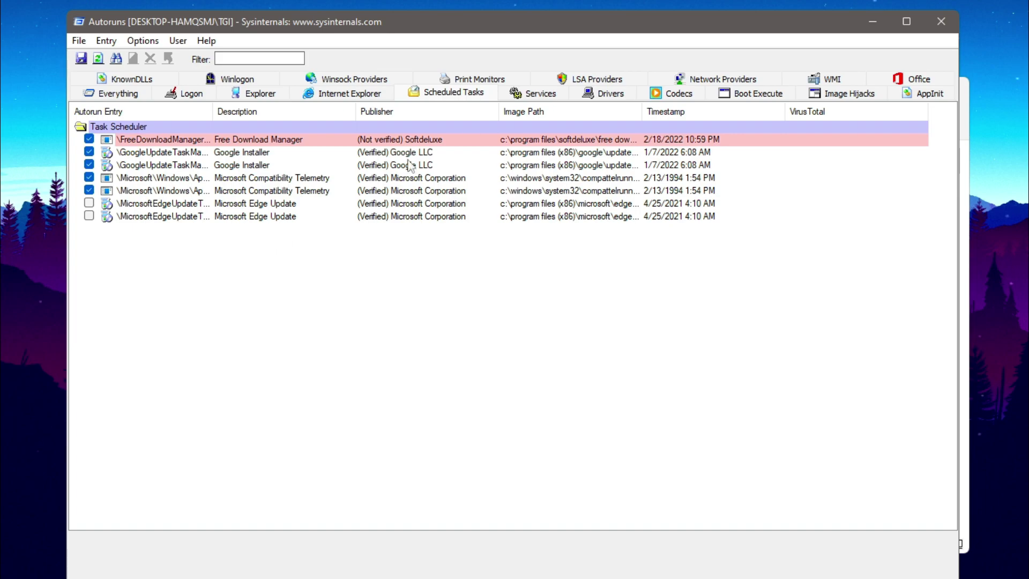
click(531, 94)
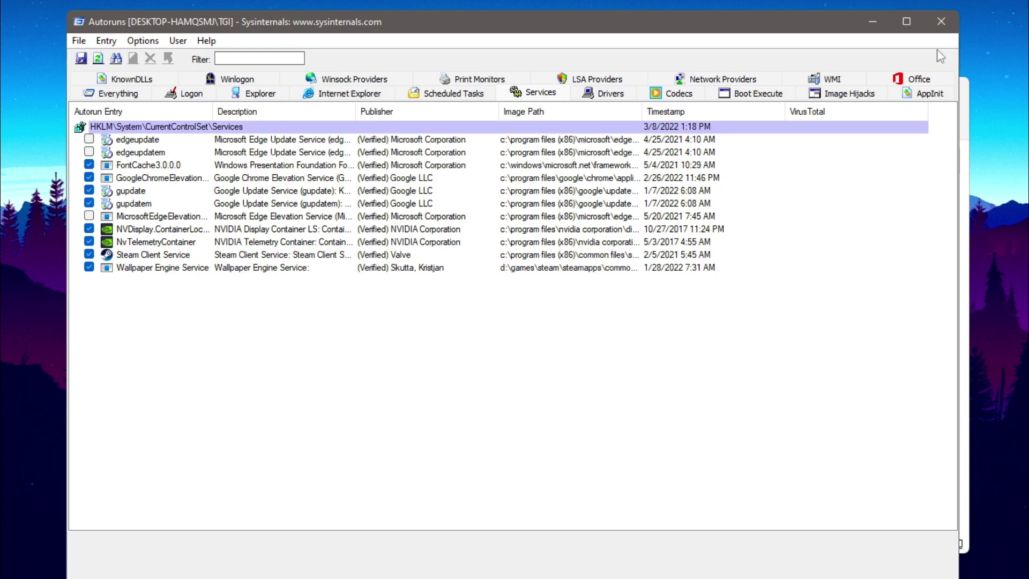
click(941, 23)
click(609, 292)
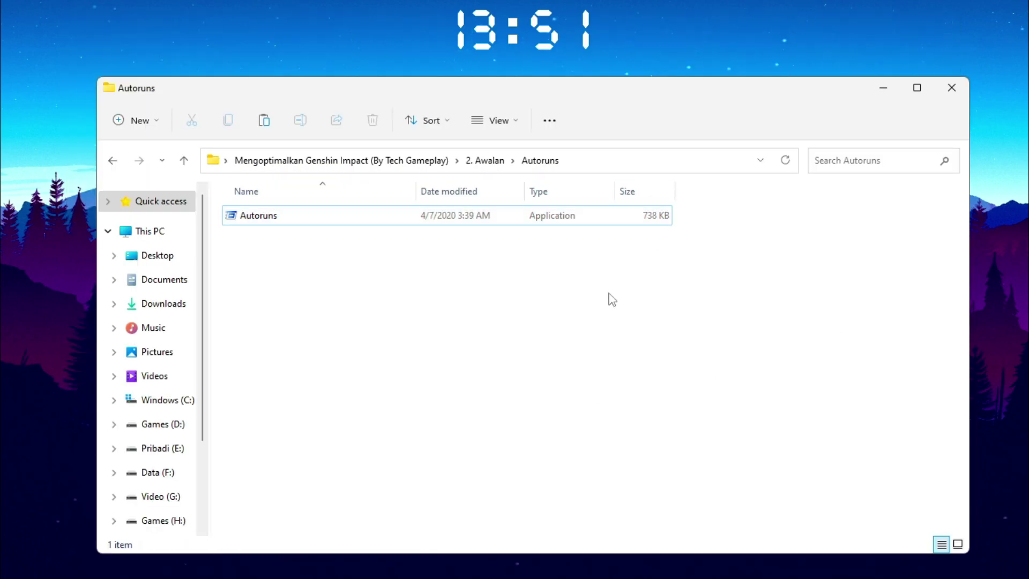
Merge the Menonaktifkan UAC registry file from its subfolder in "2. Awalan" into the registry.
click(491, 165)
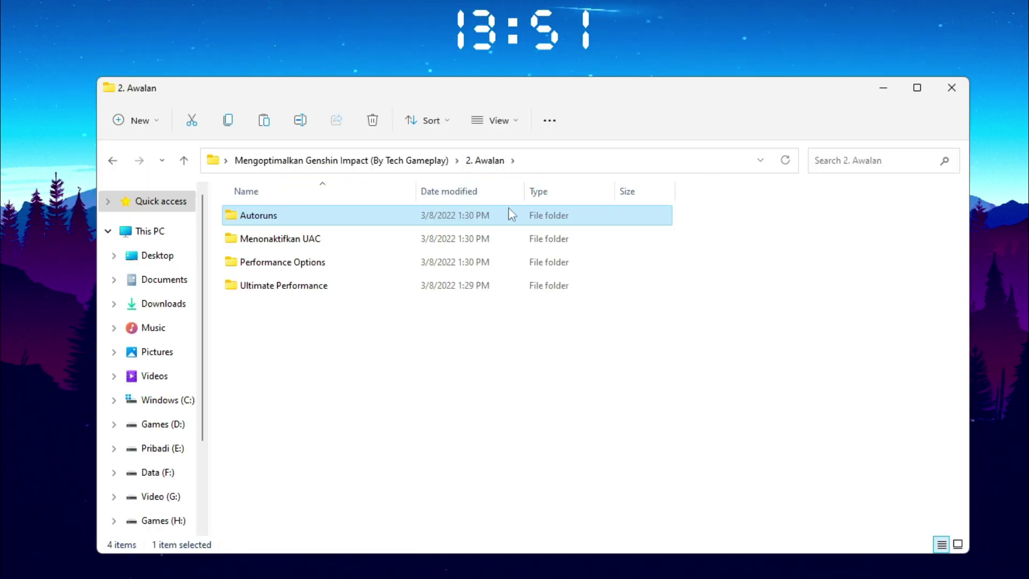
double_click(420, 236)
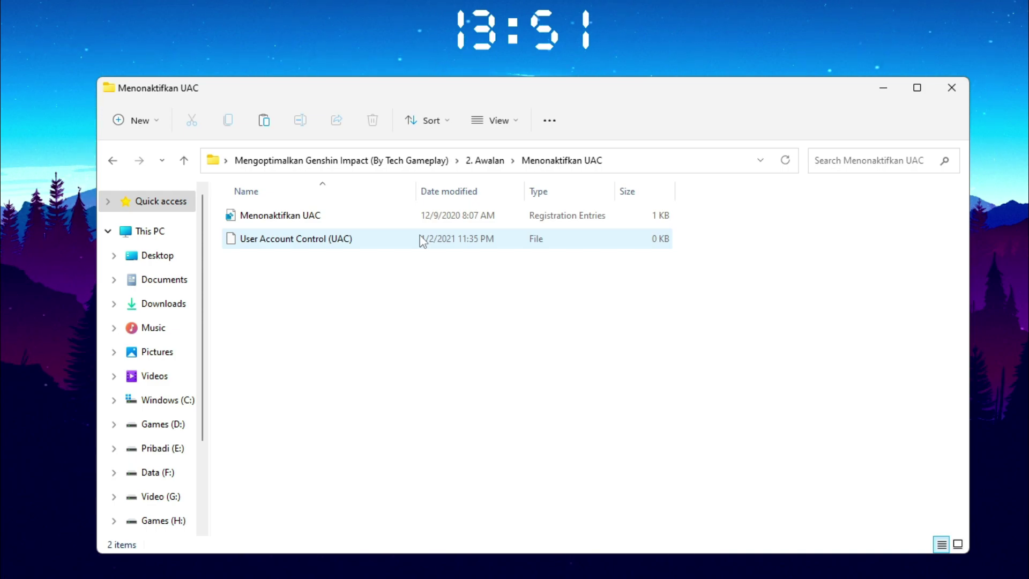
click(303, 217)
right_click(302, 217)
click(349, 392)
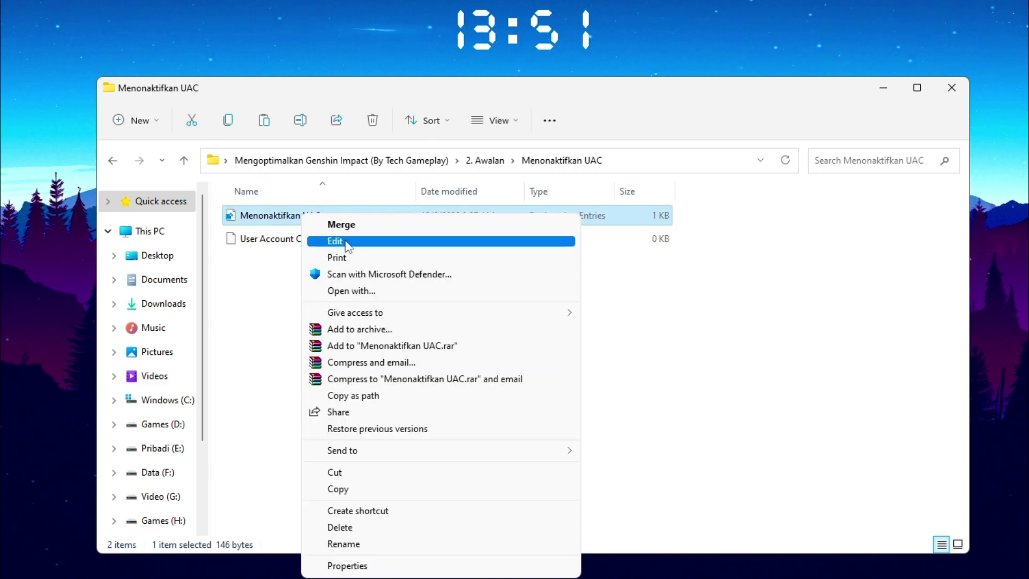
click(354, 227)
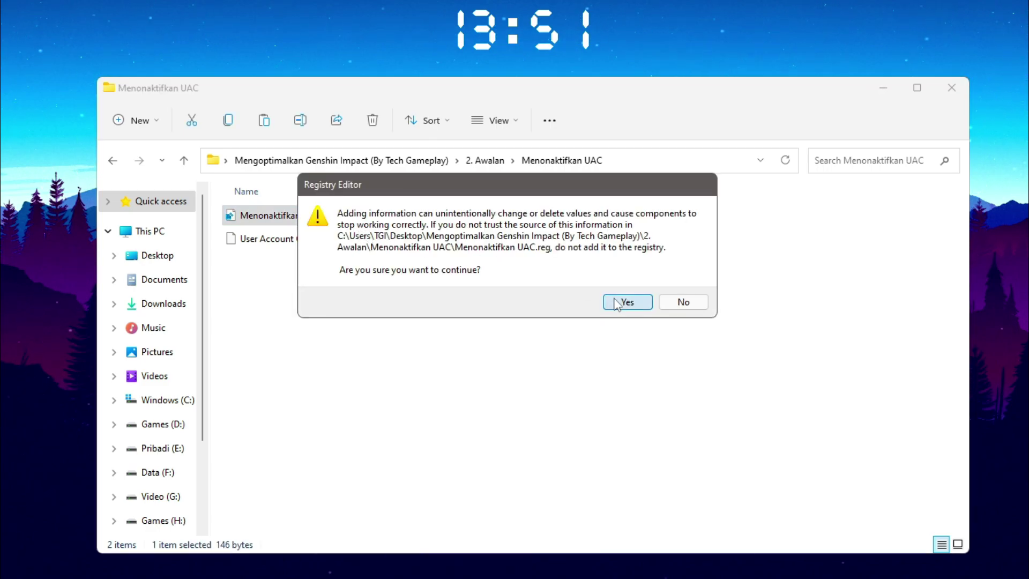
click(619, 301)
click(678, 288)
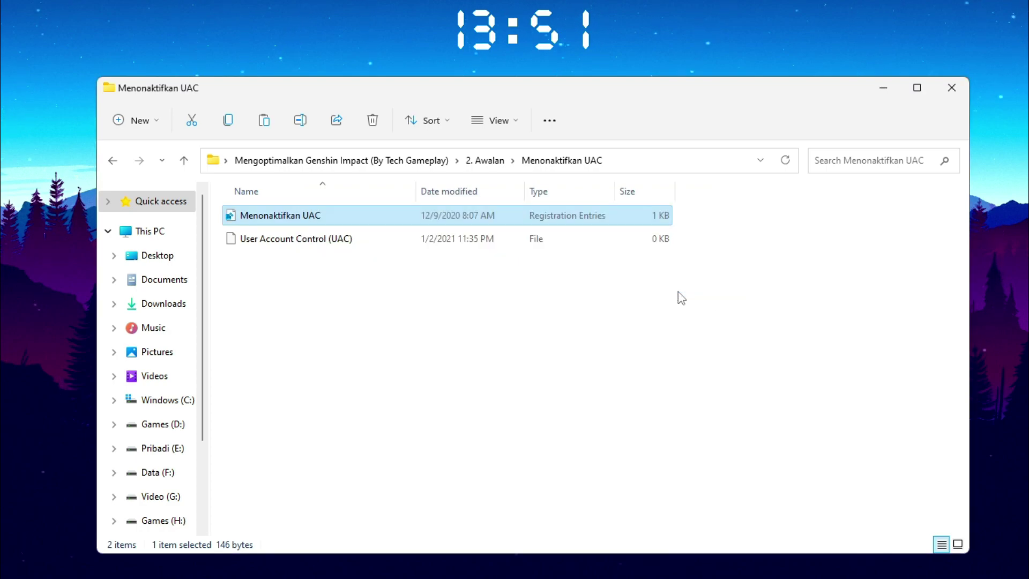
click(679, 292)
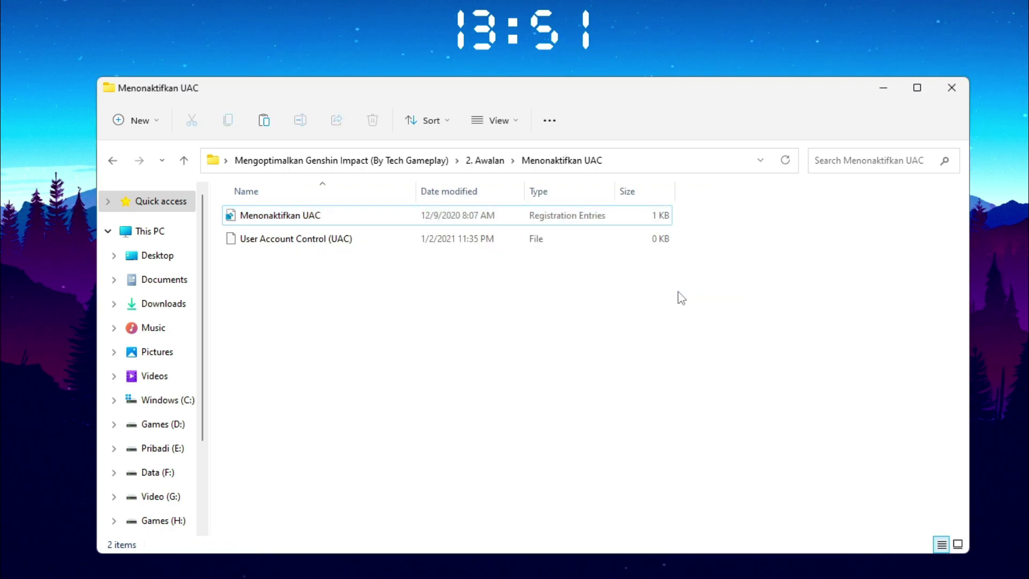
Open the Performance Options shortcut from the Performance Options subfolder of "2. Awalan".
click(488, 165)
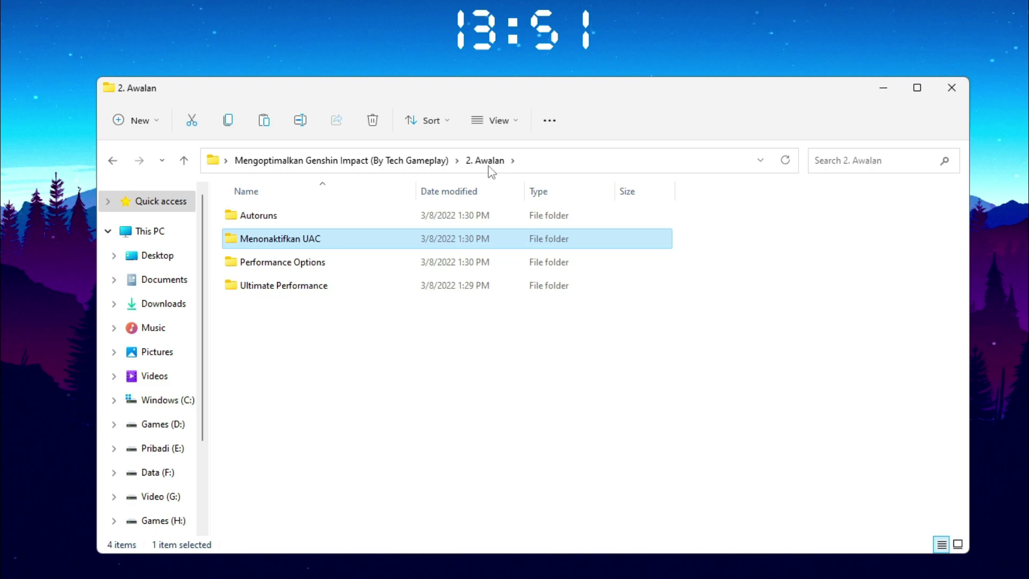
click(373, 269)
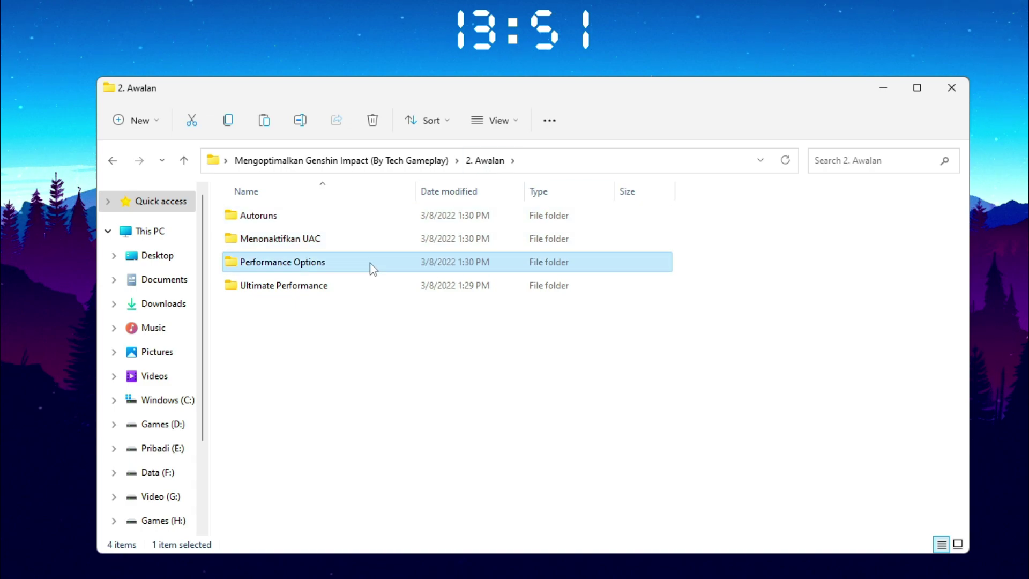
double_click(373, 268)
click(321, 222)
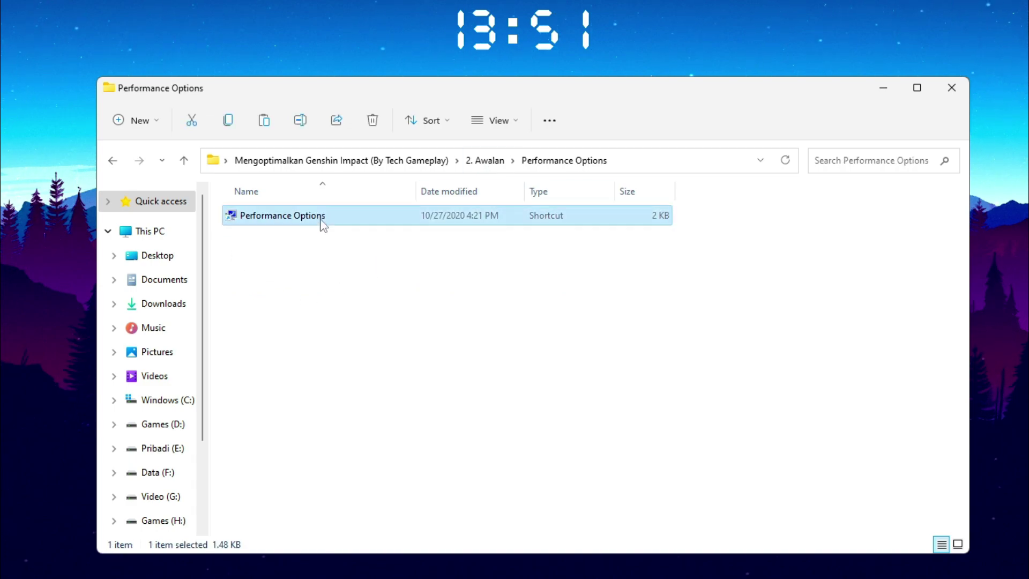
double_click(323, 224)
drag(26, 1, 587, 95)
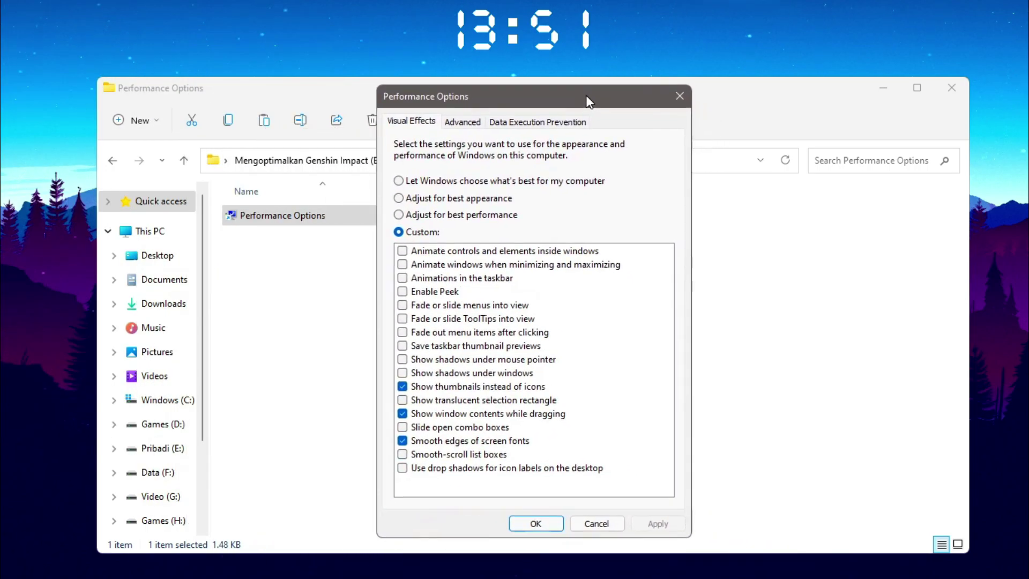
Adjust visual effects for best performance, keeping only smooth screen fonts, window contents while dragging and thumbnails instead of icons, and apply the settings.
click(585, 183)
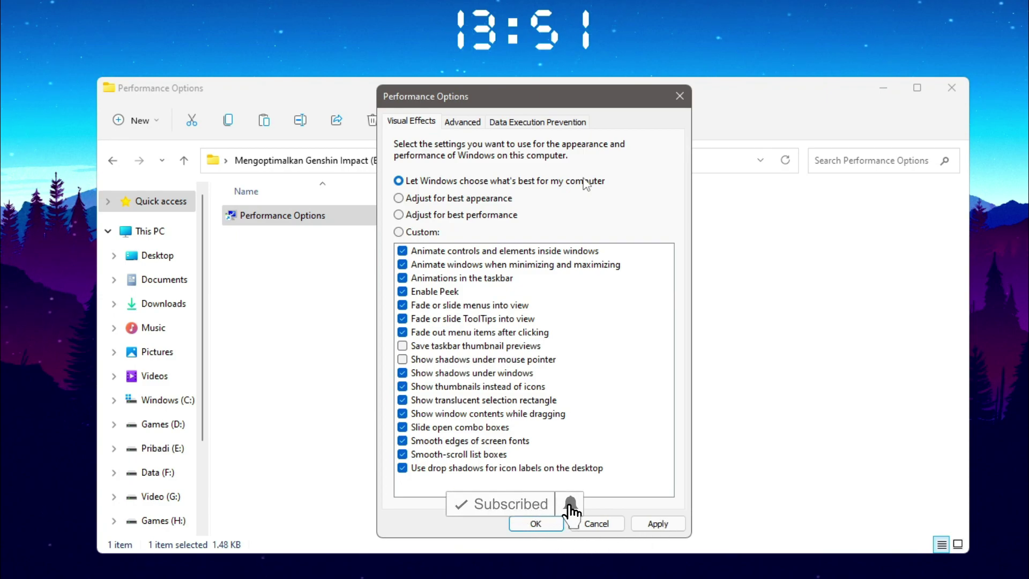
click(484, 218)
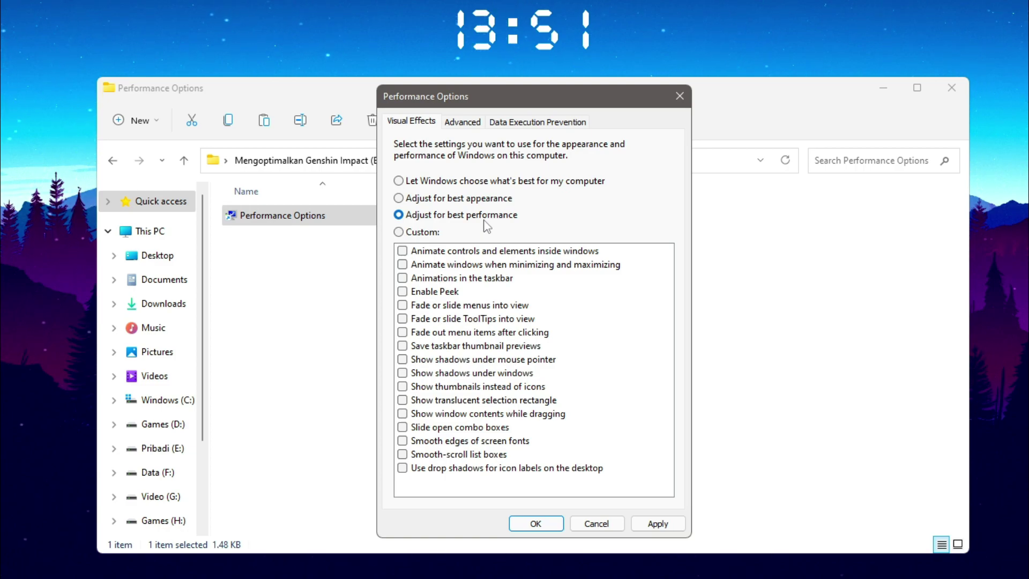
click(504, 441)
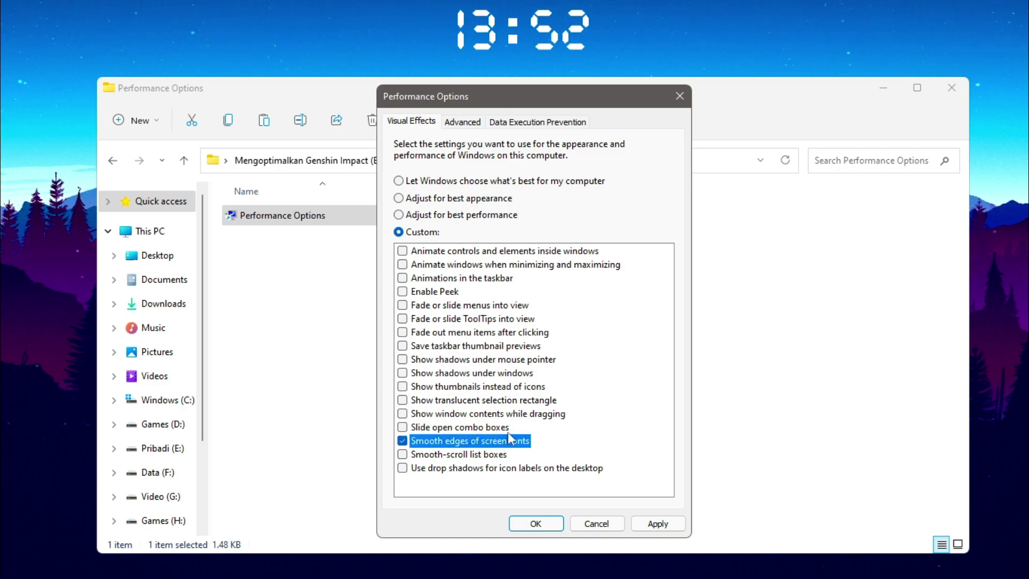
click(514, 416)
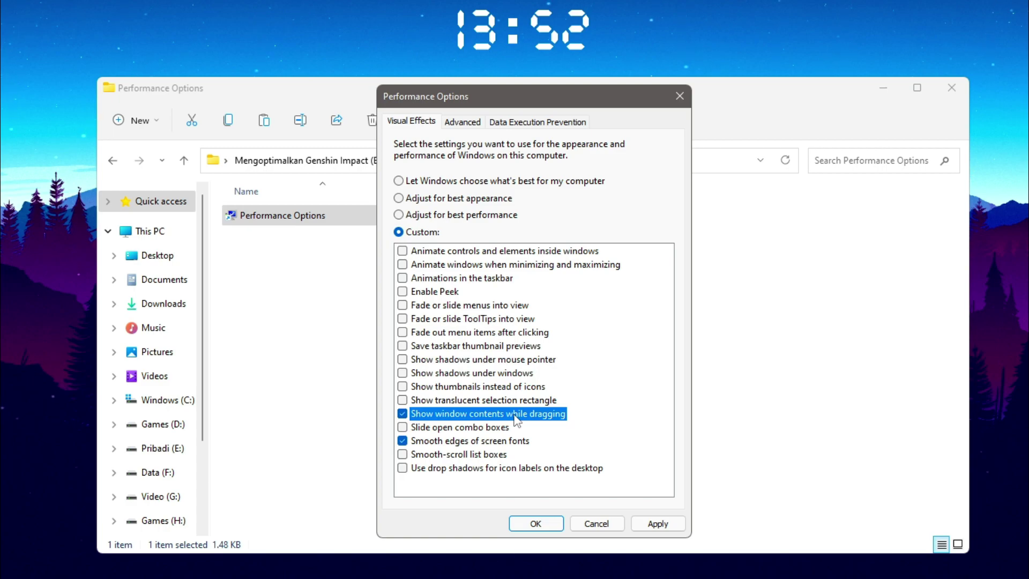
click(515, 390)
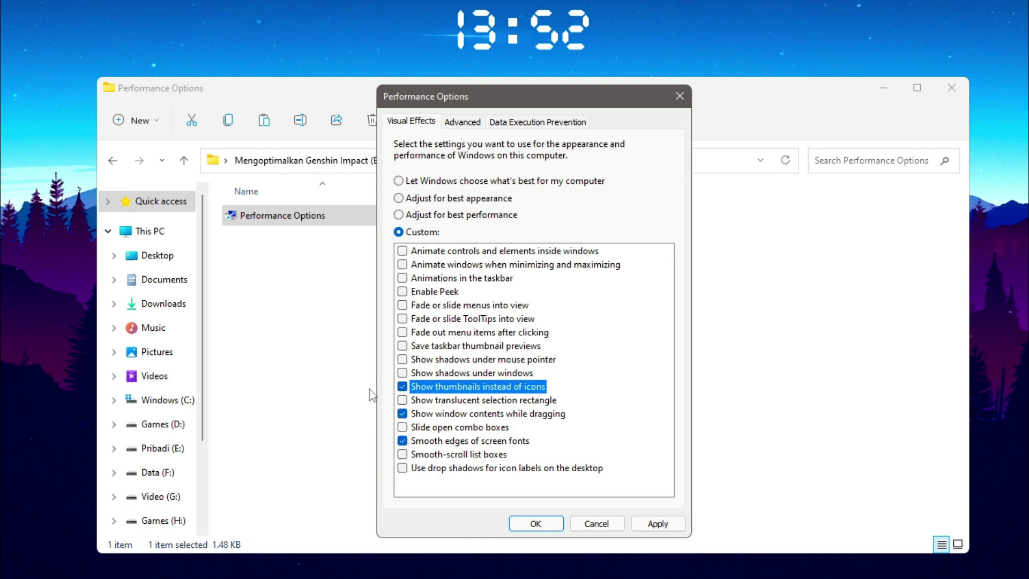
click(658, 524)
click(536, 523)
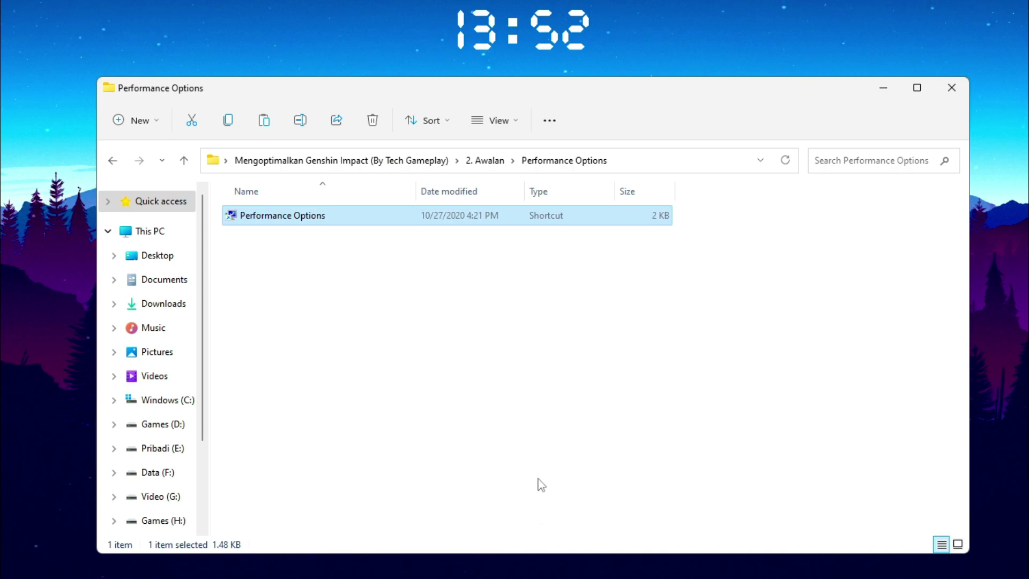
Copy the powercfg command from the Ultimate Performance Code text file in the Ultimate Performance subfolder of "2. Awalan", and close the file.
click(490, 166)
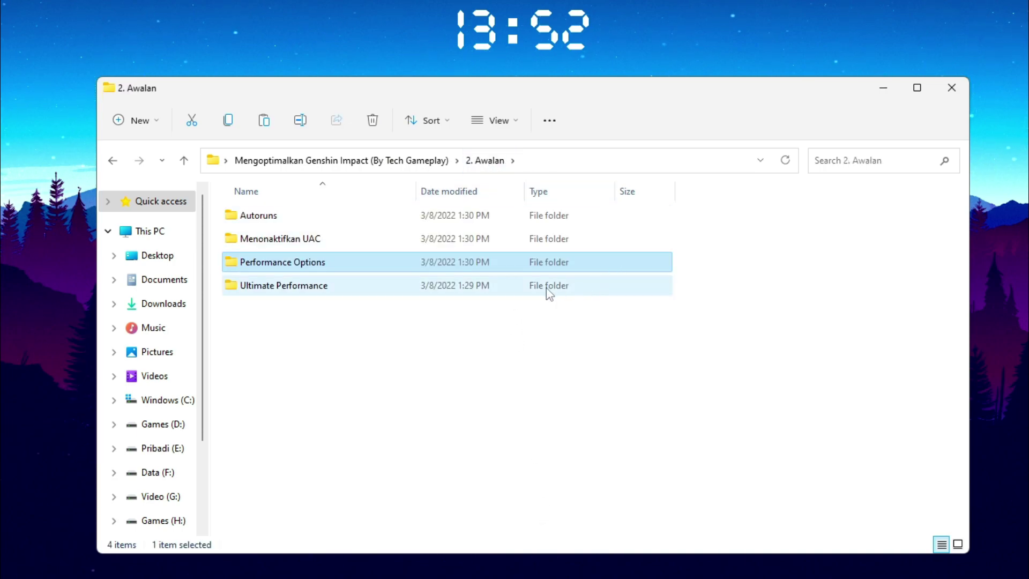
double_click(300, 286)
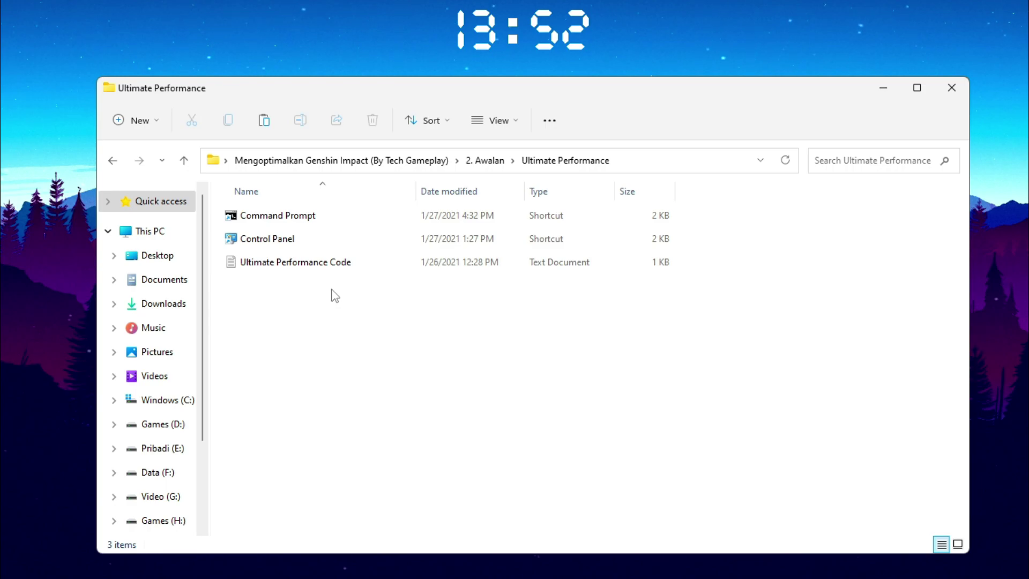
double_click(311, 268)
drag(379, 121, 0, 115)
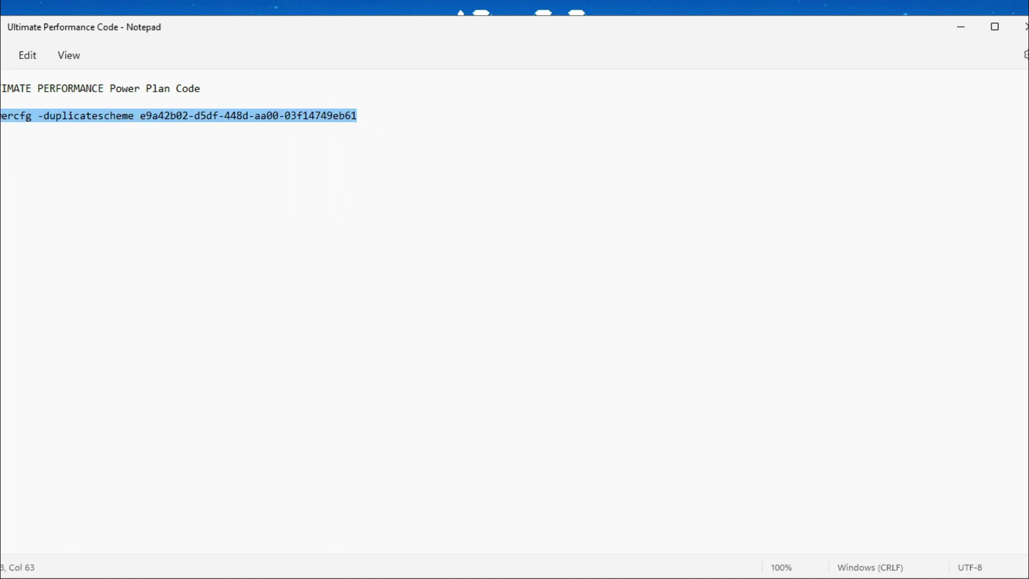
right_click(337, 115)
click(393, 193)
key(alt+F4)
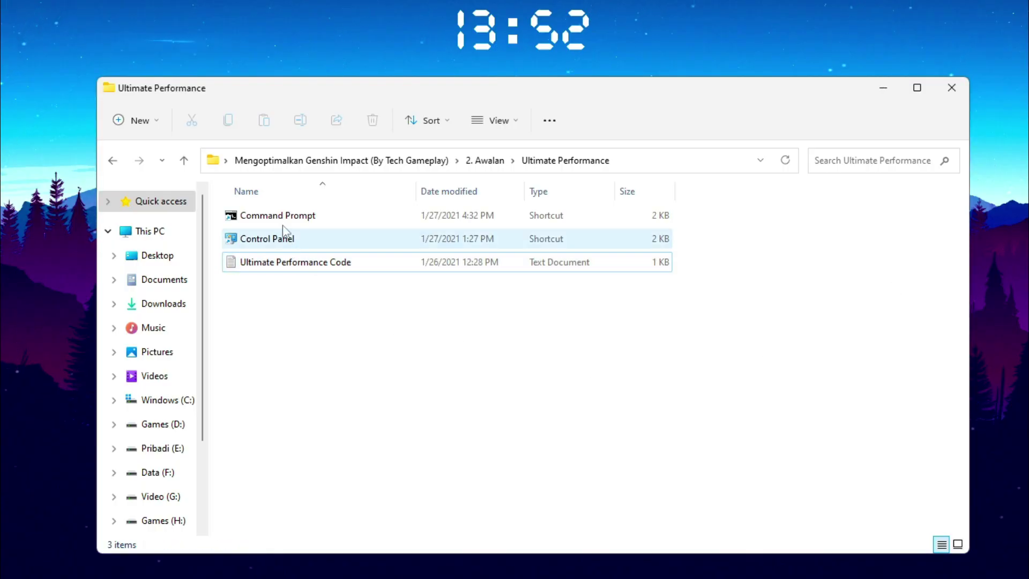
Run "powercfg -duplicatescheme e9a42b02-d5df-448d-aa00-03f14749eb61" in Command Prompt as administrator using the folder's shortcut, and close the prompt.
right_click(294, 221)
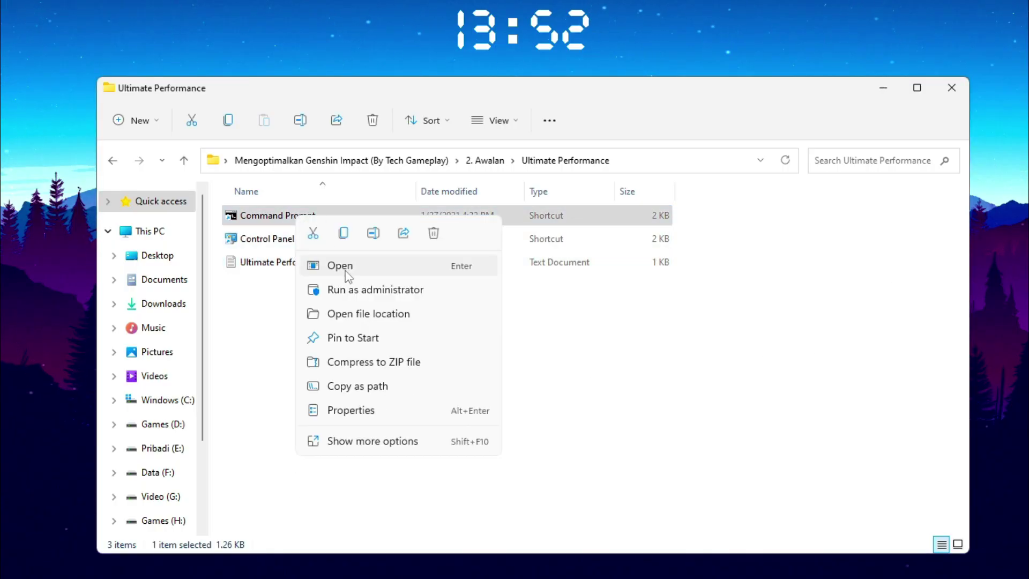
click(347, 288)
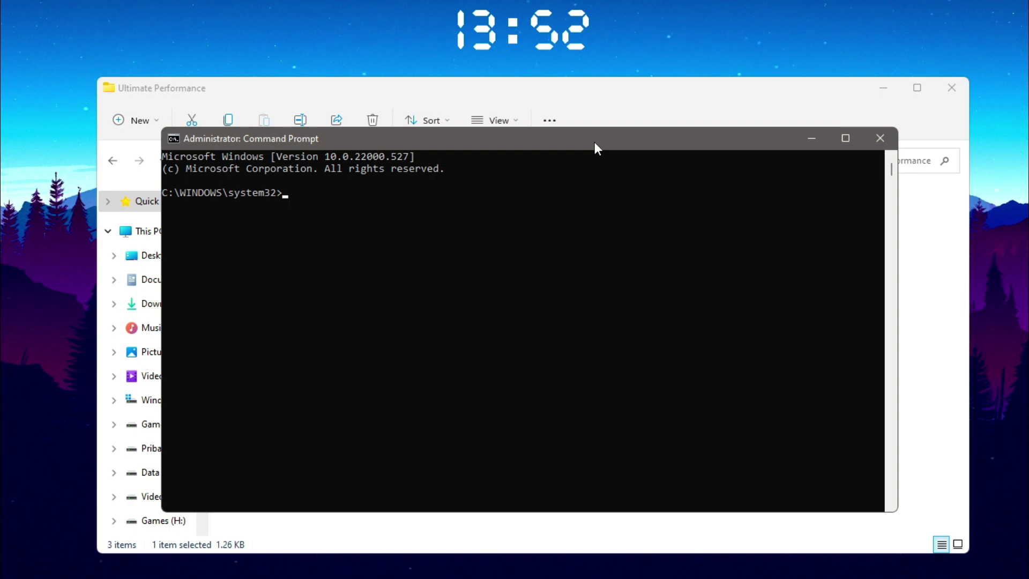
key(ctrl+v)
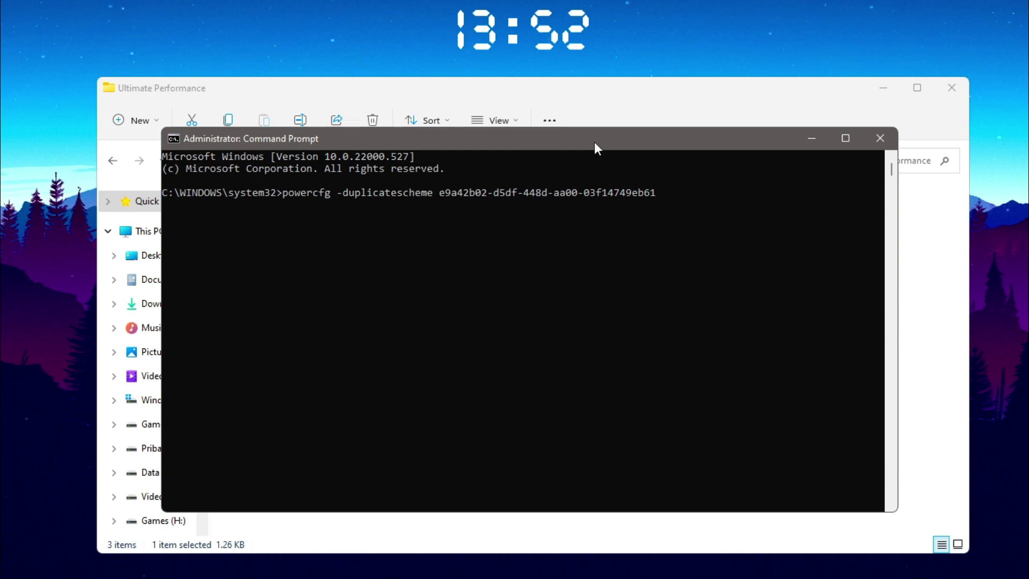
key(Return)
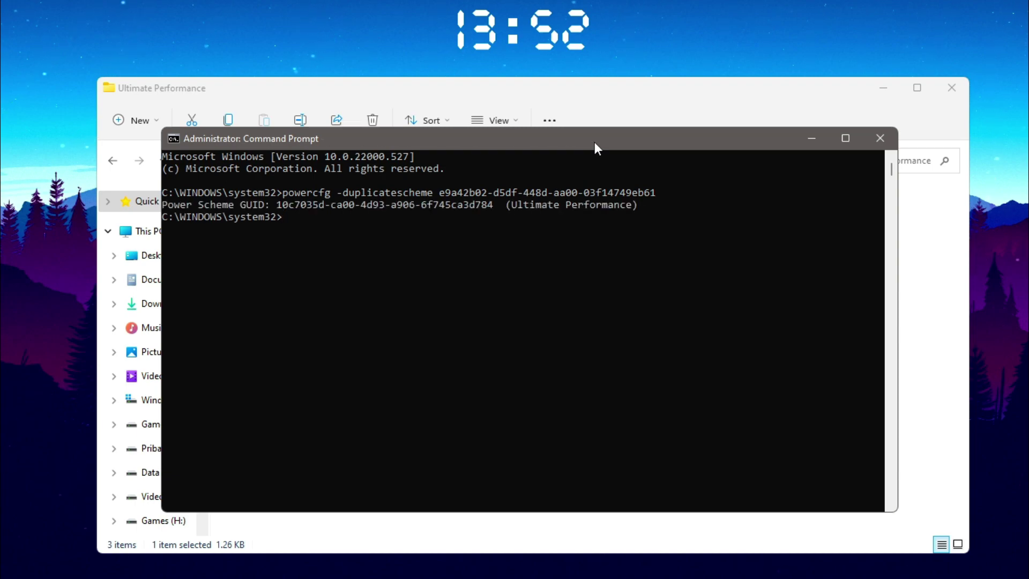
drag(509, 203, 643, 210)
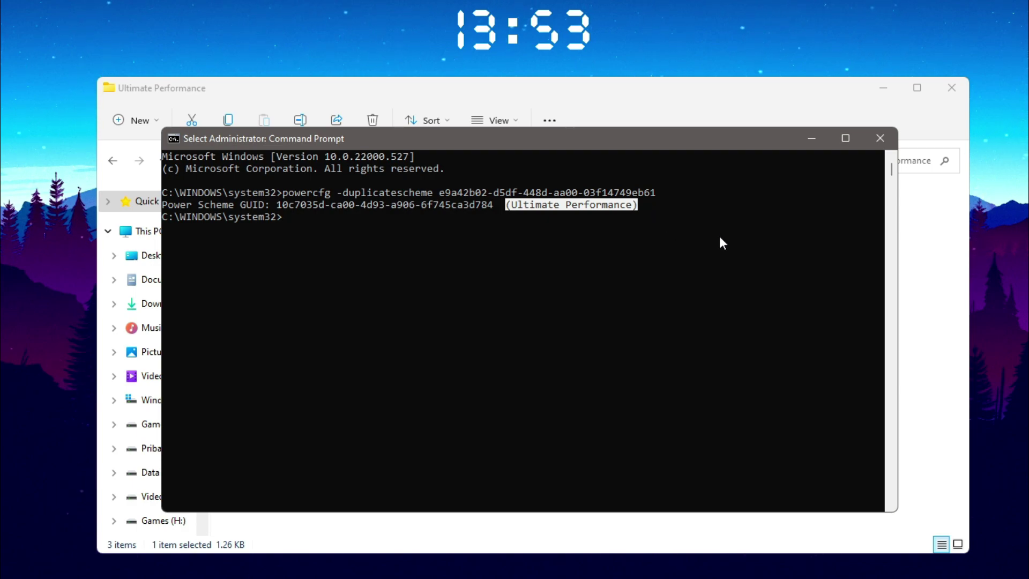
click(873, 137)
click(856, 264)
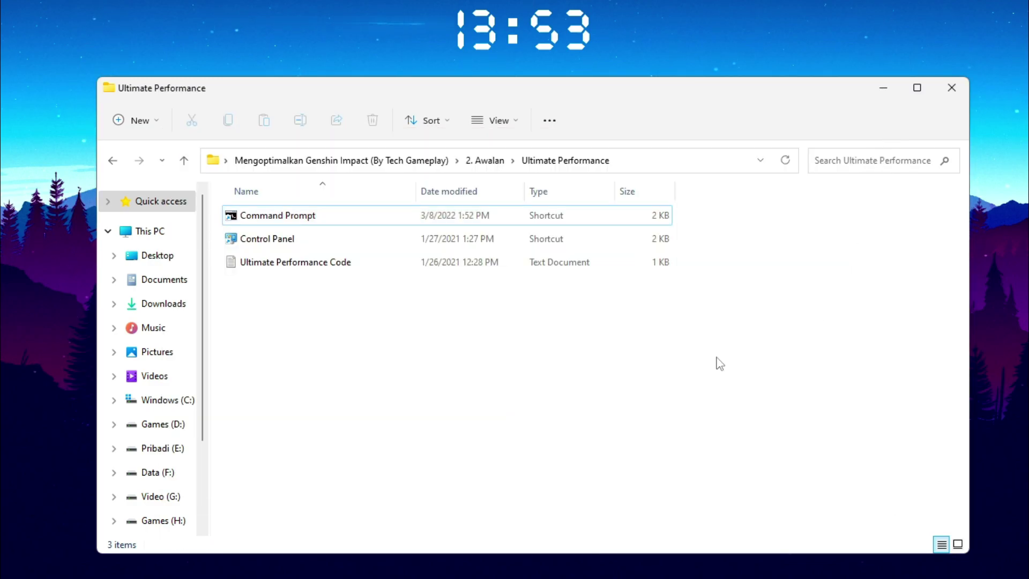
Open Control Panel from the folder's shortcut, search for "power" and go to Power Options.
double_click(290, 242)
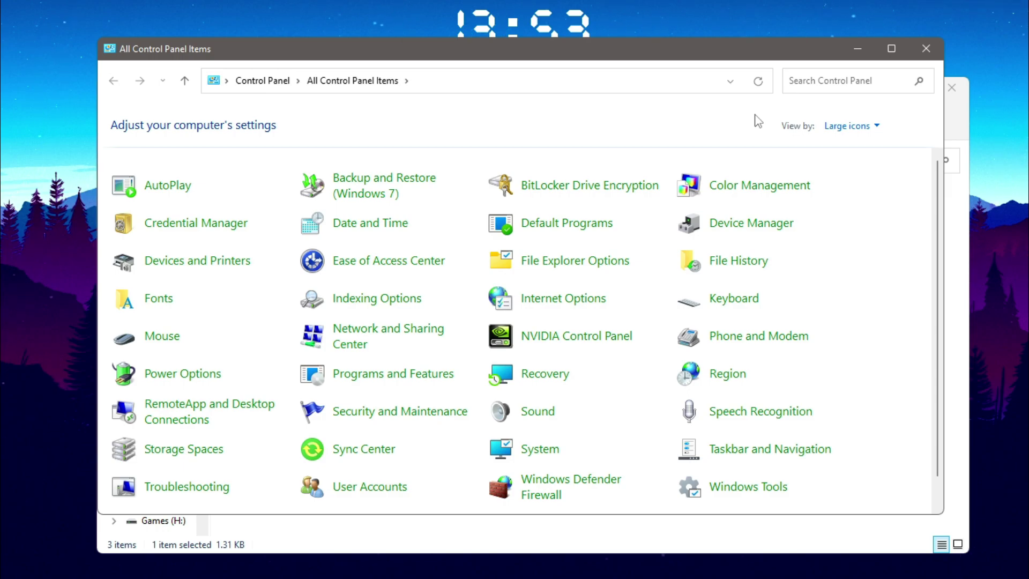
click(837, 81)
text(power)
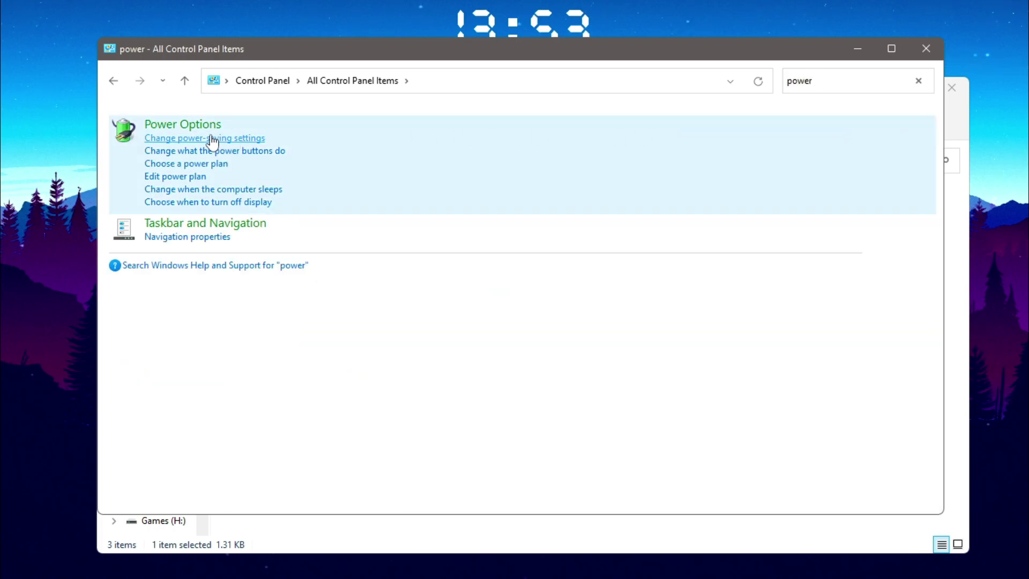
click(208, 127)
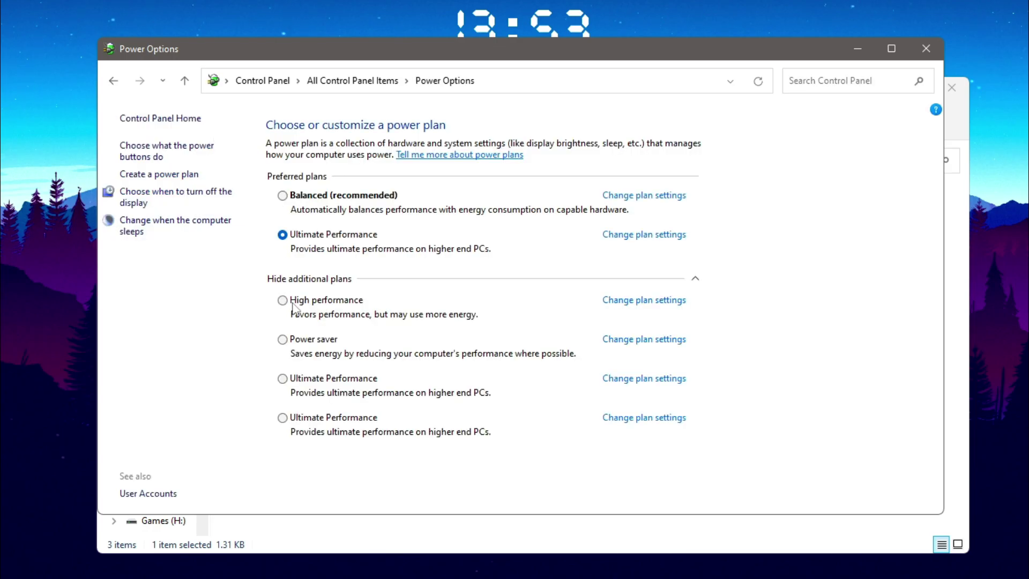
Activate the last Ultimate Performance plan among the additional plans and open its advanced power settings.
click(306, 420)
click(695, 278)
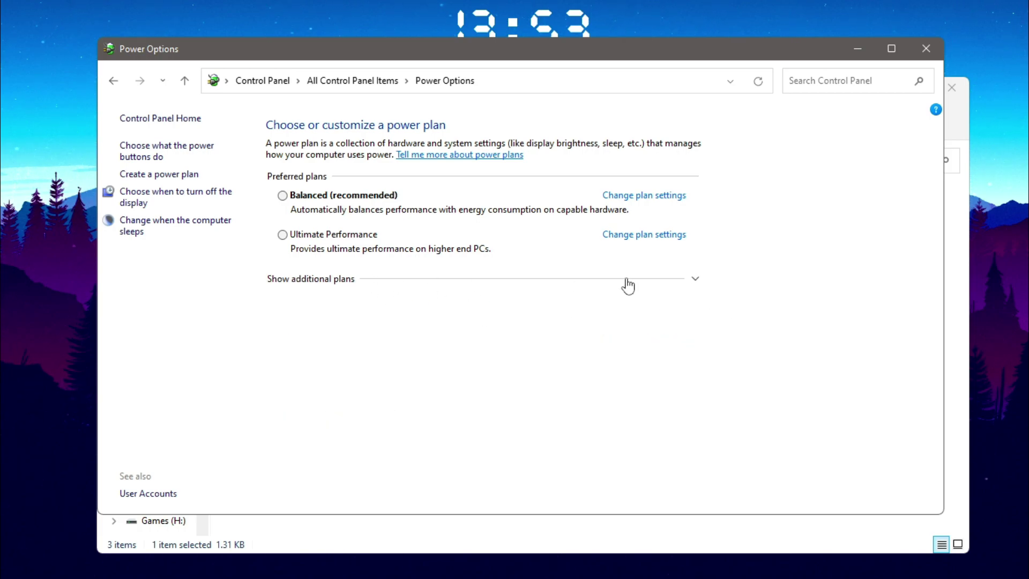
click(695, 278)
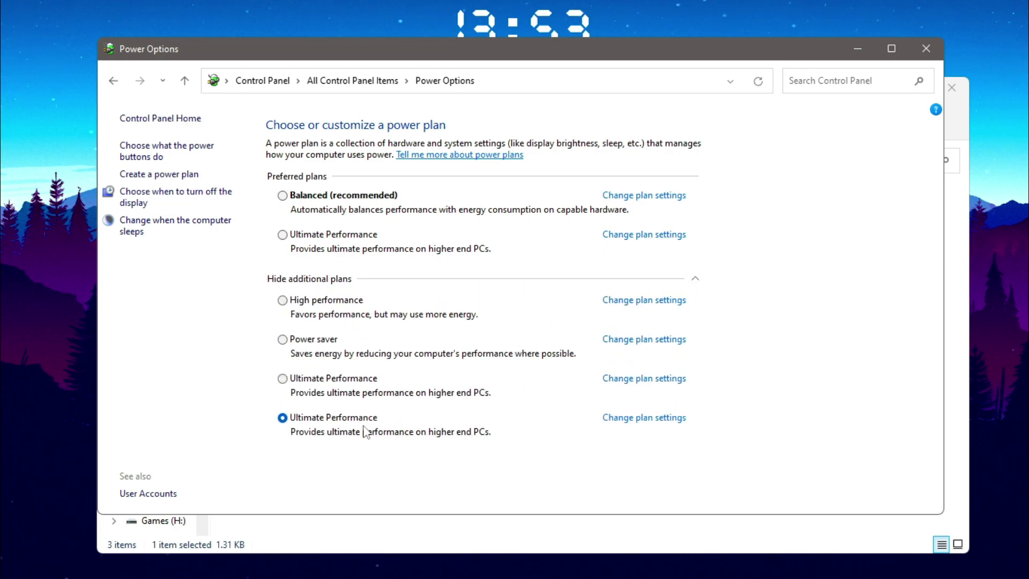
click(646, 423)
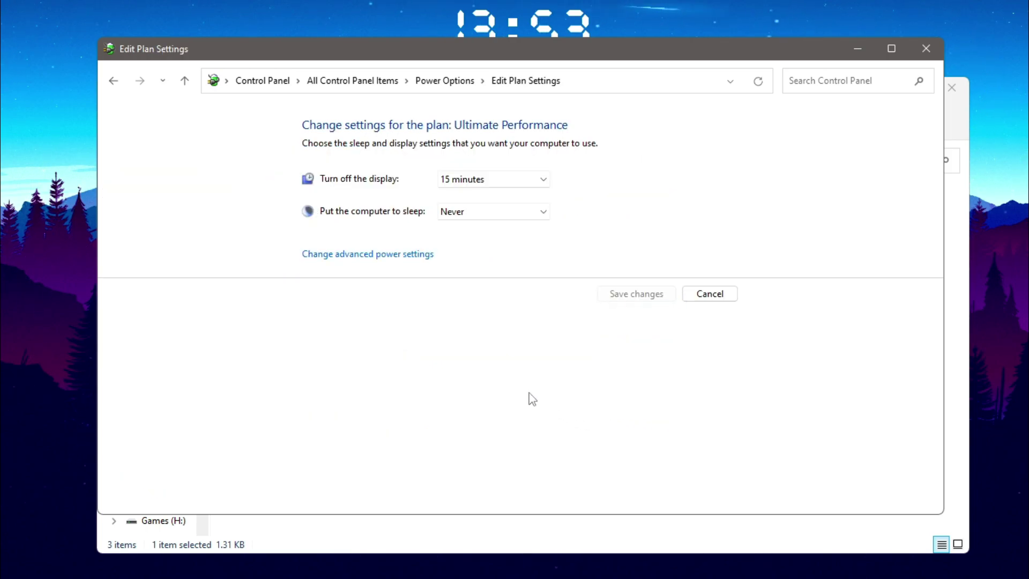
click(378, 259)
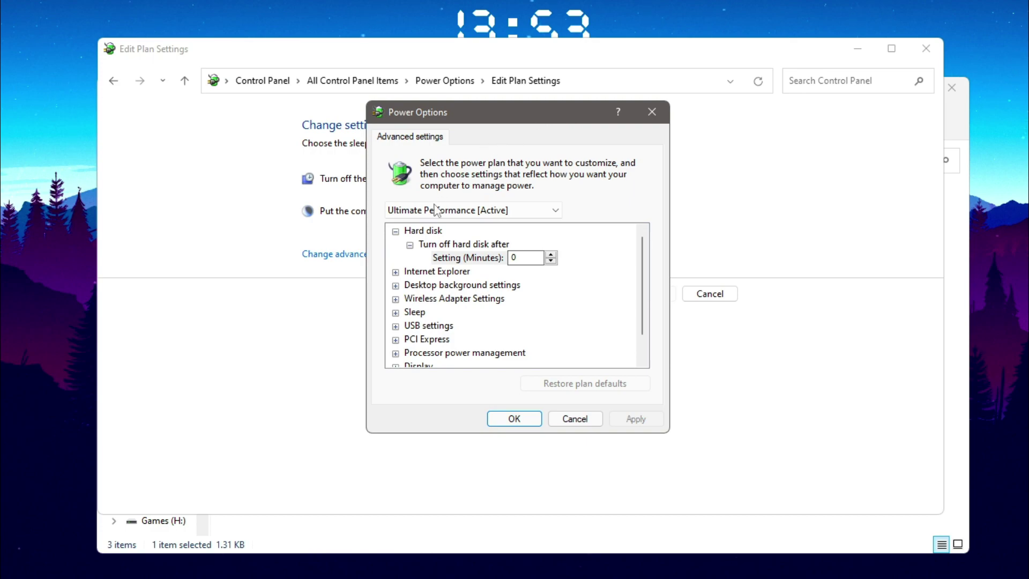
Set the hard disk turn-off time to 0 minutes and collapse the Hard disk group.
click(426, 232)
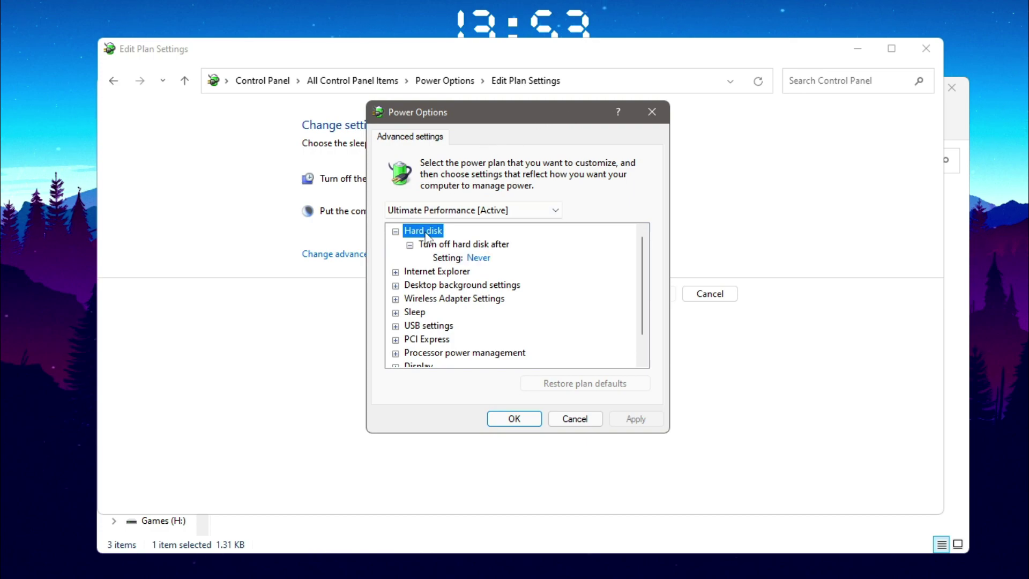
click(480, 258)
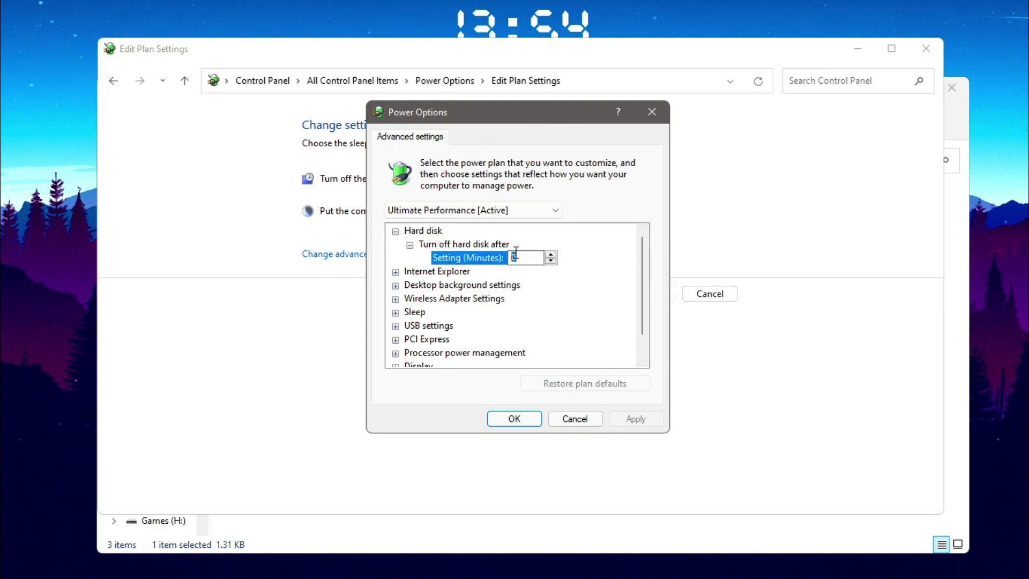
text(0)
click(409, 245)
click(396, 231)
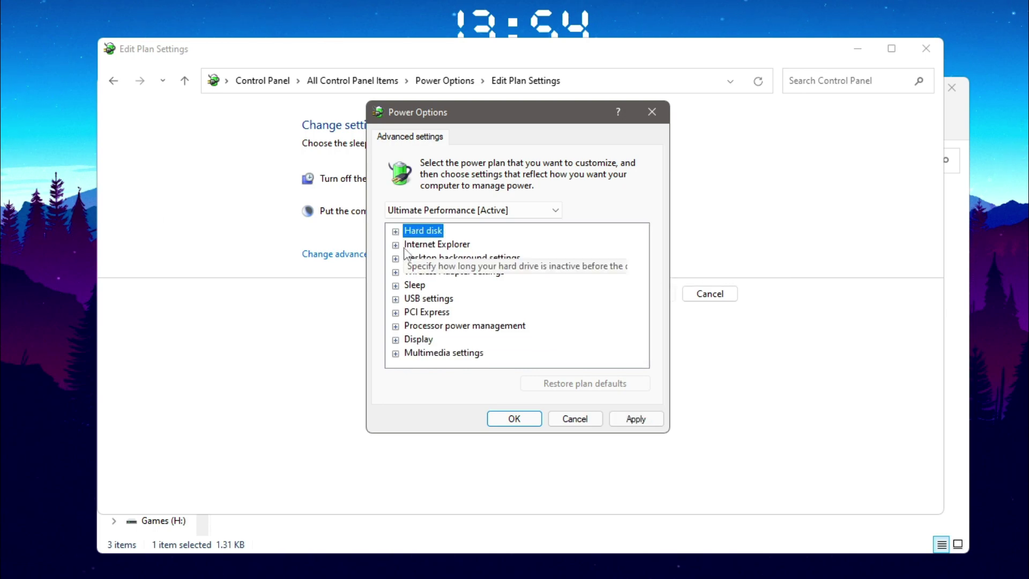
Set Allow wake timers under Sleep to Disable and collapse the Sleep group.
click(419, 288)
click(395, 285)
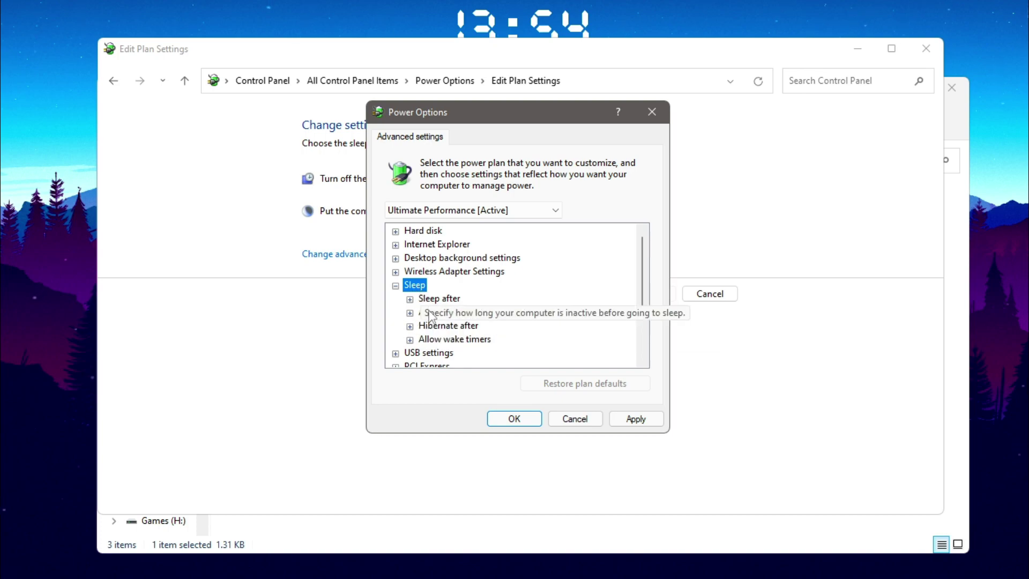
click(420, 340)
click(410, 340)
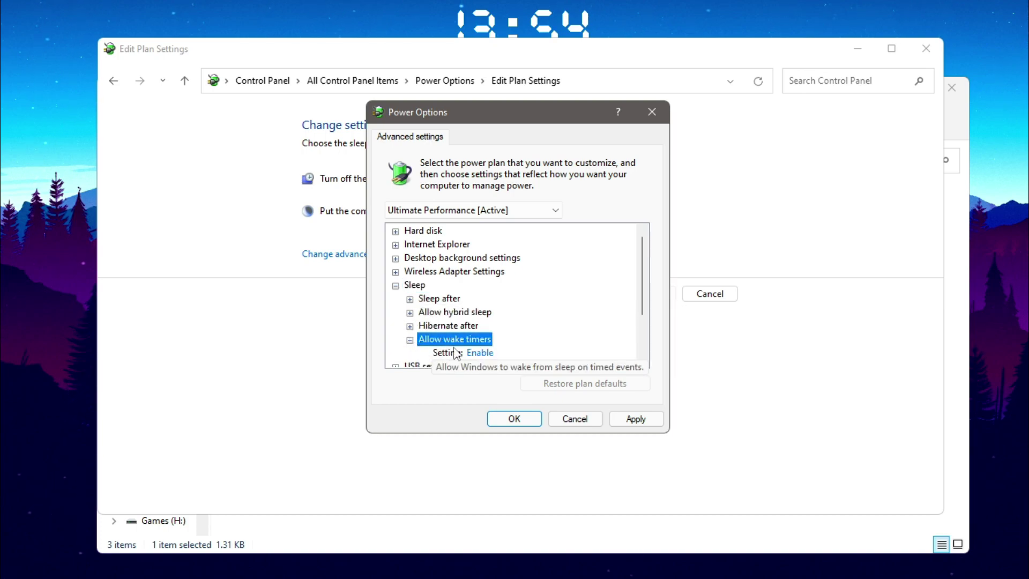
scroll(484, 346, down, 1)
click(480, 313)
click(503, 314)
click(505, 327)
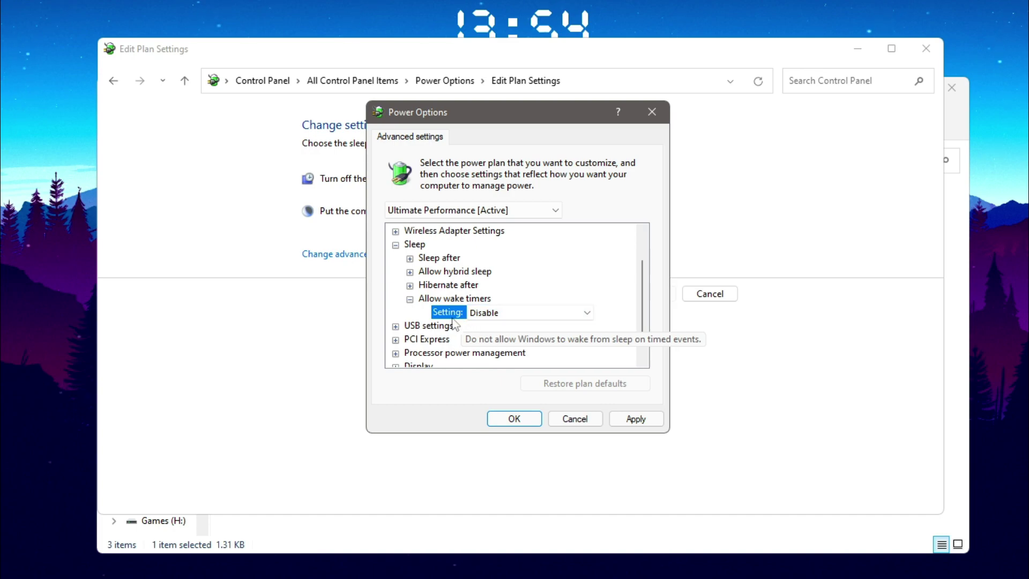
click(410, 299)
click(396, 245)
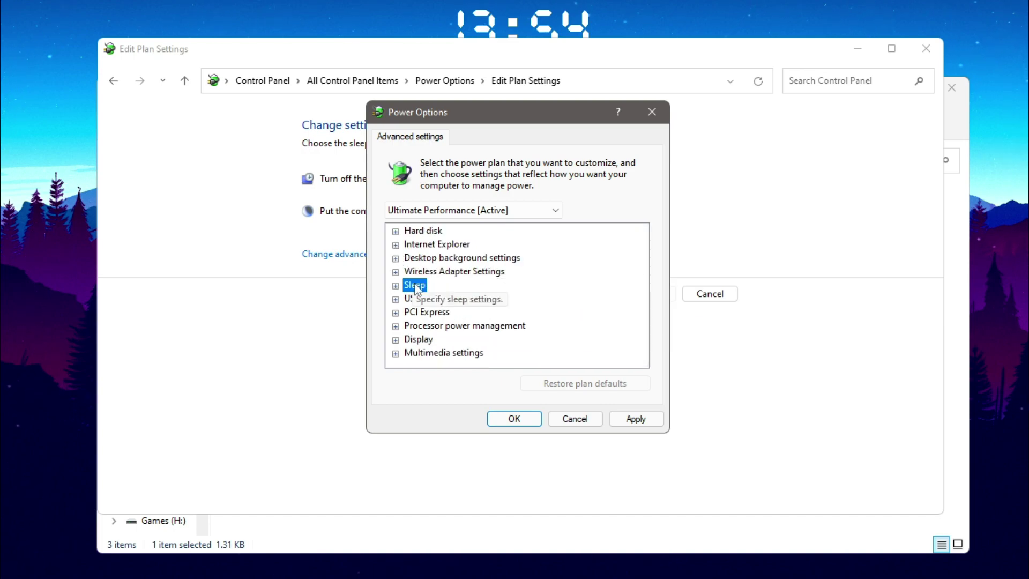
Set the USB selective suspend setting to Disabled and collapse the USB settings group.
click(419, 299)
click(410, 312)
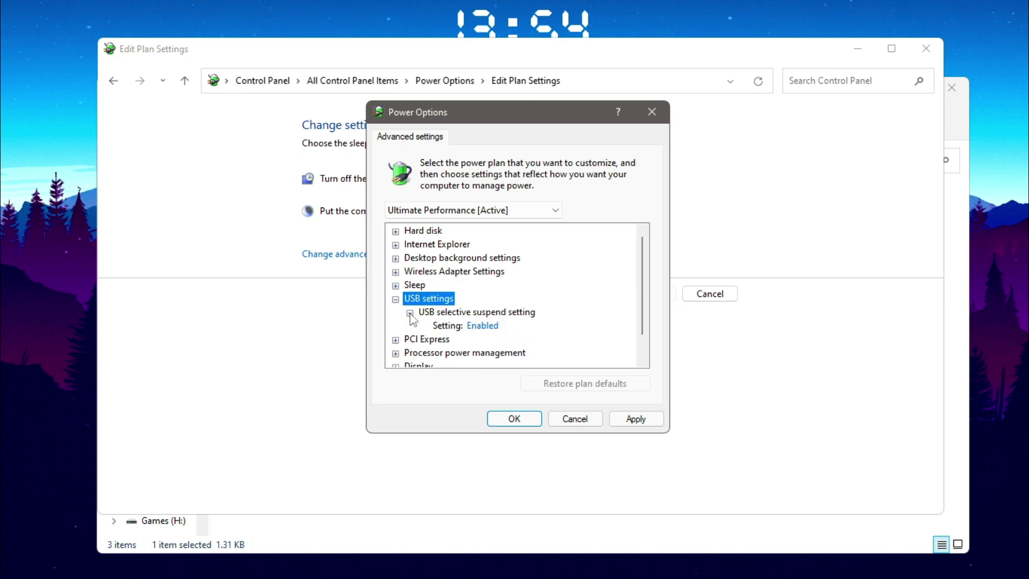
click(482, 326)
click(488, 326)
click(512, 346)
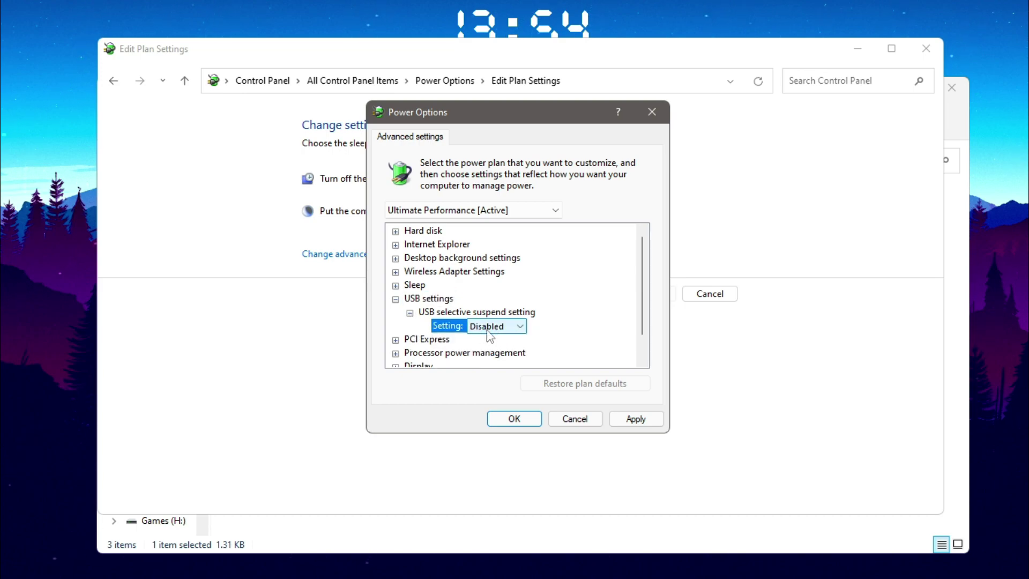
click(410, 313)
click(396, 299)
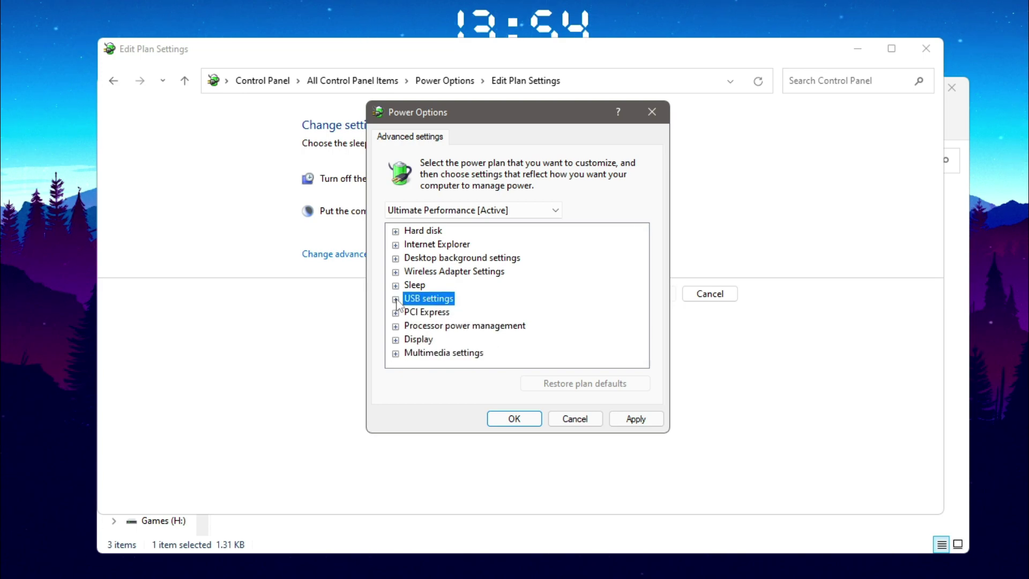
Set Link State Power Management under PCI Express to Off and collapse the PCI Express group.
click(420, 313)
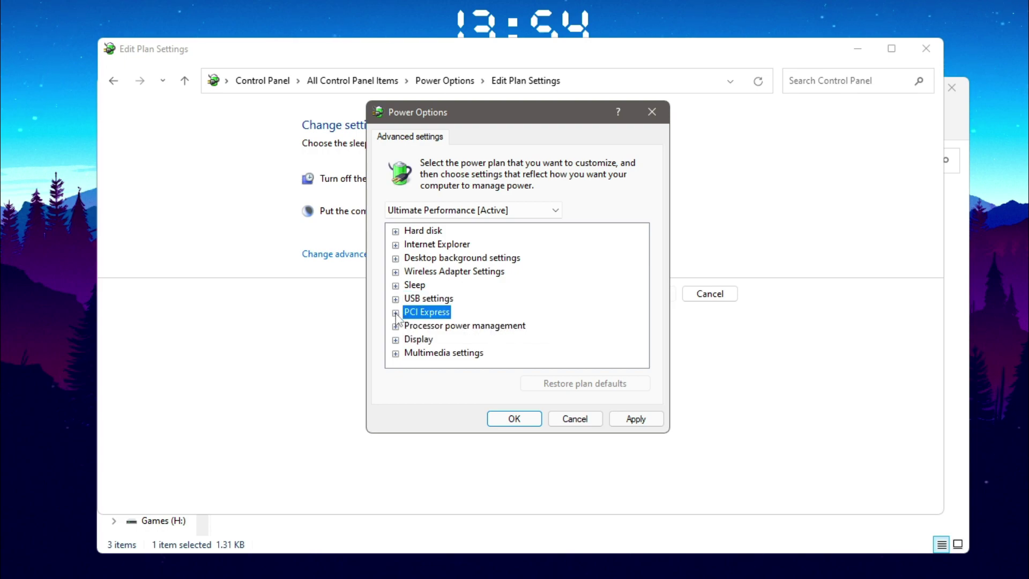
click(395, 312)
click(409, 326)
click(474, 339)
click(499, 343)
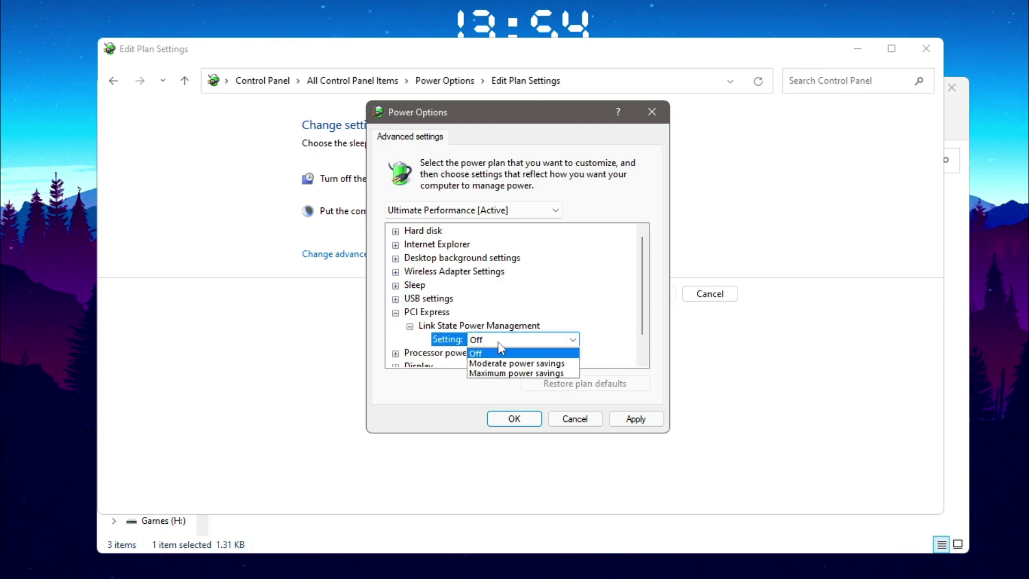
click(499, 354)
click(410, 327)
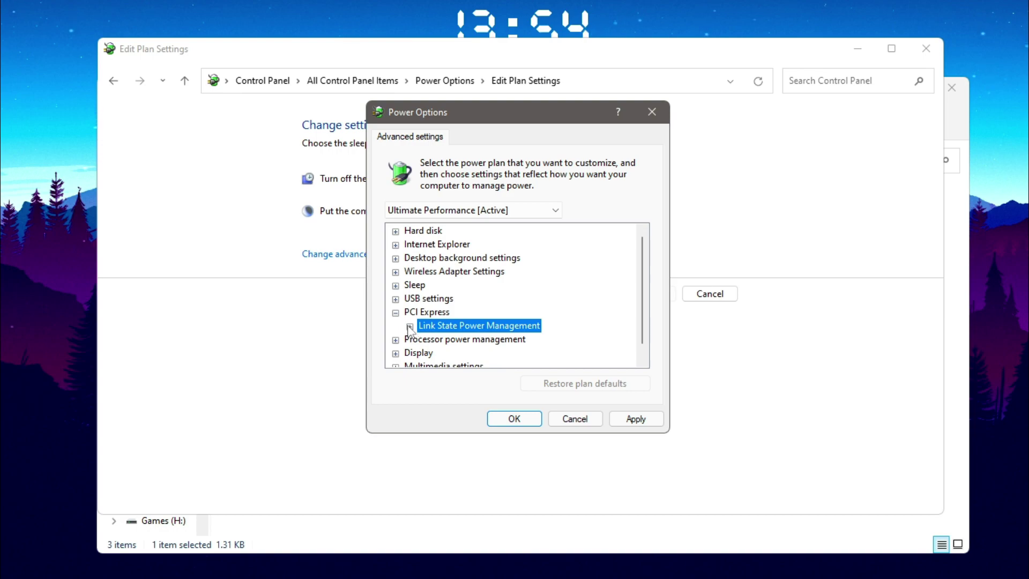
click(395, 312)
Set the minimum and maximum processor states to 100% under Processor power management.
click(396, 326)
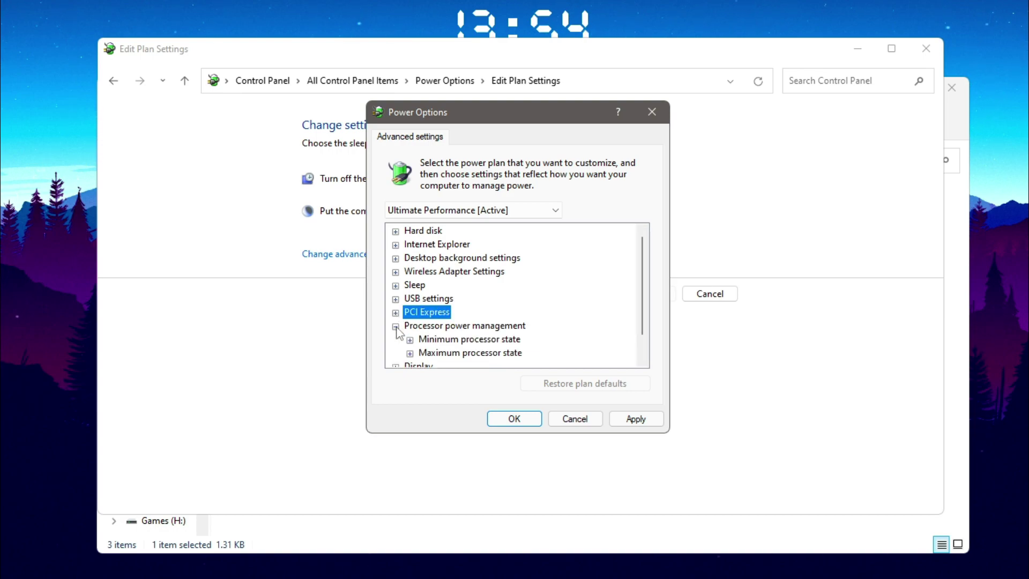
click(409, 339)
scroll(413, 346, down, 1)
click(410, 326)
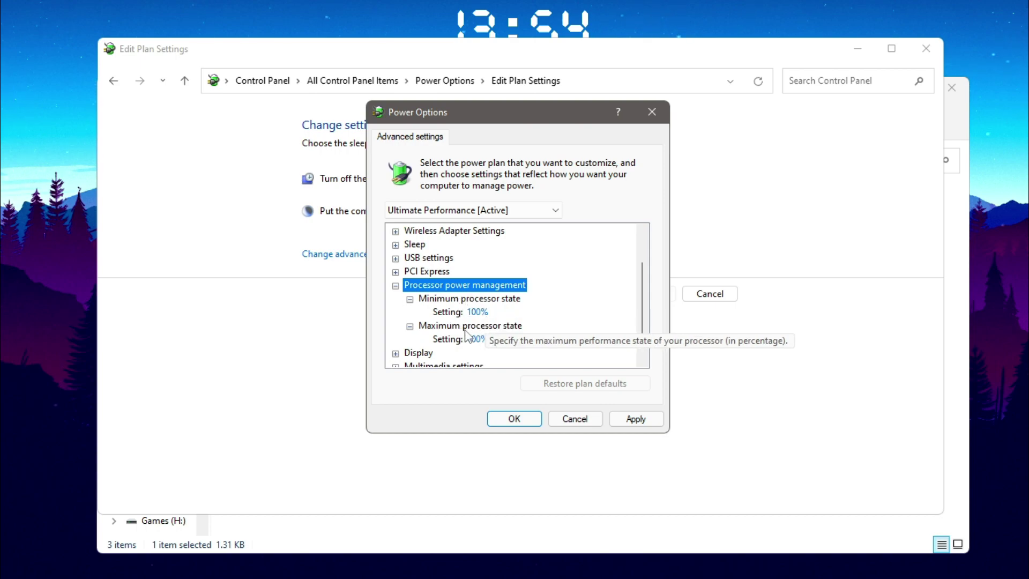
click(469, 312)
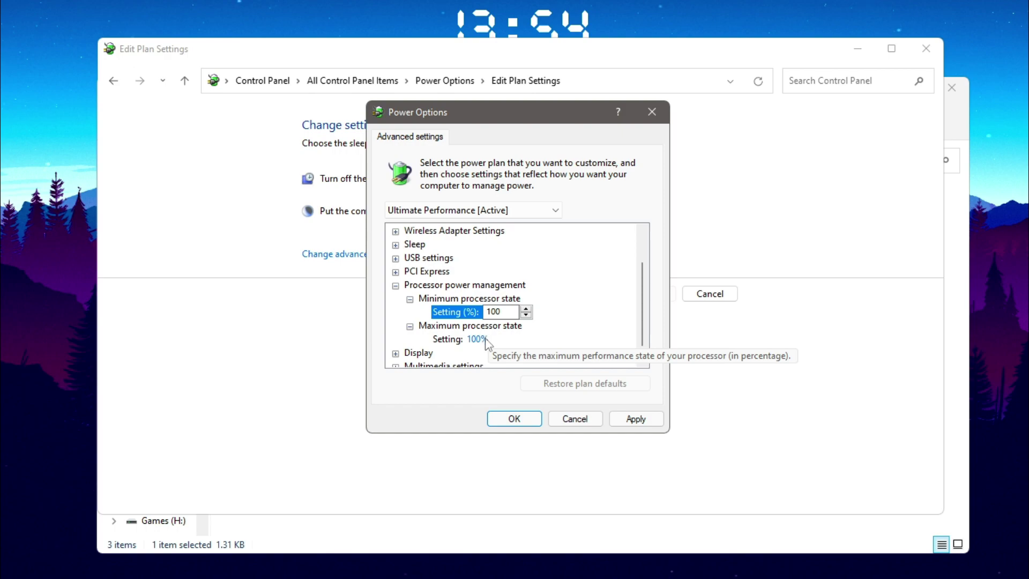
click(489, 339)
double_click(489, 339)
text(100)
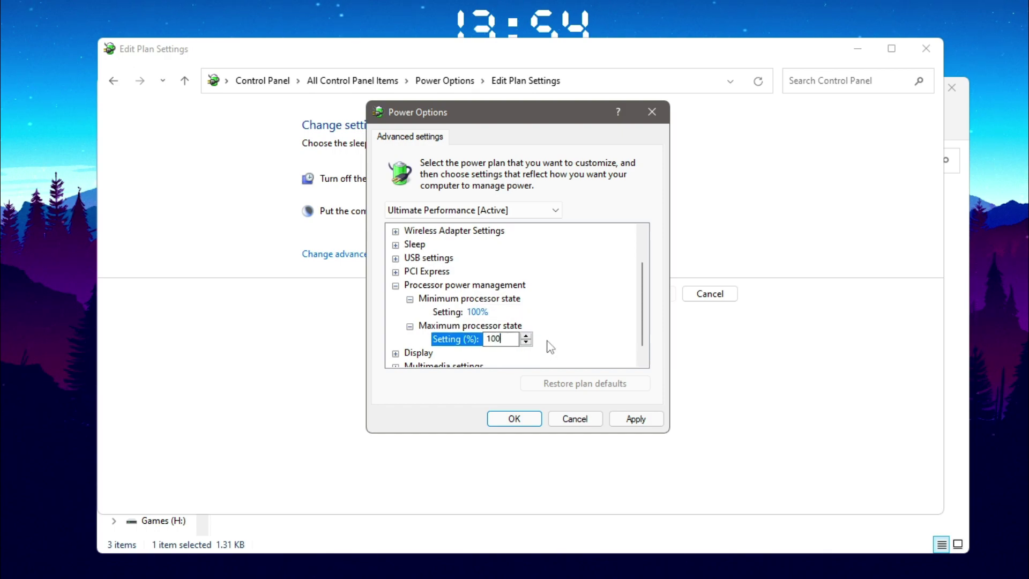
Apply the advanced power settings, save the Ultimate Performance plan changes and close Power Options.
click(637, 419)
click(515, 419)
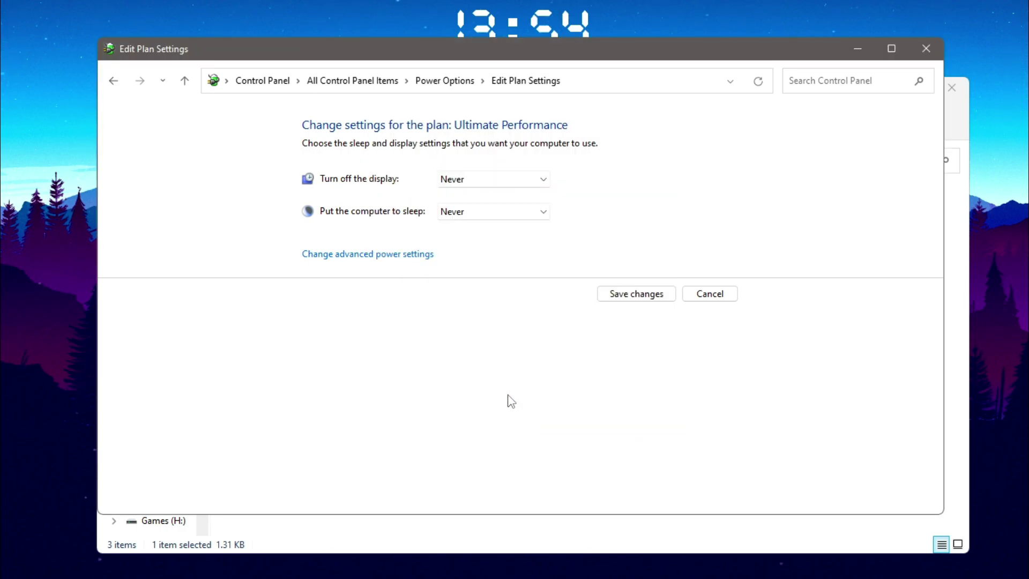
click(633, 294)
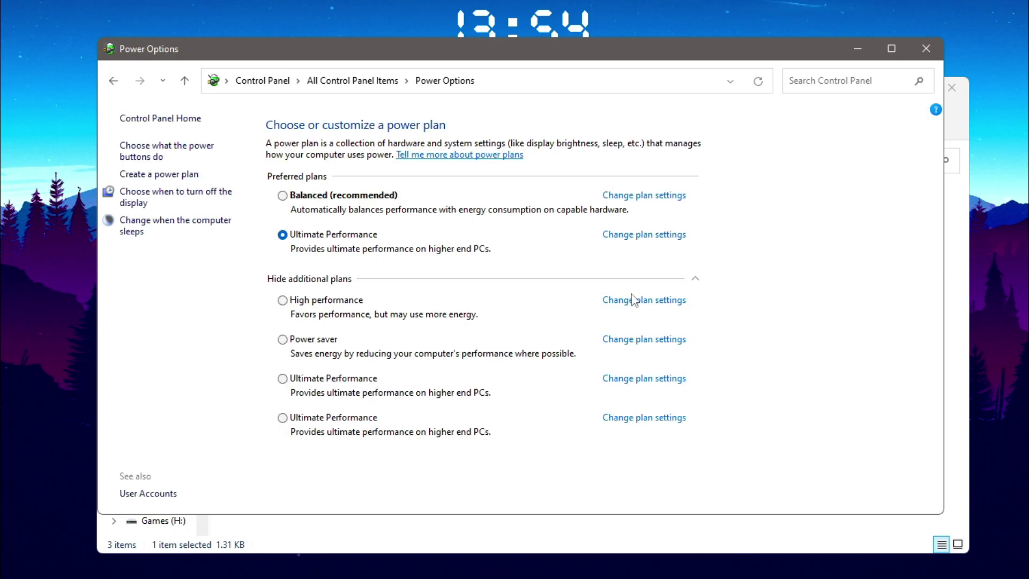
click(932, 44)
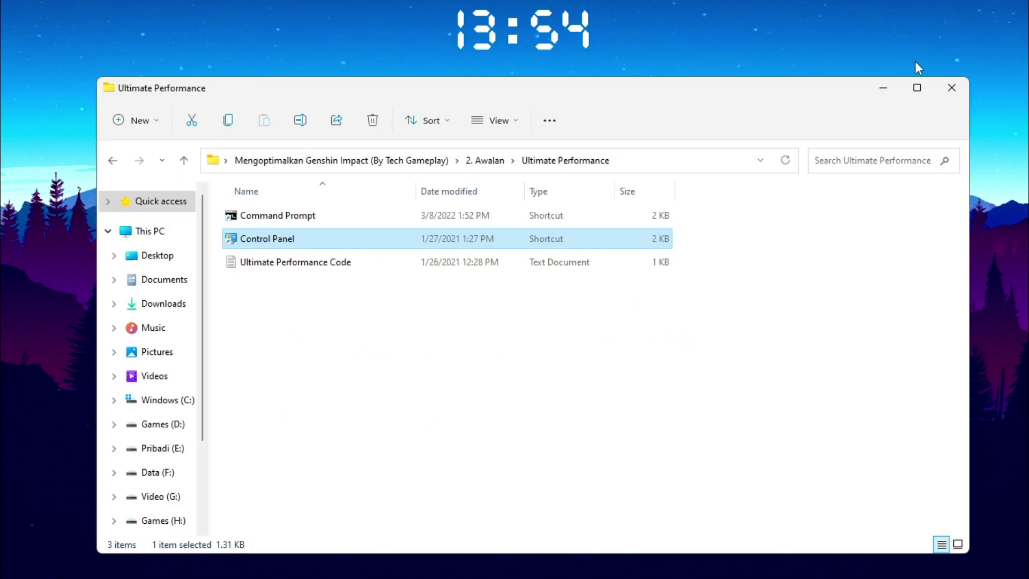
Go back to the main Mengoptimalkan Genshin Impact folder and open the 3. Settingan GPU folder.
click(485, 161)
click(406, 159)
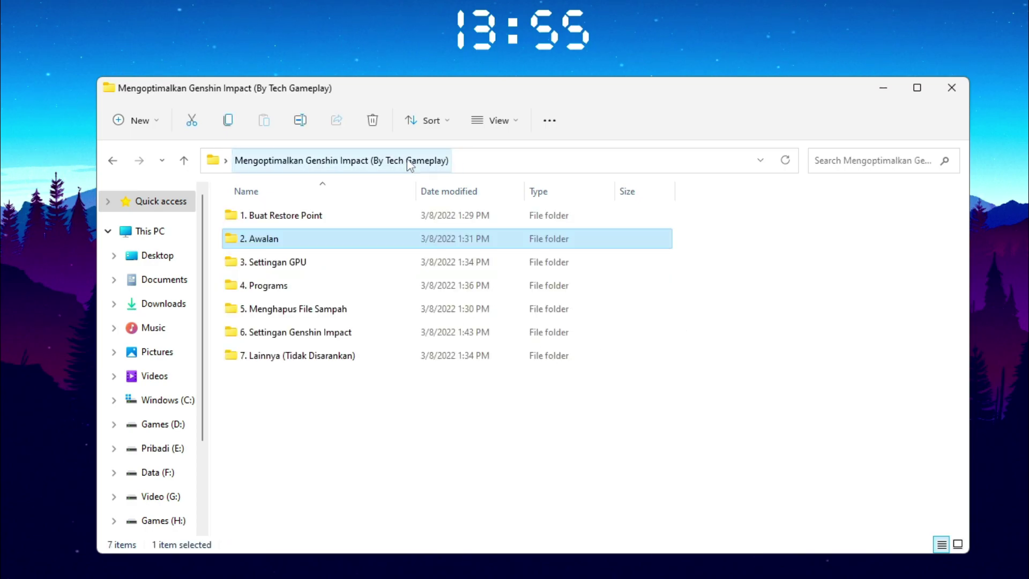
double_click(281, 265)
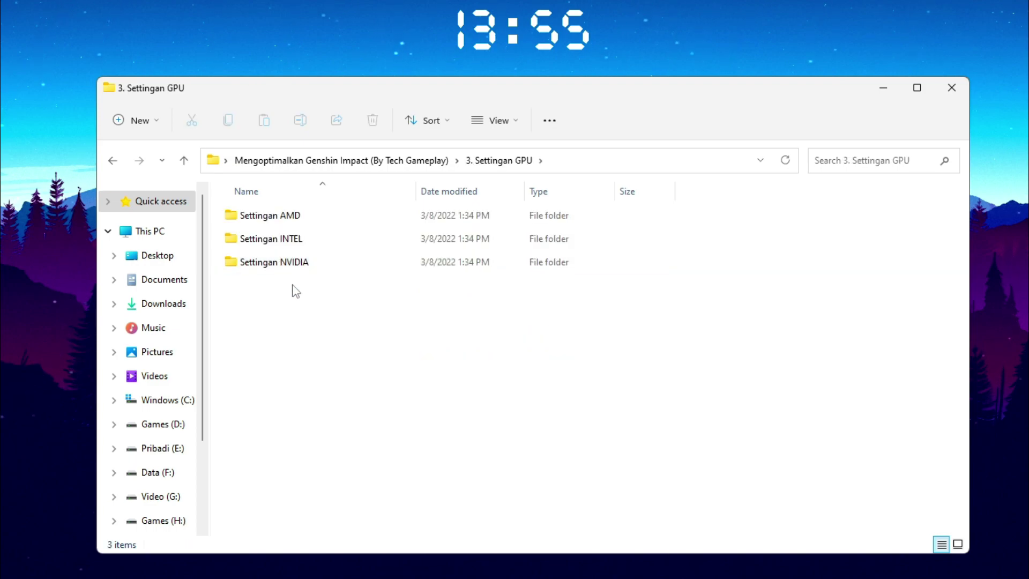
Look over the AMD, INTEL and NVIDIA settings folders and view the contents of Settingan NVIDIA.
click(299, 220)
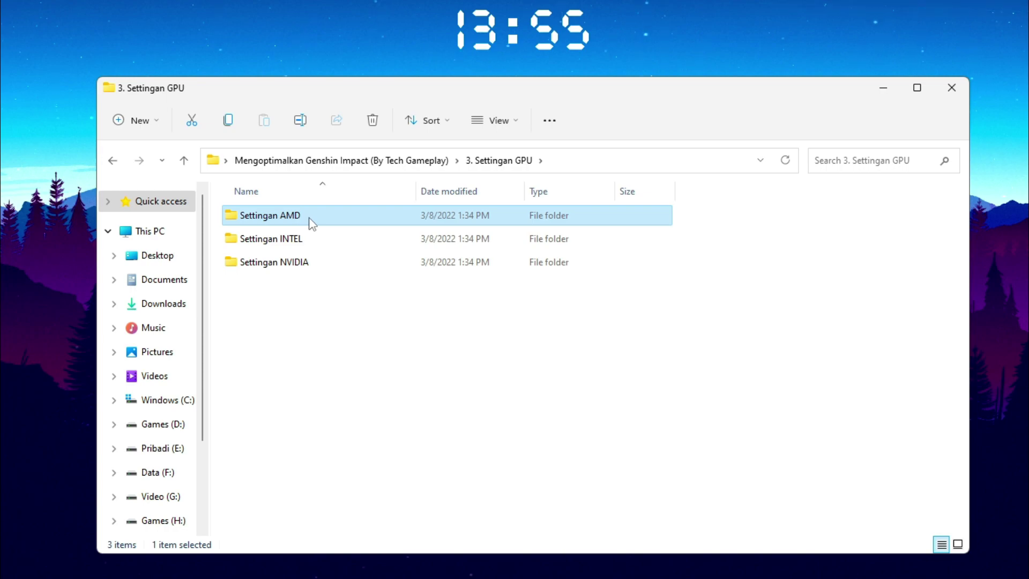
click(328, 244)
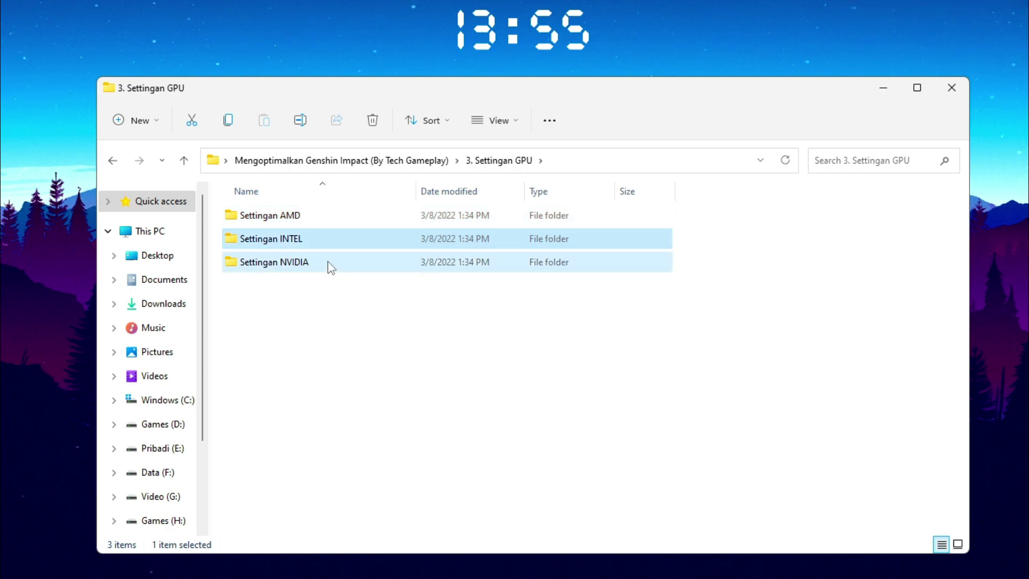
click(329, 265)
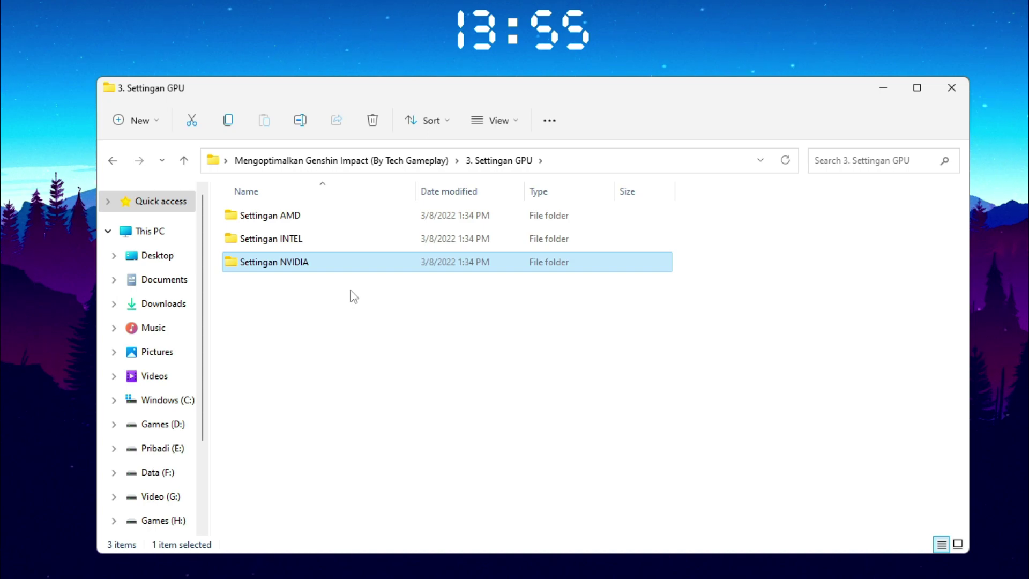
click(344, 223)
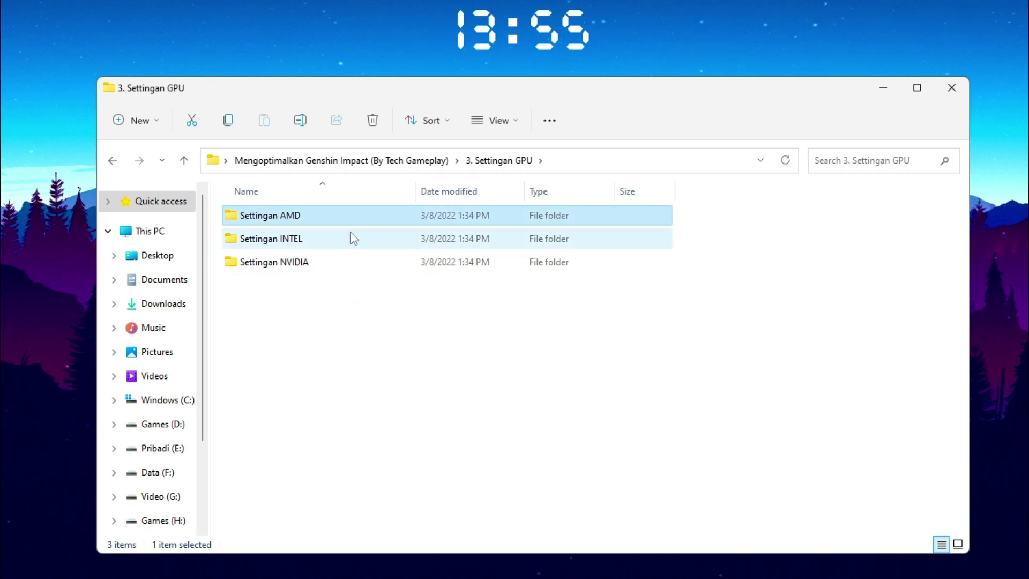
click(352, 237)
key(Down)
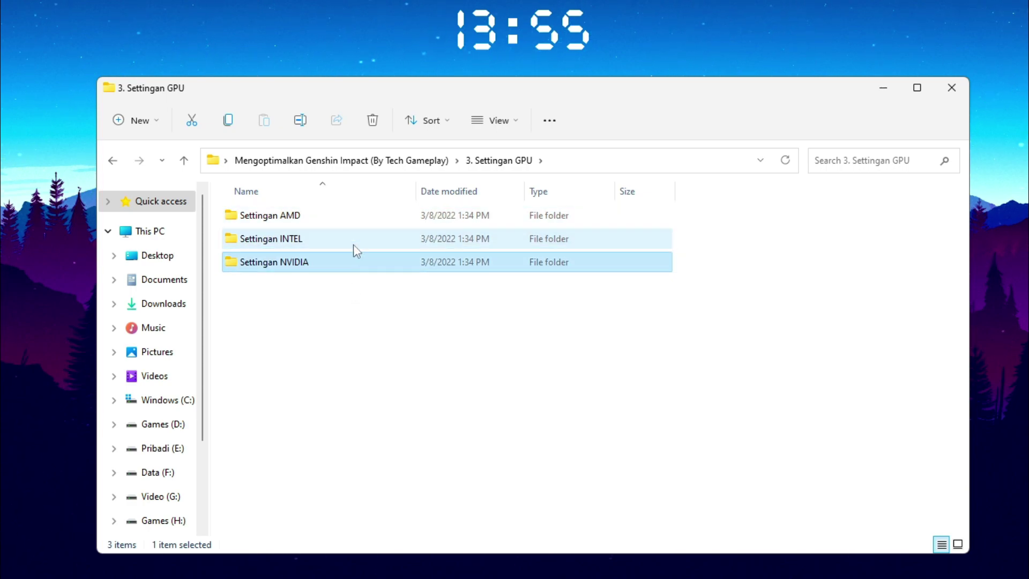
click(359, 282)
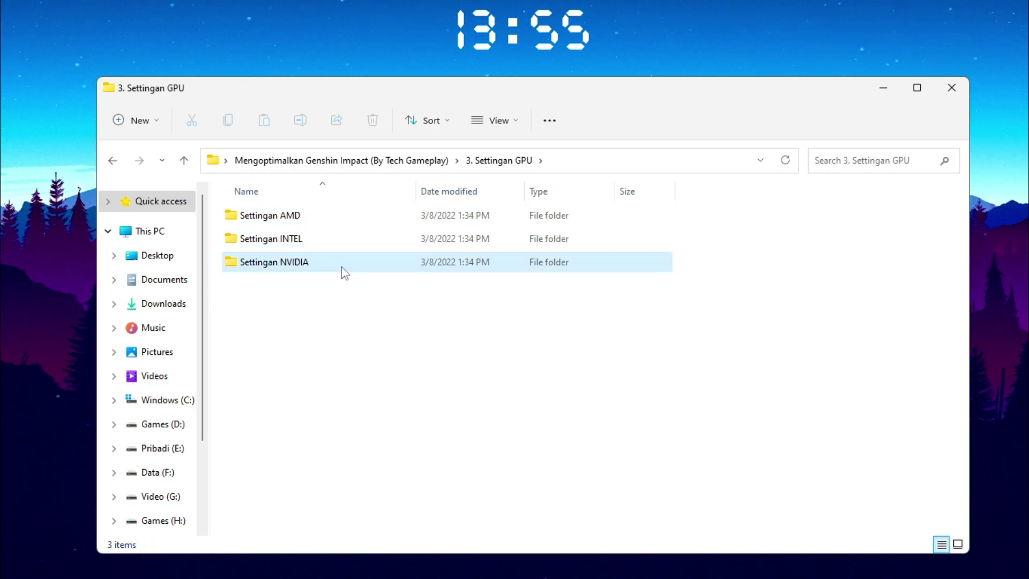
double_click(342, 268)
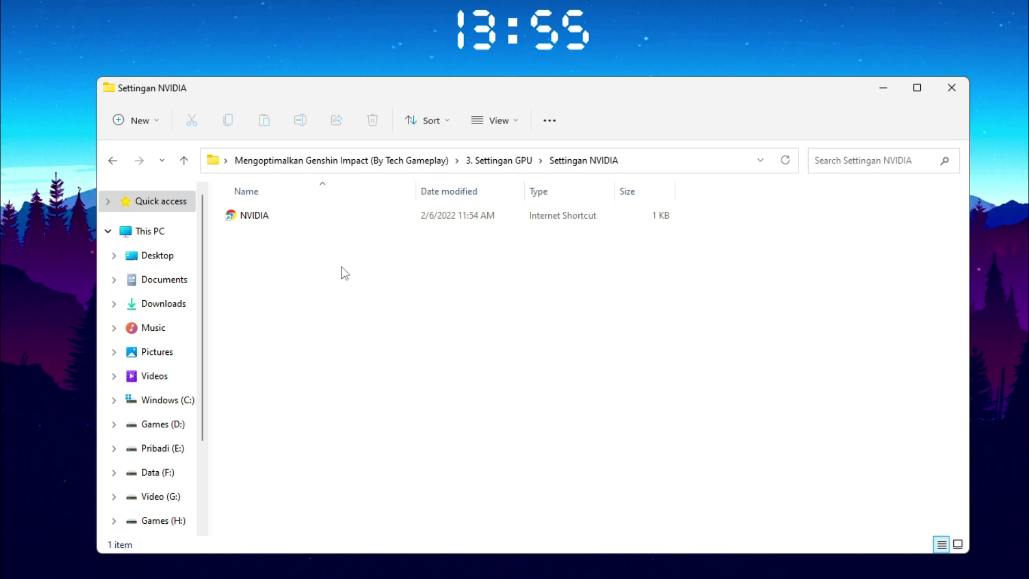
Run MSI Mode Tool as administrator from its folder inside 4. Programs.
click(509, 165)
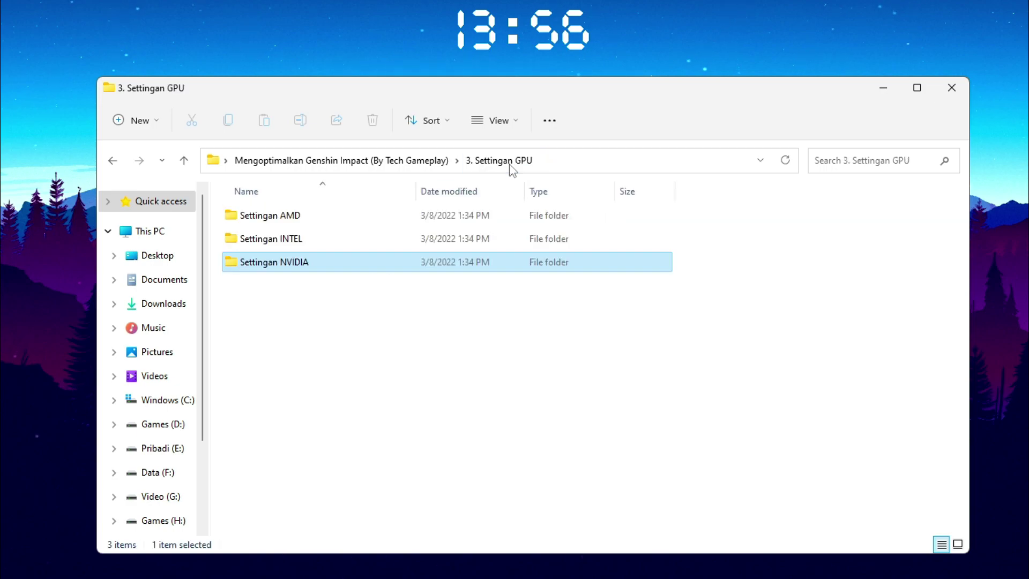
click(405, 161)
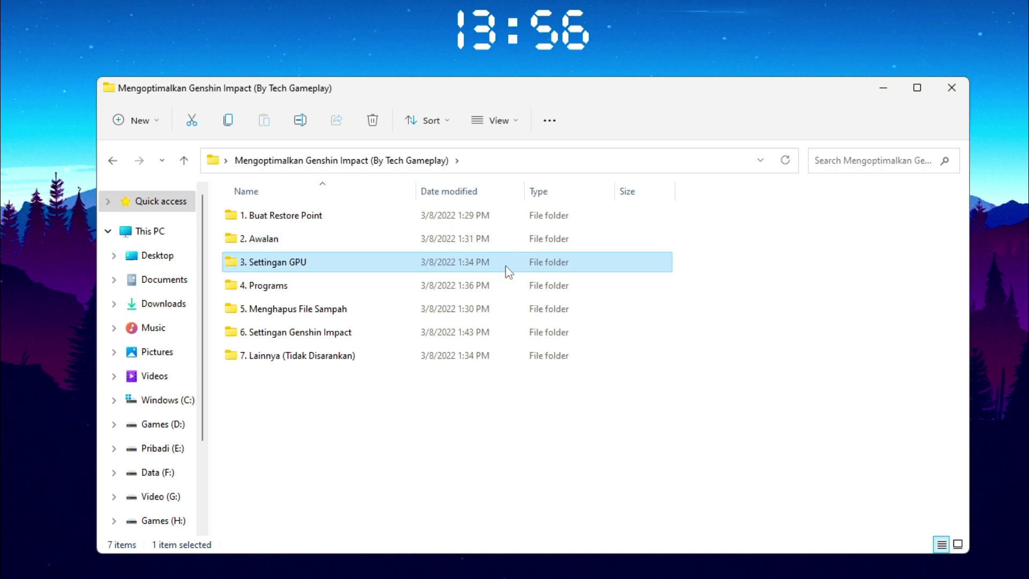
double_click(339, 290)
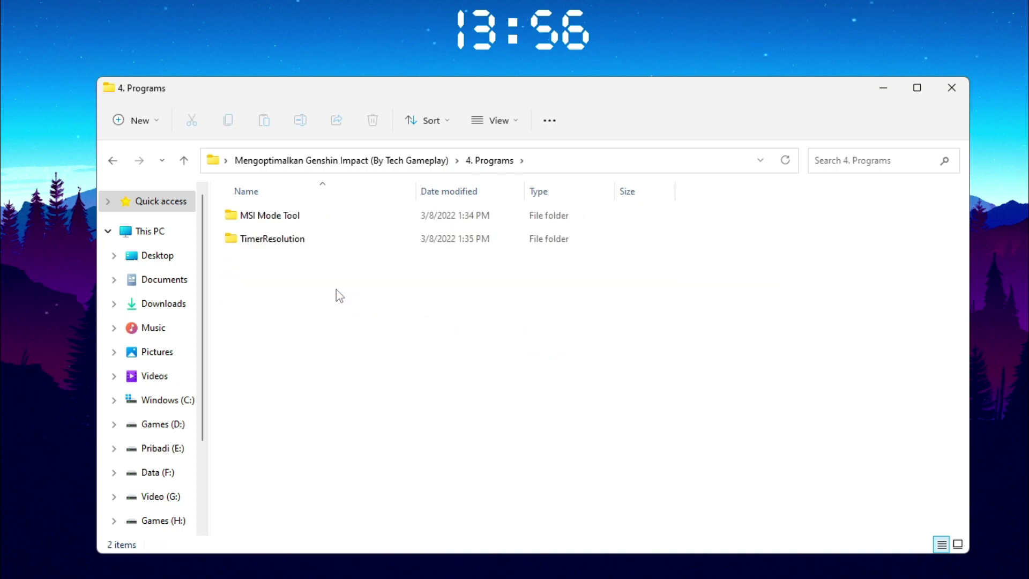
double_click(299, 216)
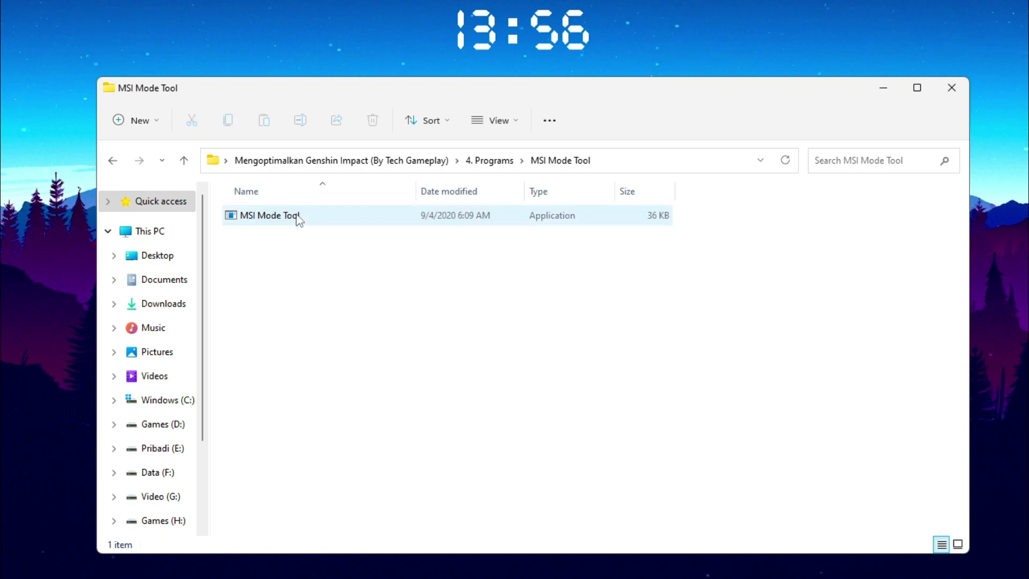
right_click(298, 217)
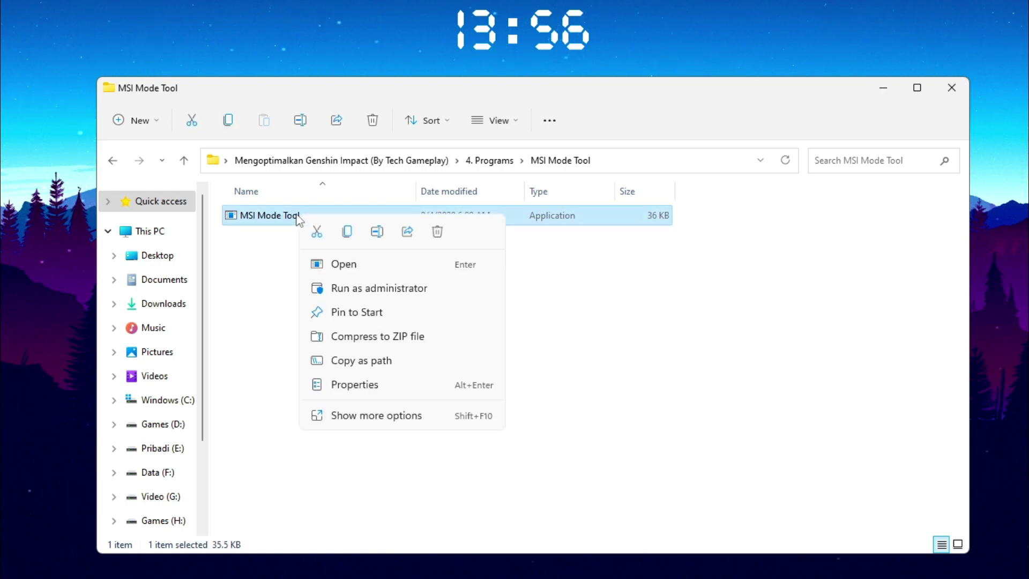
click(368, 288)
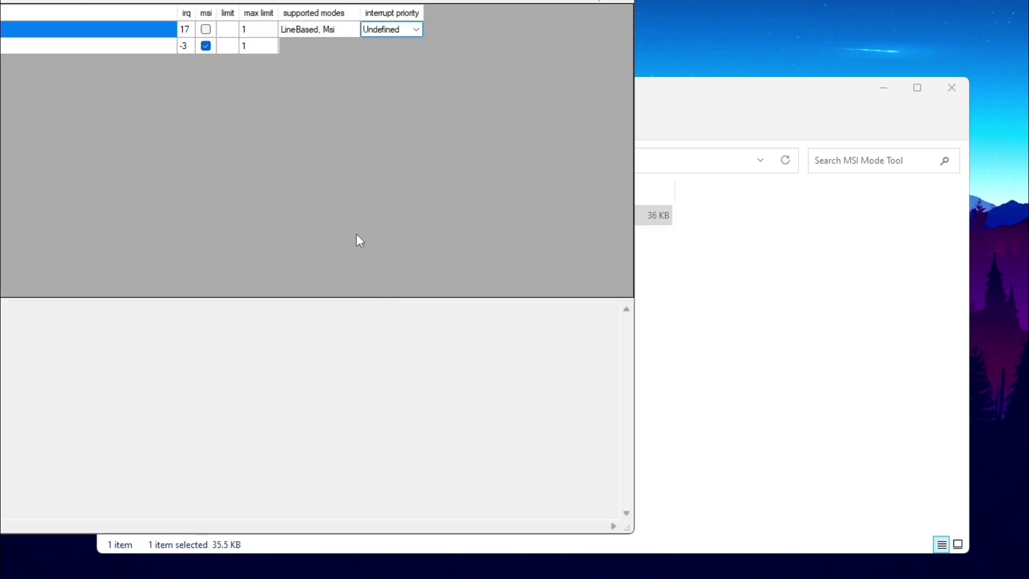
Bring the MSI mode utility window fully into view and view the NVIDIA GeForce GT 730's registry key, closing Registry Editor again.
drag(425, 18, 573, 39)
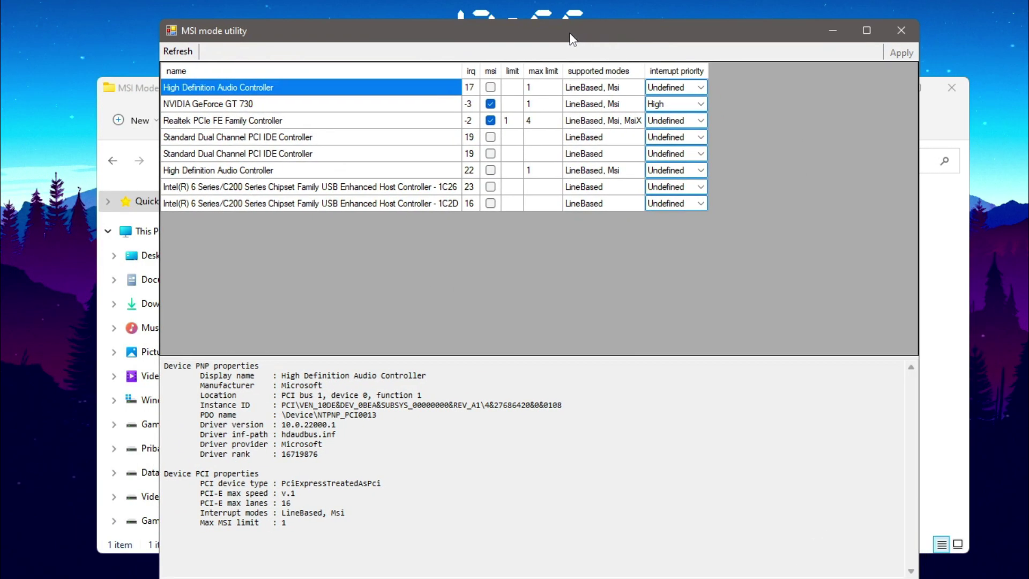
click(410, 106)
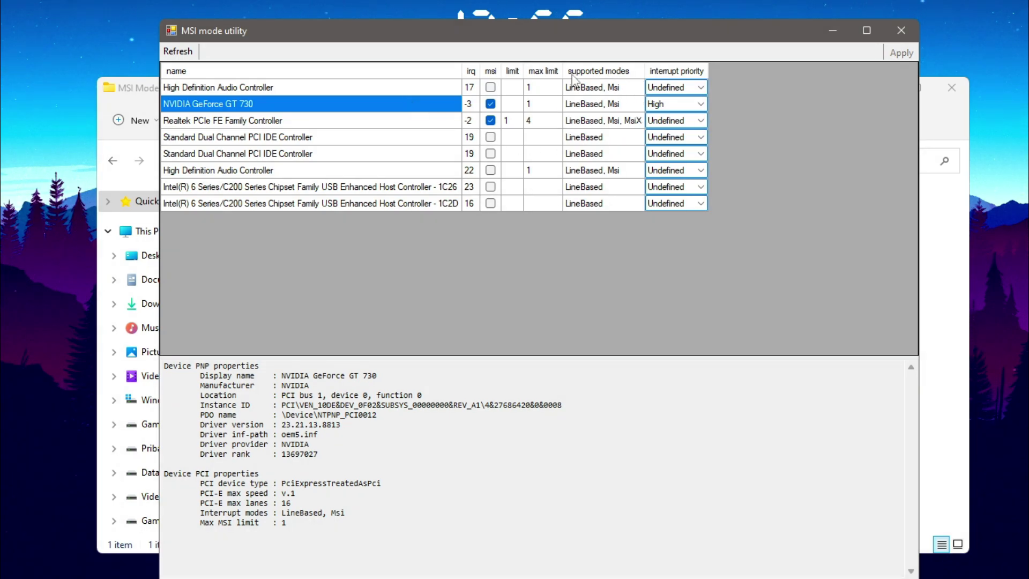
mouse_move(579, 76)
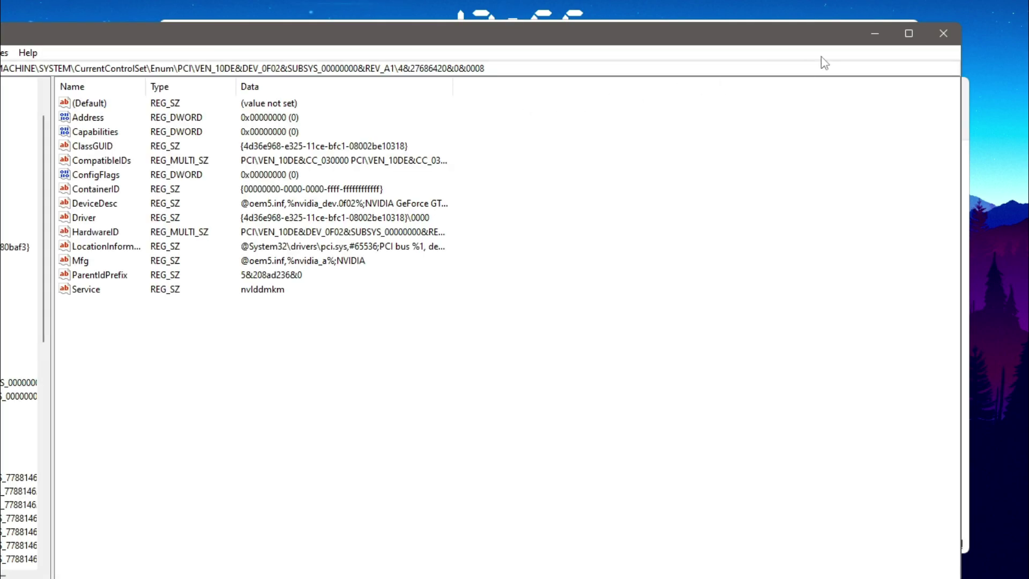
click(956, 34)
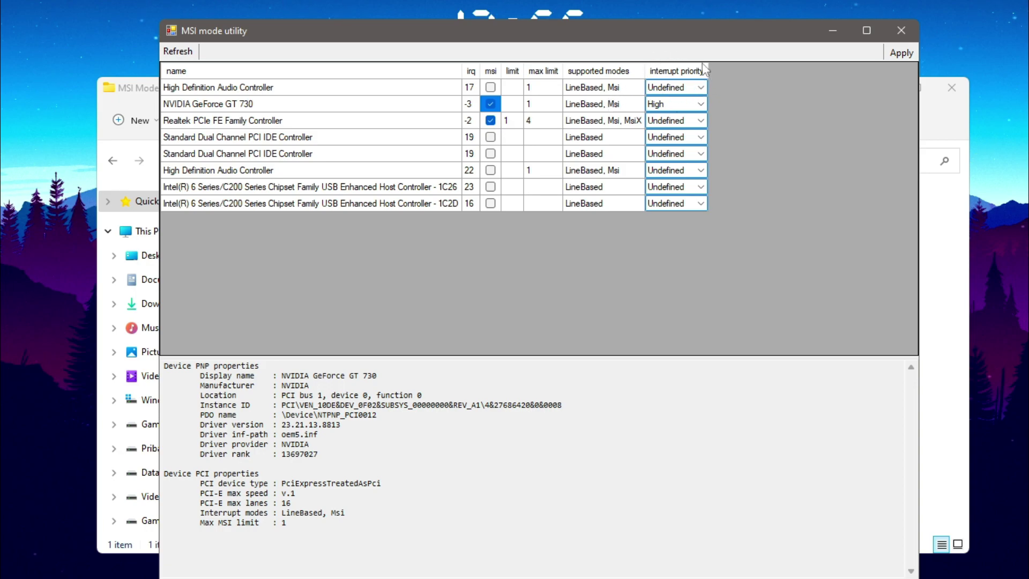
Set the NVIDIA GeForce GT 730's interrupt priority to High, apply it and close the MSI mode utility.
mouse_move(675, 72)
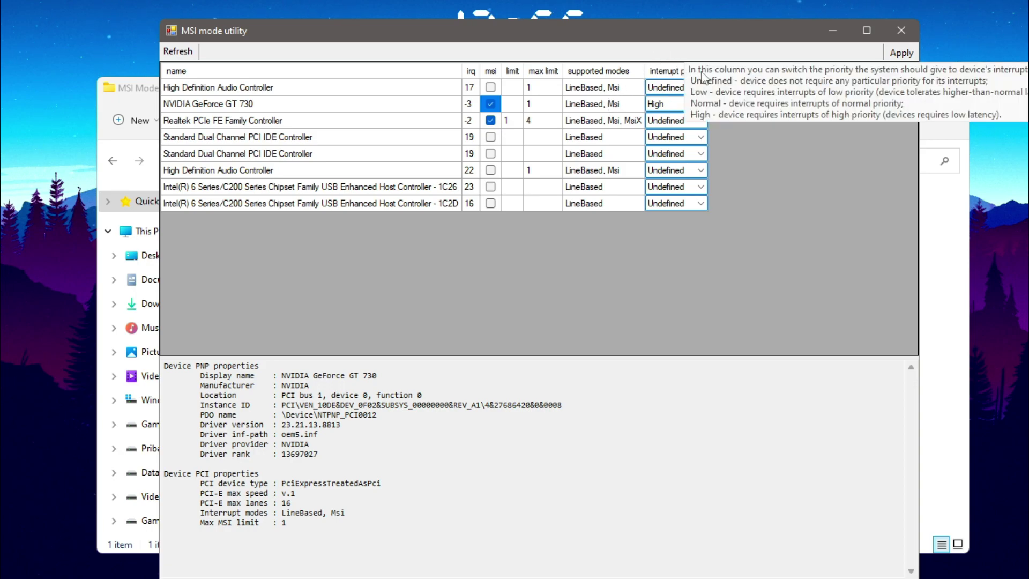
click(706, 105)
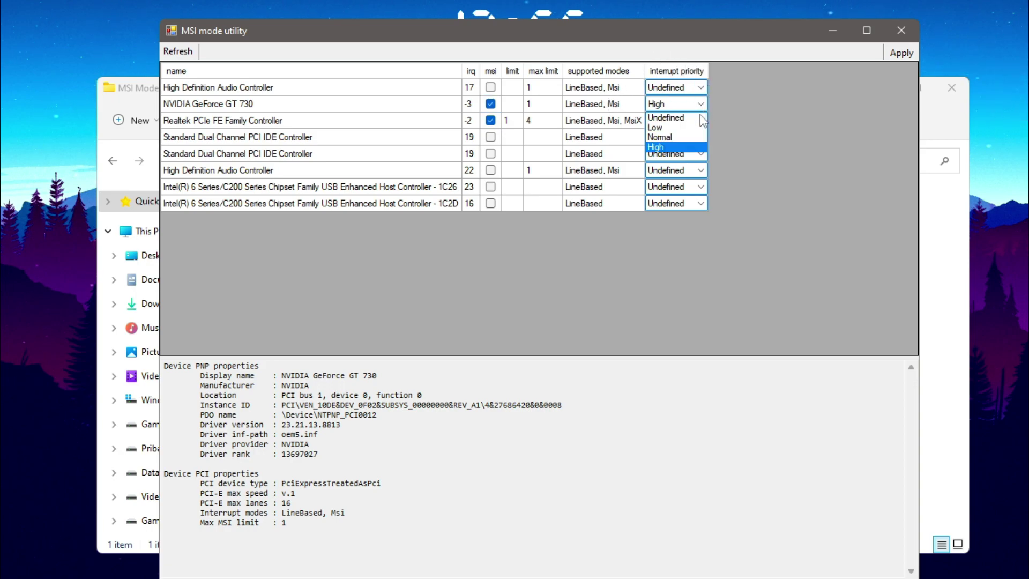
click(690, 148)
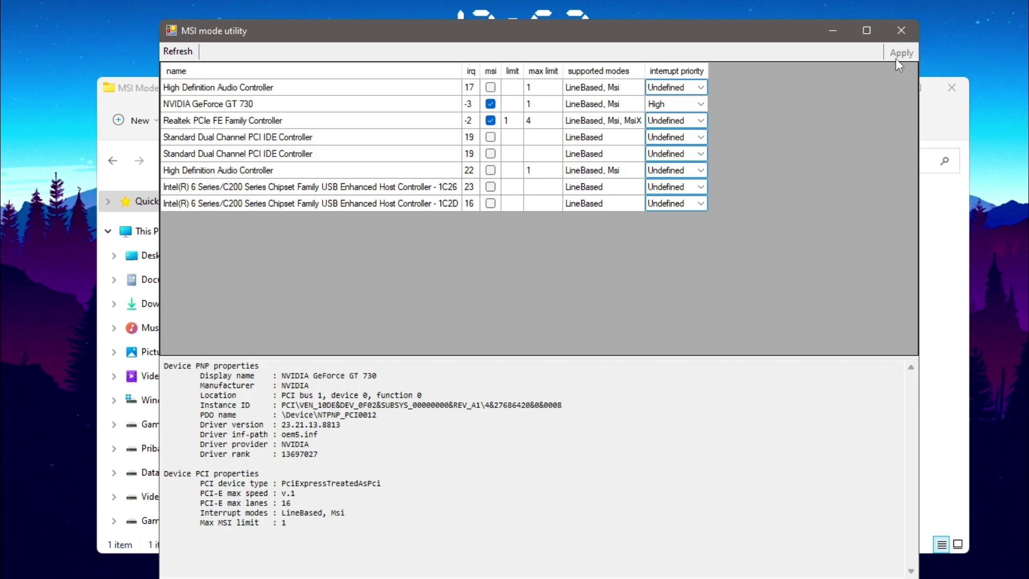
click(902, 31)
Return to the 4. Programs folder and open its TimerResolution folder.
click(874, 242)
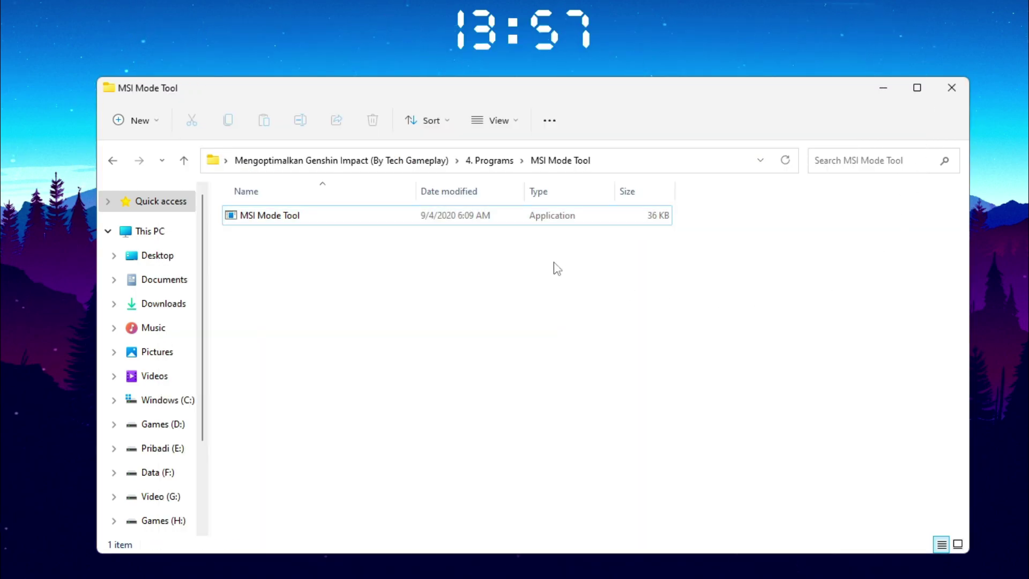
click(498, 164)
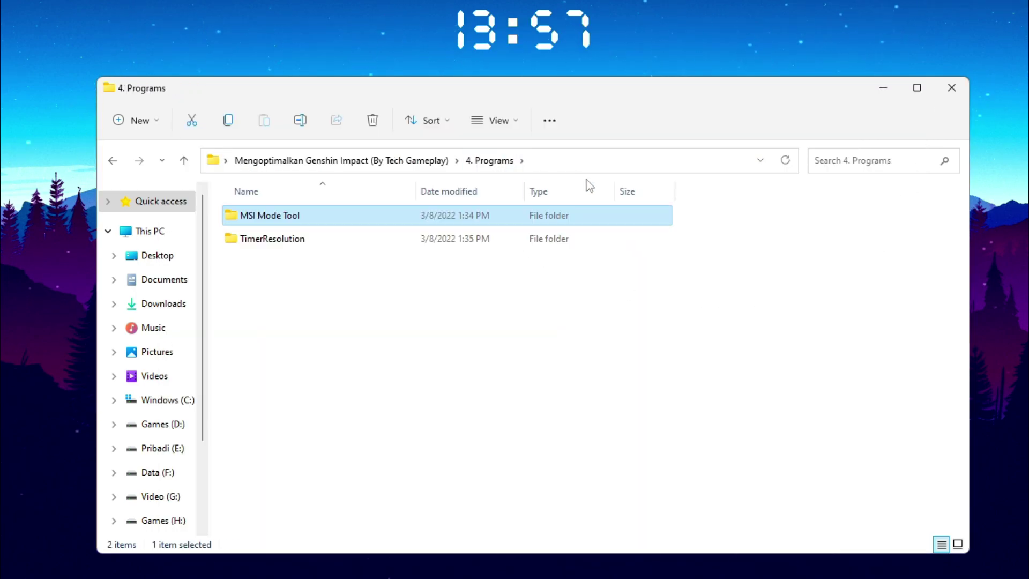
double_click(264, 240)
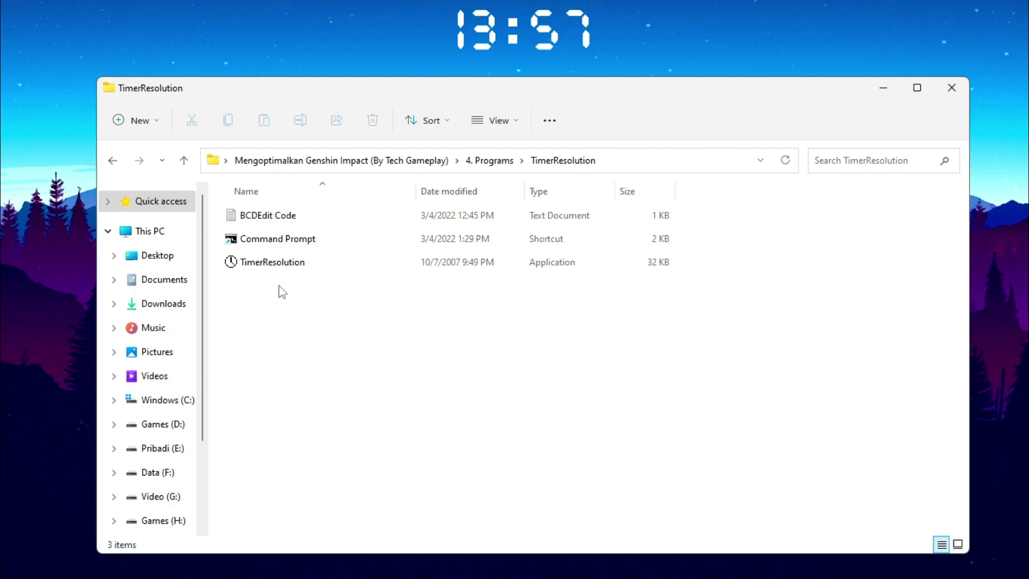
Run TimerResolution as administrator, try the Maximum timer resolution and close the tool.
right_click(281, 268)
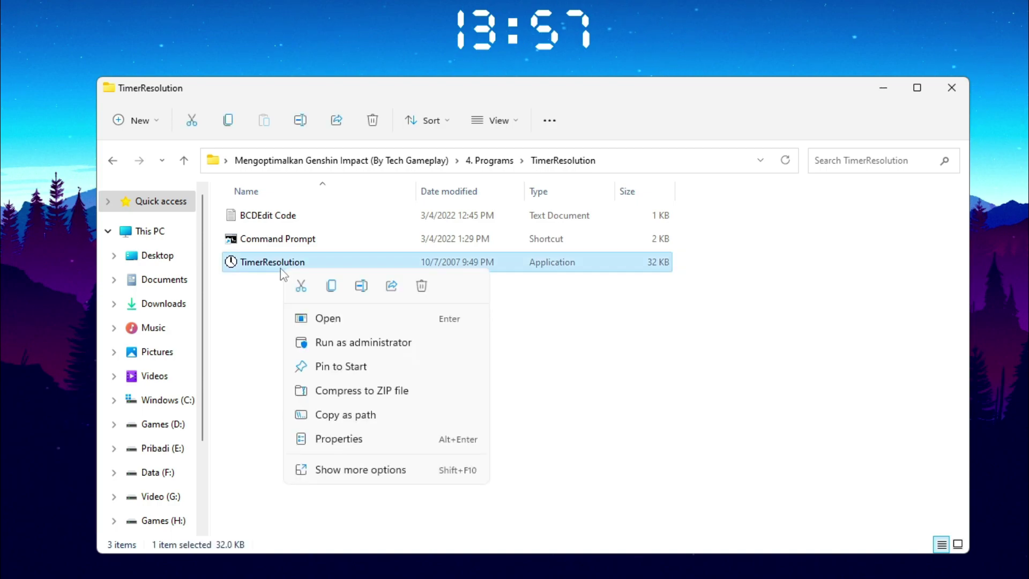
click(337, 343)
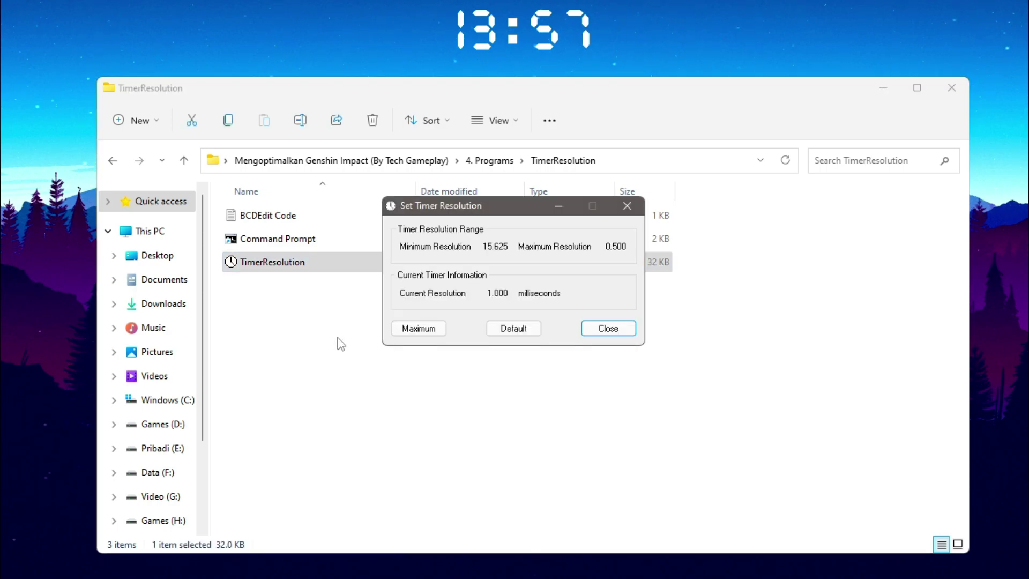
click(412, 334)
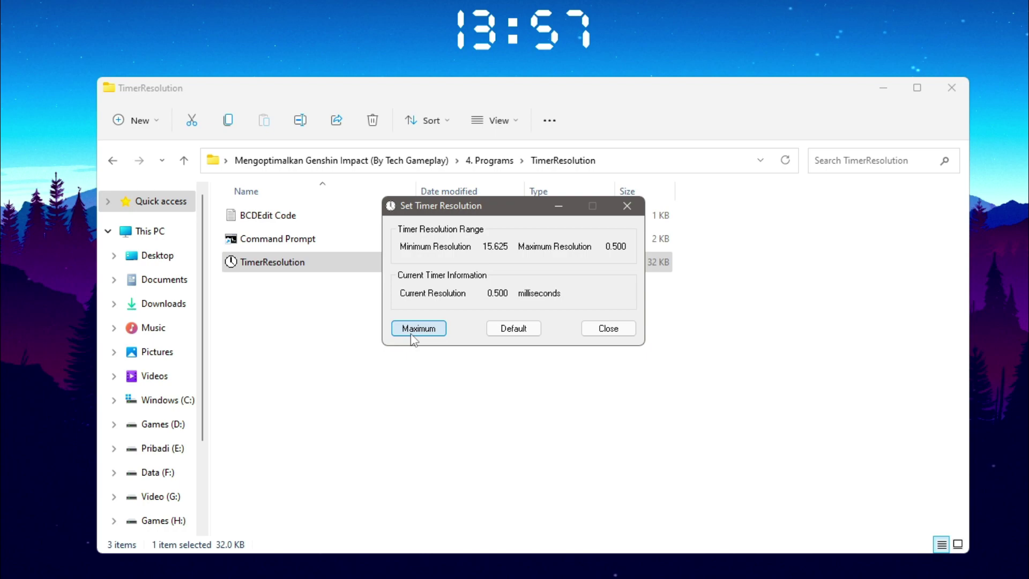
drag(487, 293, 538, 304)
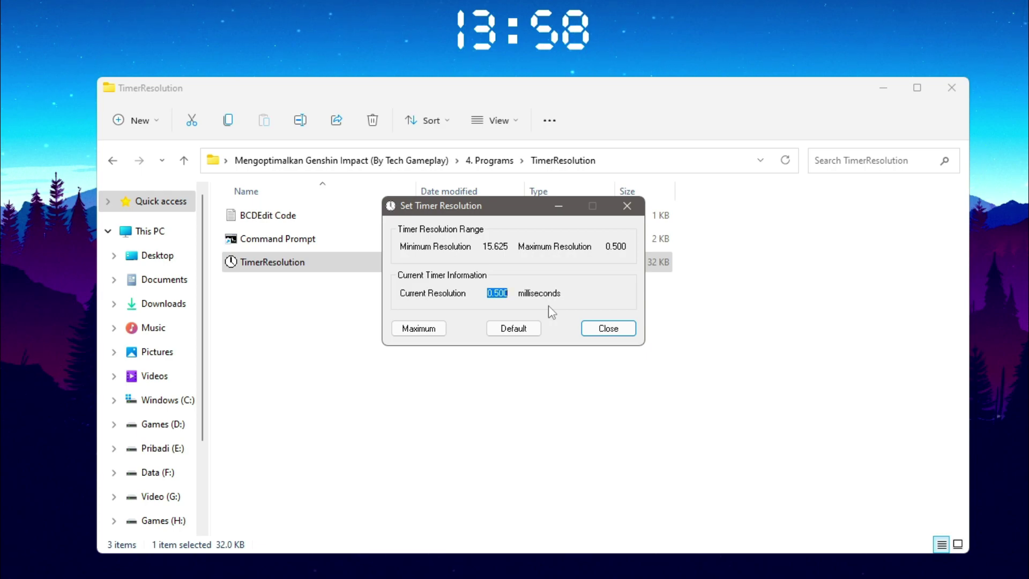
click(628, 209)
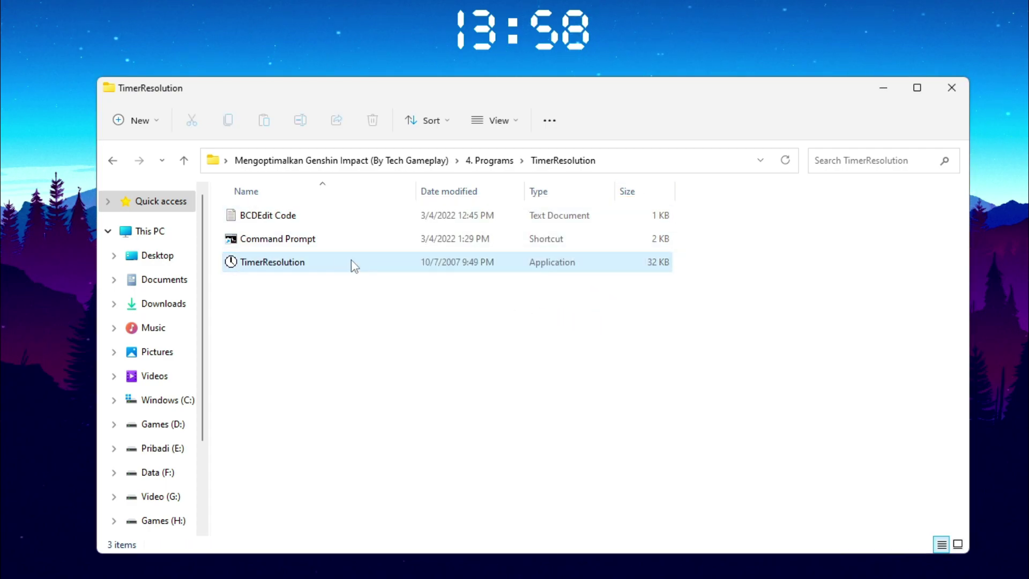
Copy all three bcdedit commands from the BCDEdit Code text file and close the file.
double_click(285, 223)
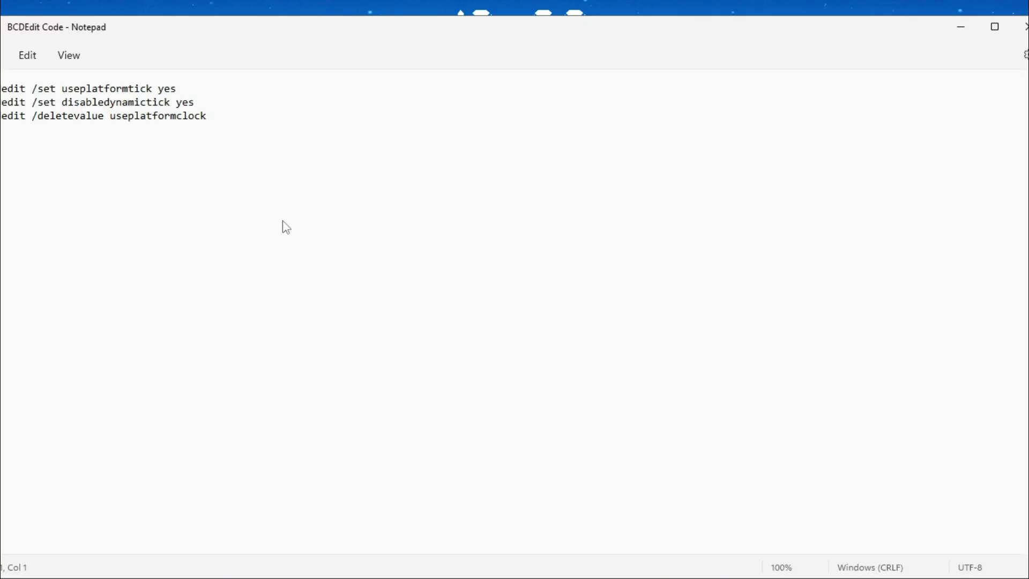
drag(206, 116, 1, 87)
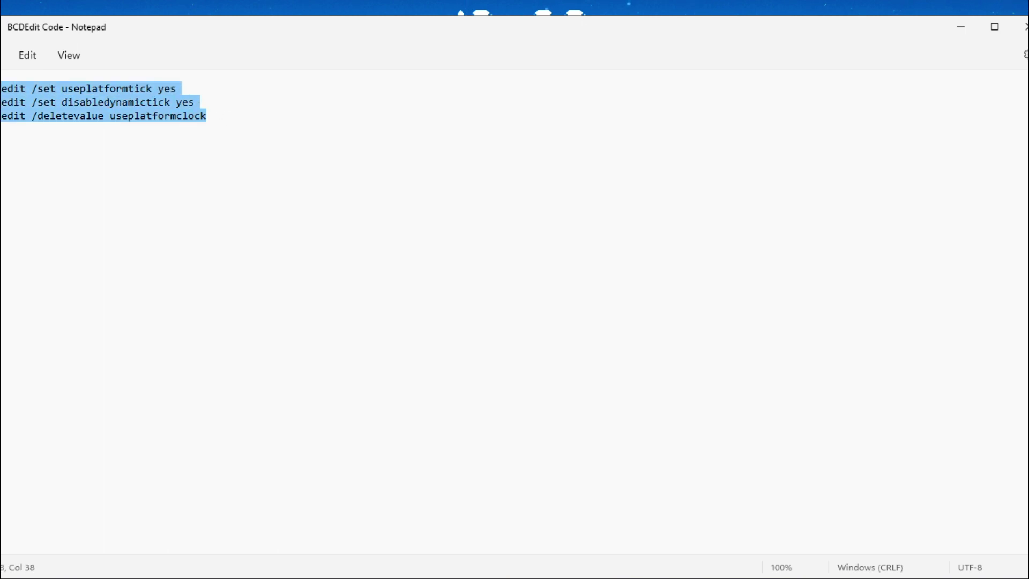
right_click(97, 94)
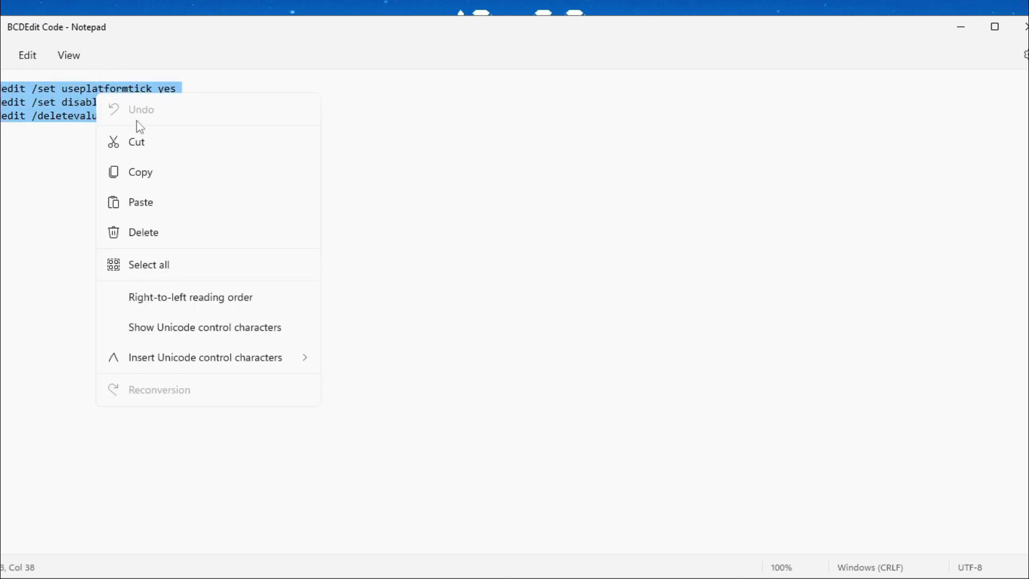
click(144, 173)
click(1024, 27)
click(720, 338)
Run the copied bcdedit commands for useplatformtick, disabledynamictick and useplatformclock in an administrator Command Prompt, then close it.
right_click(292, 238)
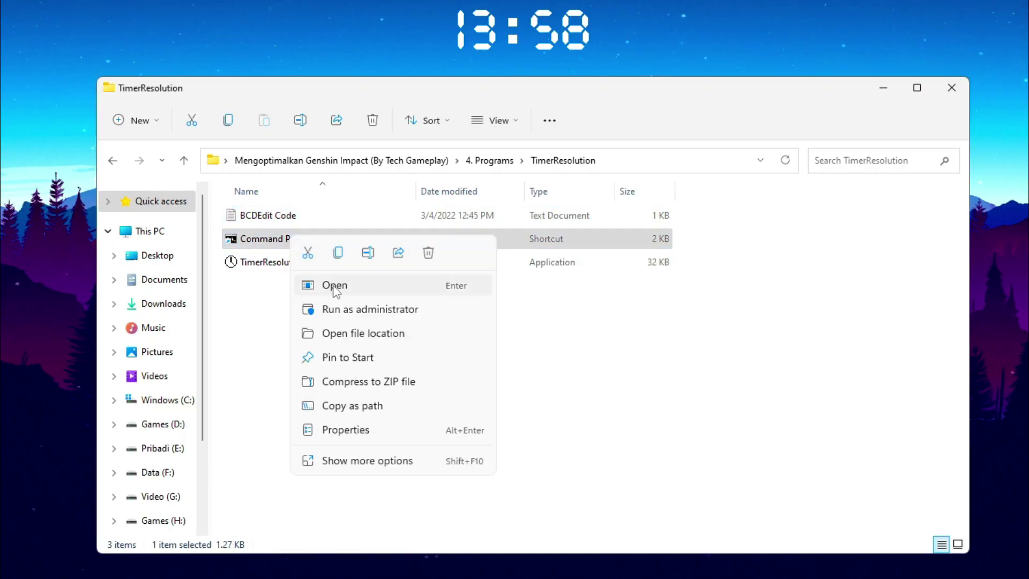
click(340, 310)
drag(287, 14, 553, 130)
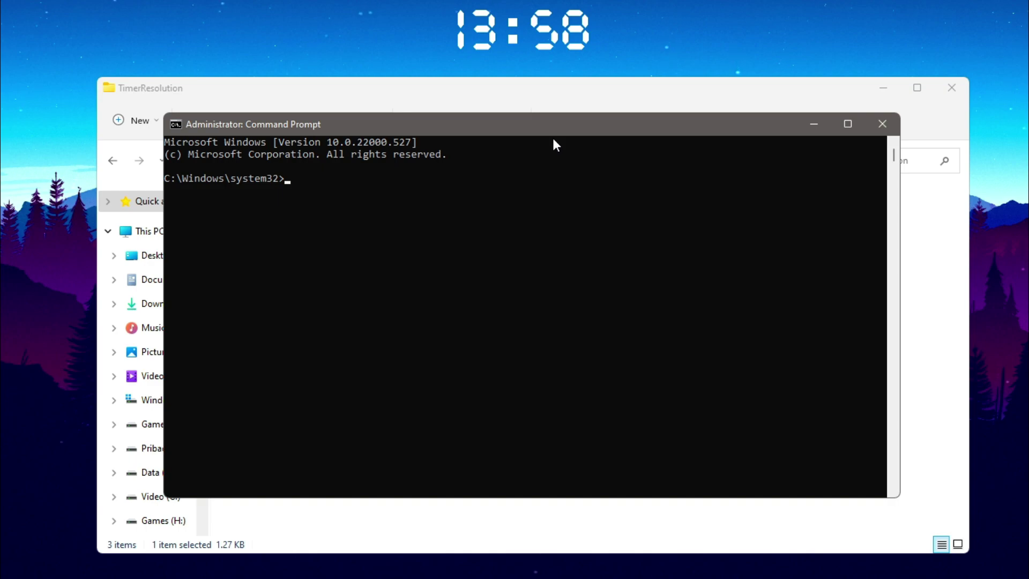
key(ctrl+v)
key(Return)
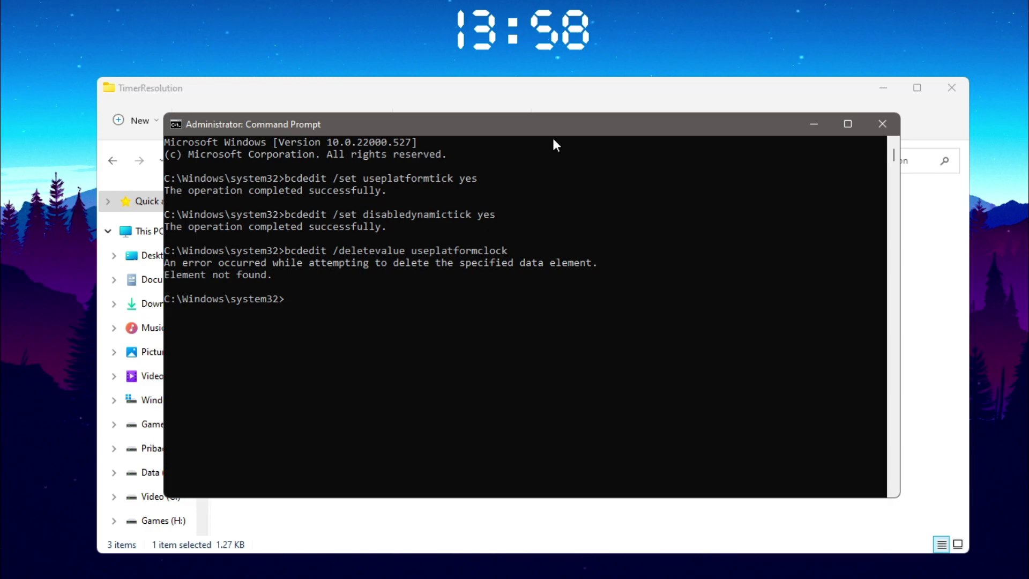
click(883, 125)
click(831, 246)
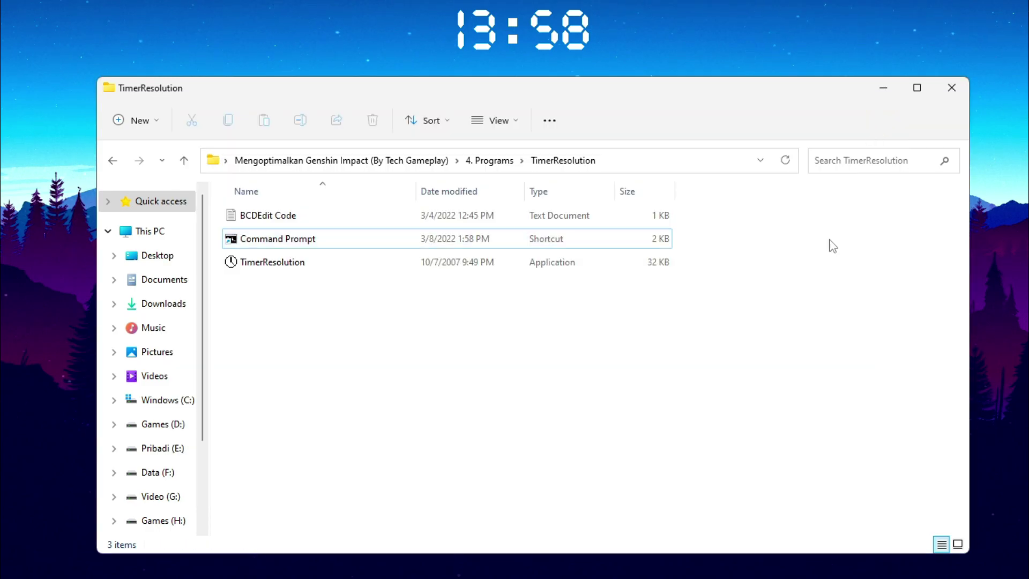
Run TimerResolution as administrator, set the timer resolution to Maximum and minimize the tool so it keeps running.
right_click(287, 265)
click(317, 338)
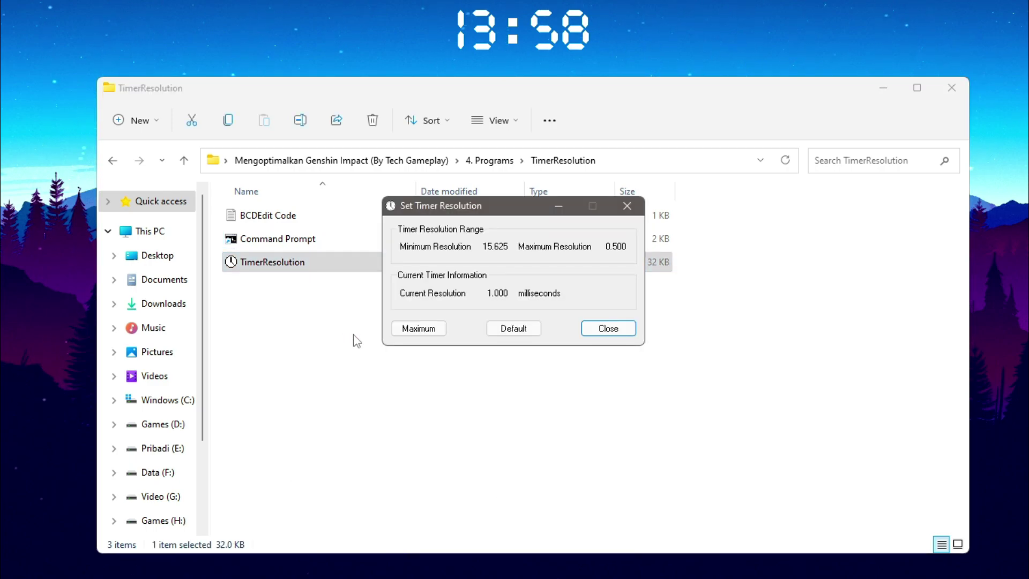
click(419, 328)
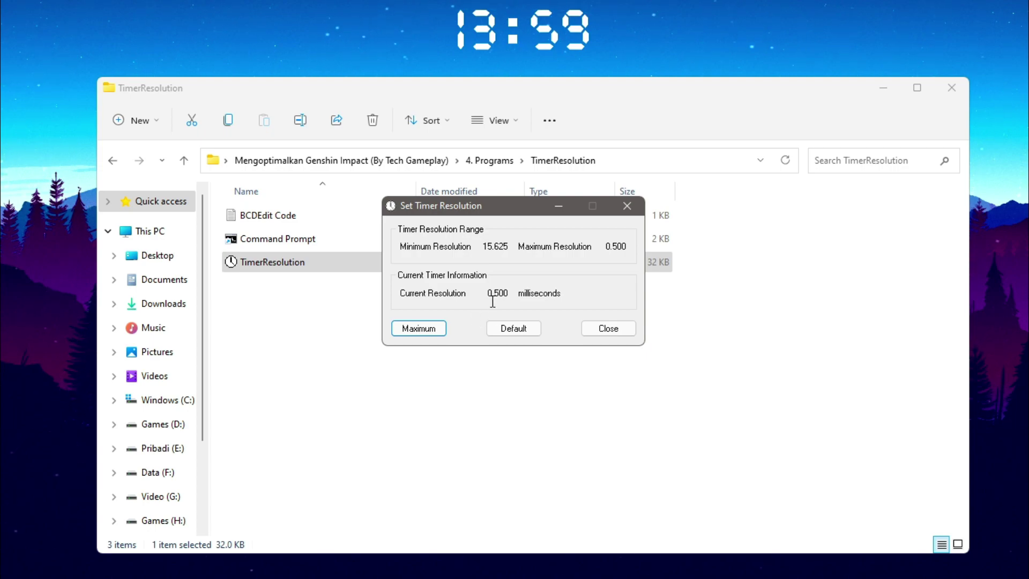
drag(488, 292, 509, 293)
click(436, 328)
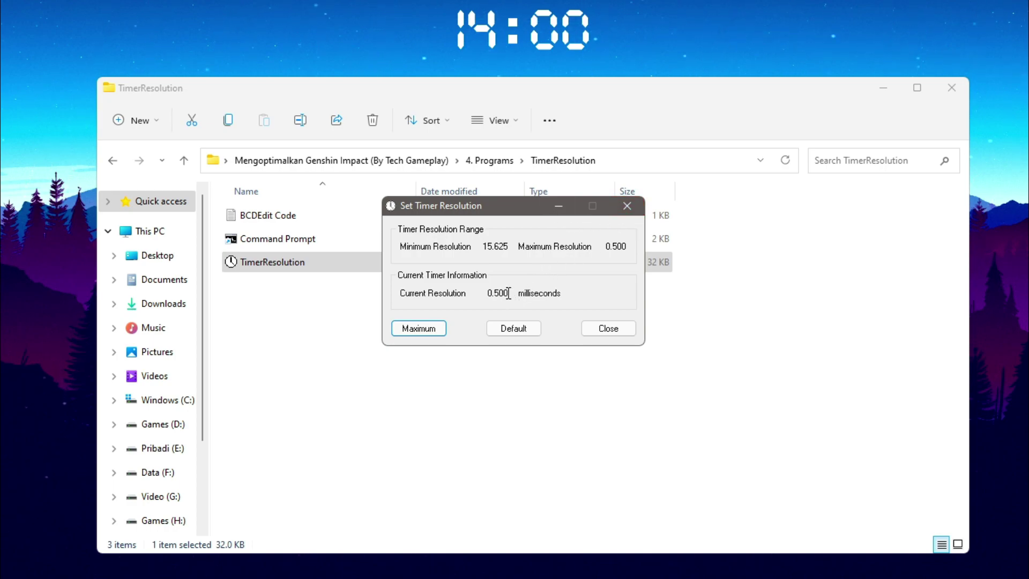
drag(488, 293, 508, 291)
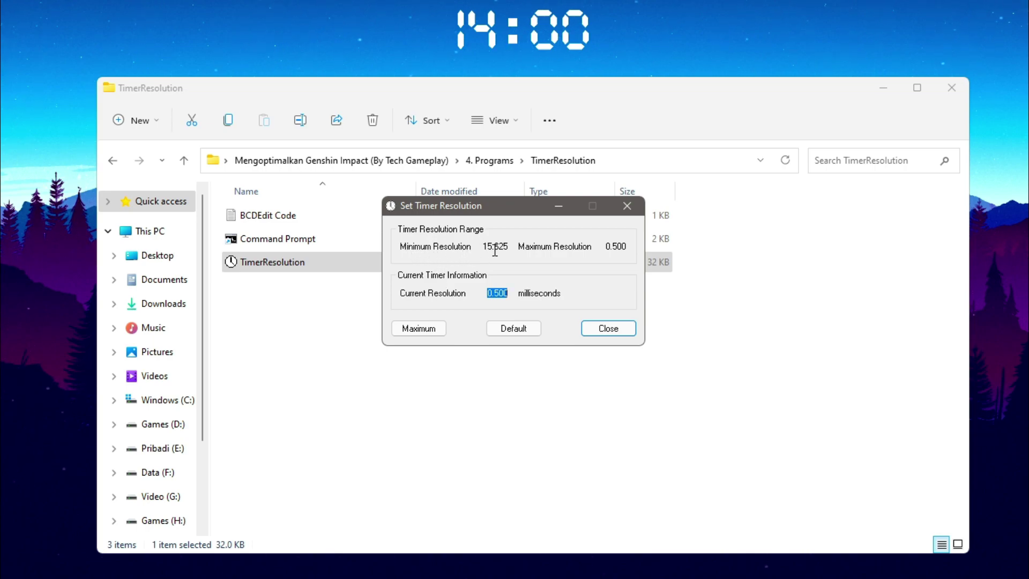
key(Tab)
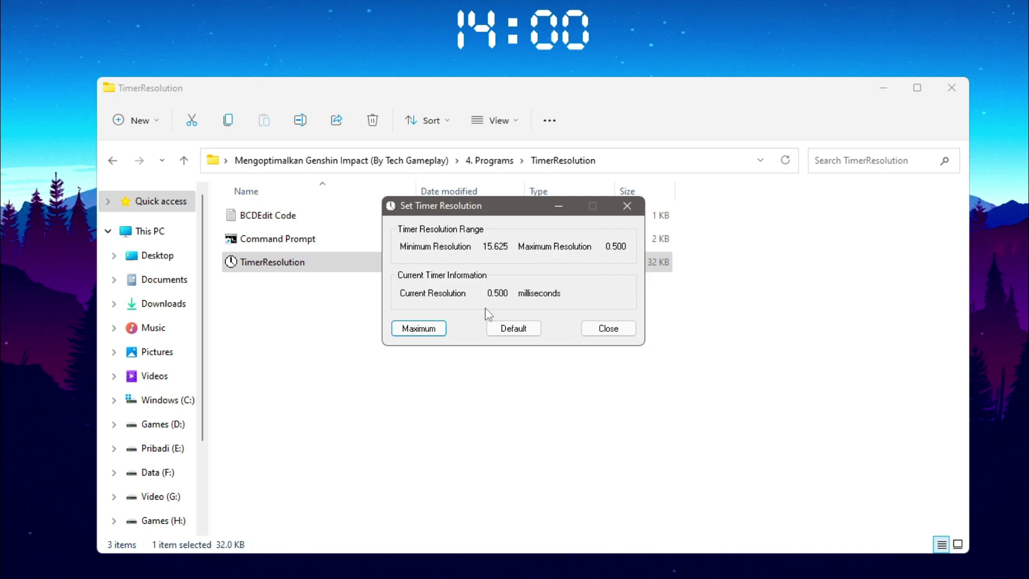
click(558, 208)
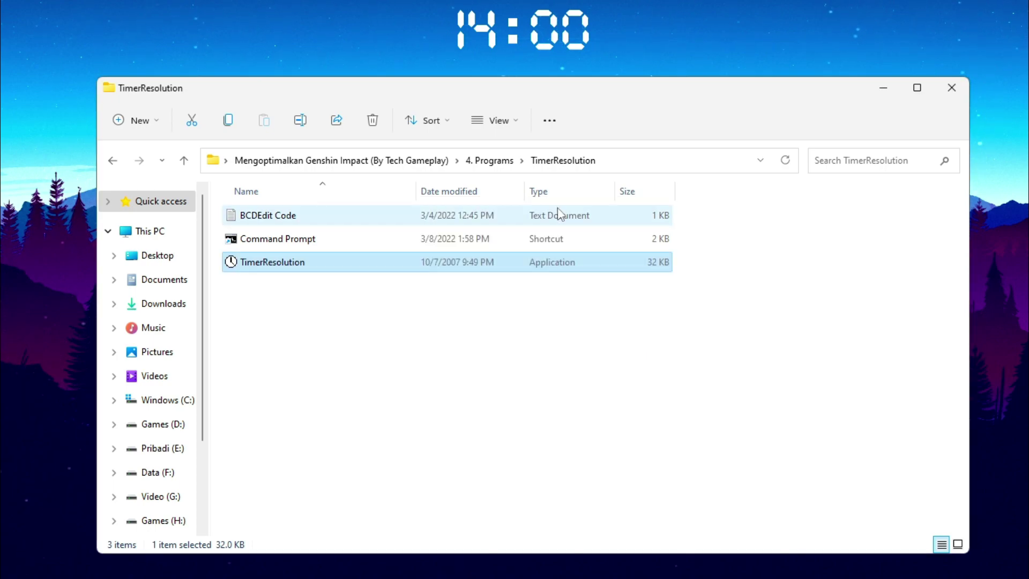
Return to the main Mengoptimalkan Genshin Impact folder and open 5. Menghapus File Sampah.
click(479, 167)
click(433, 161)
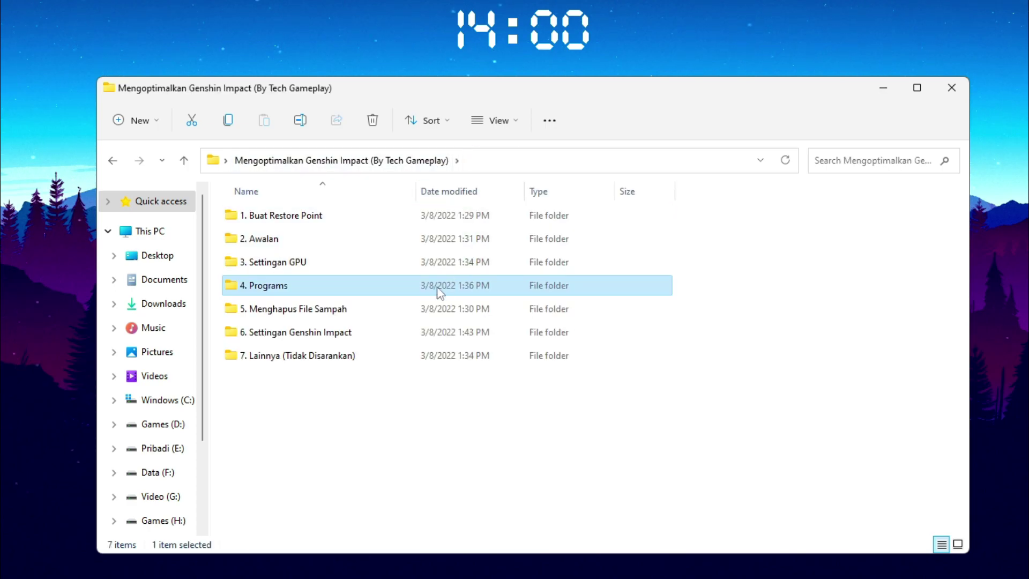
double_click(325, 319)
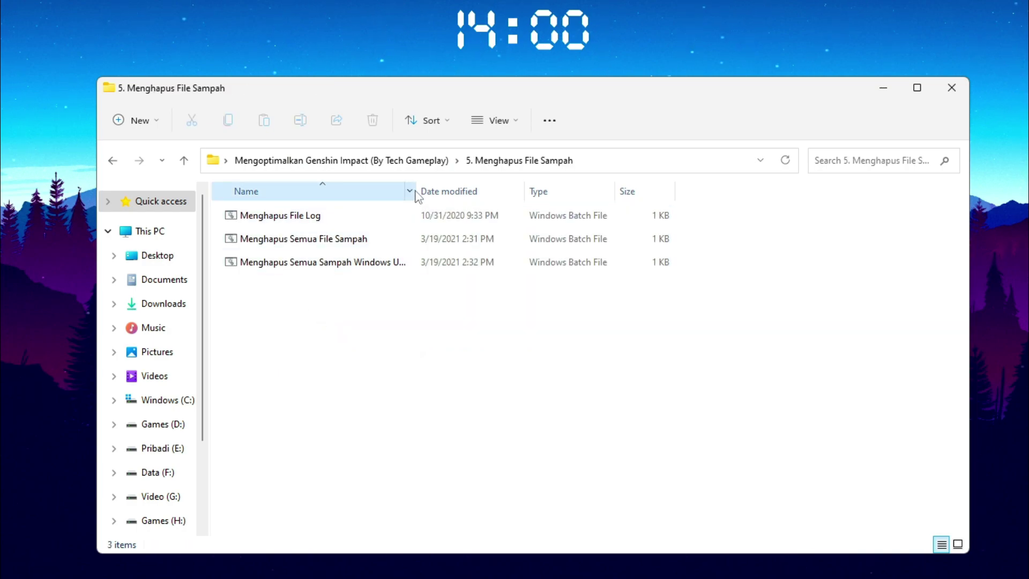
Run the junk cleanup batch files as administrator, from Menghapus File Log through the Windows Update cleanup, and finish the last script.
right_click(292, 217)
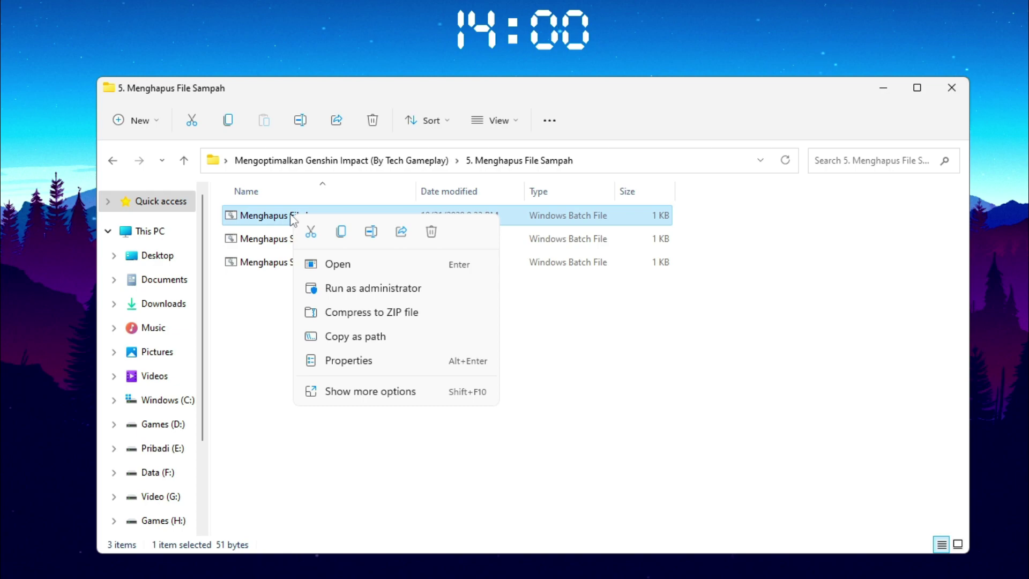
click(313, 287)
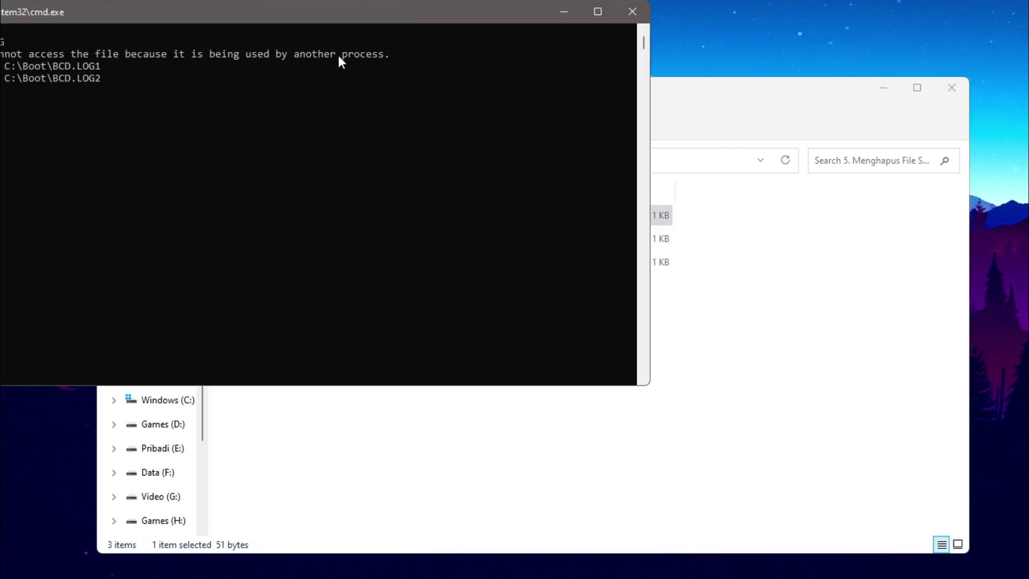
drag(334, 16, 596, 131)
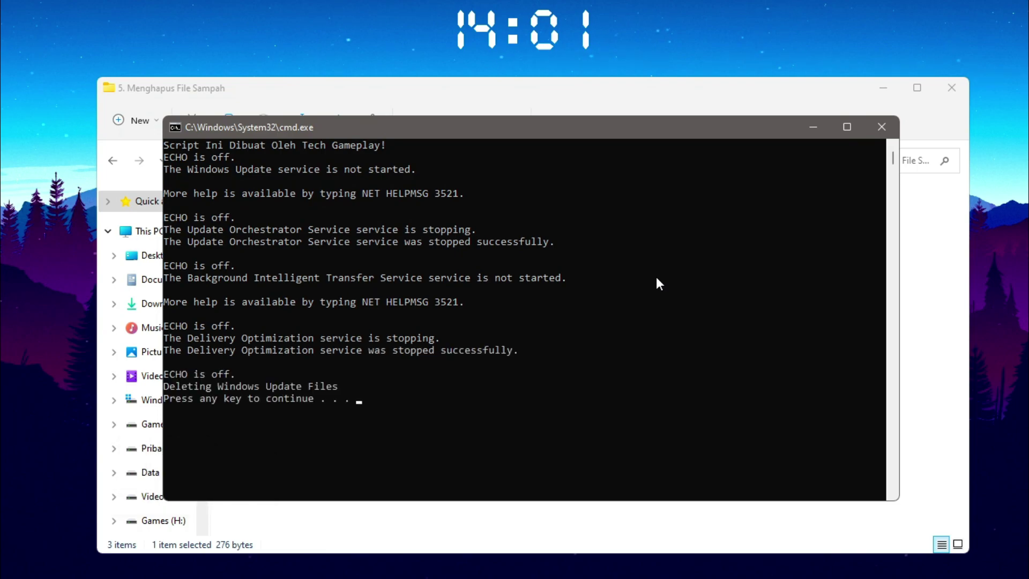
key(Return)
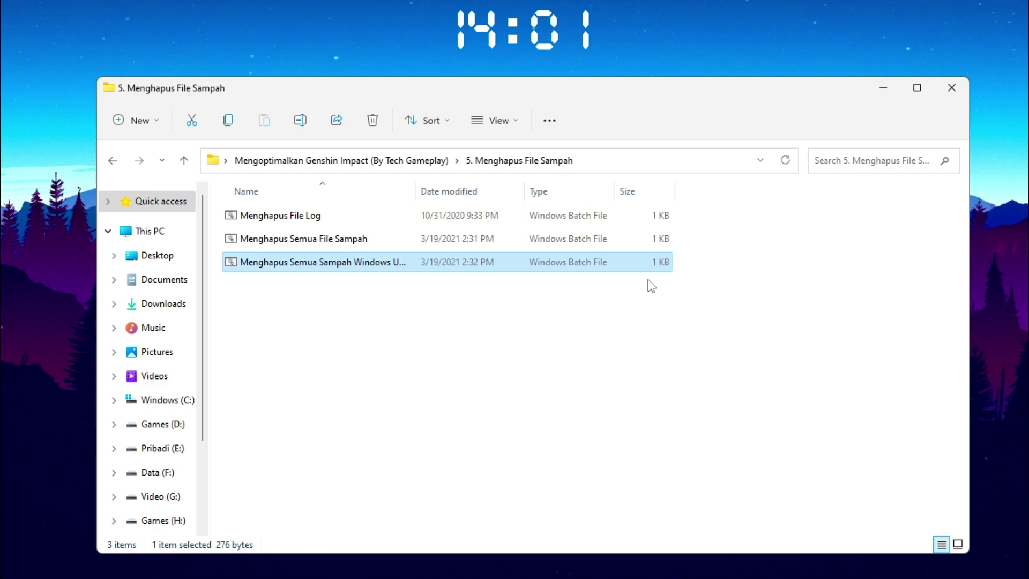
Return to the main folder, open 6. Settingan Genshin Impact and view image 1 with the game settings.
click(384, 167)
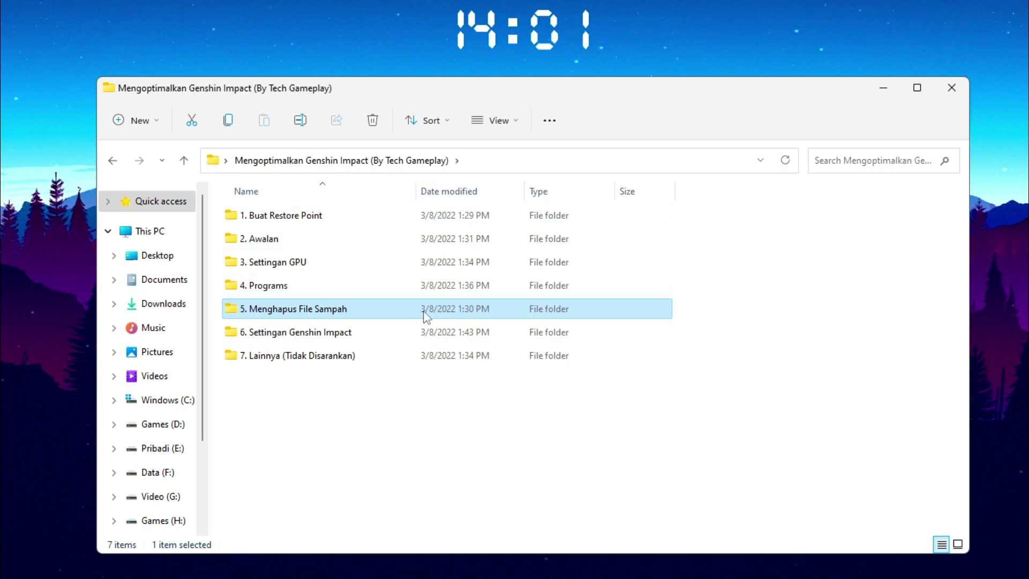
double_click(389, 333)
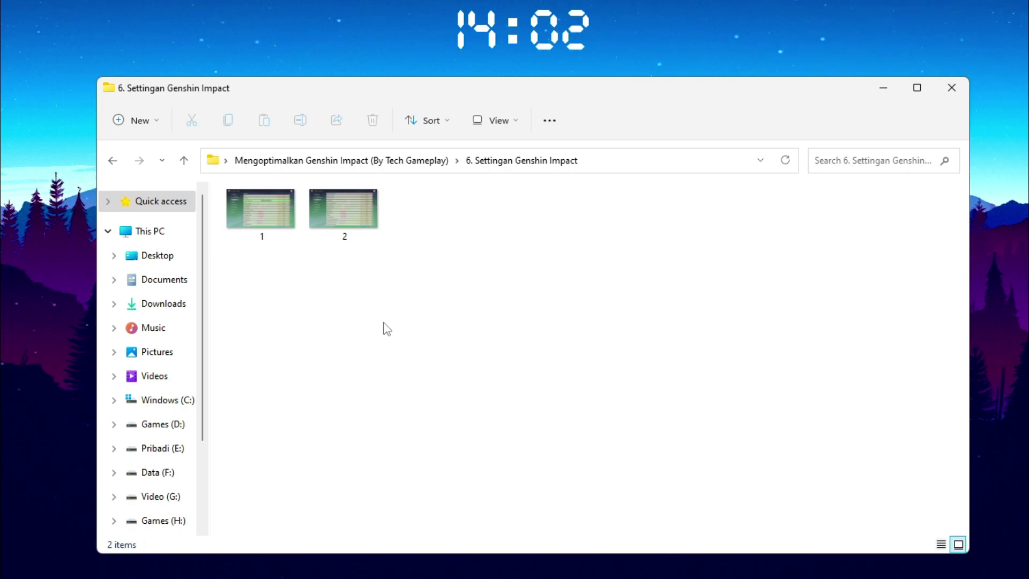
double_click(291, 220)
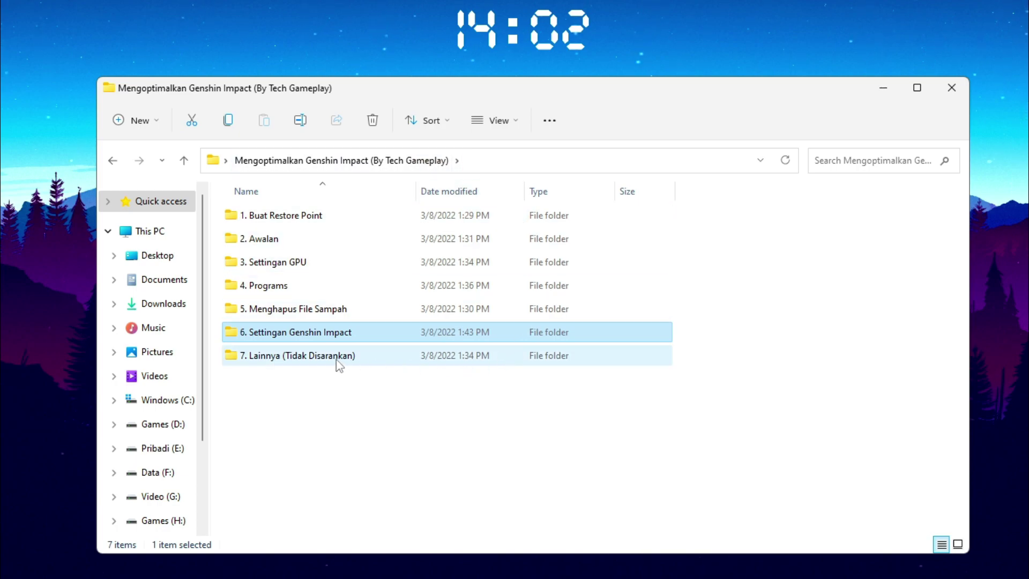
Open 7. Lainnya (Tidak Disarankan) and look inside its Nonaktifkan Pencarian Driver Otomatis folder.
mouse_move(337, 361)
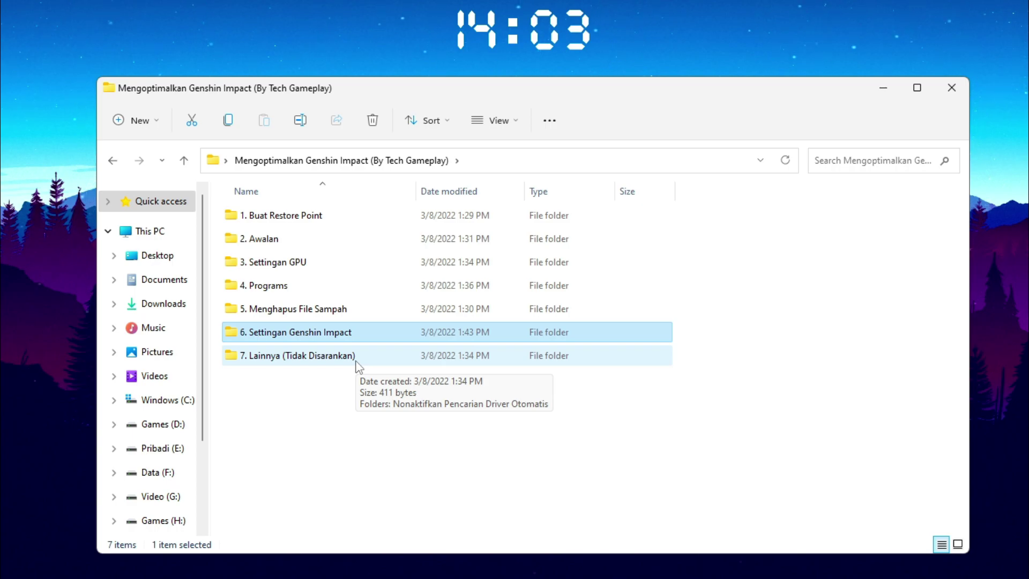
click(245, 390)
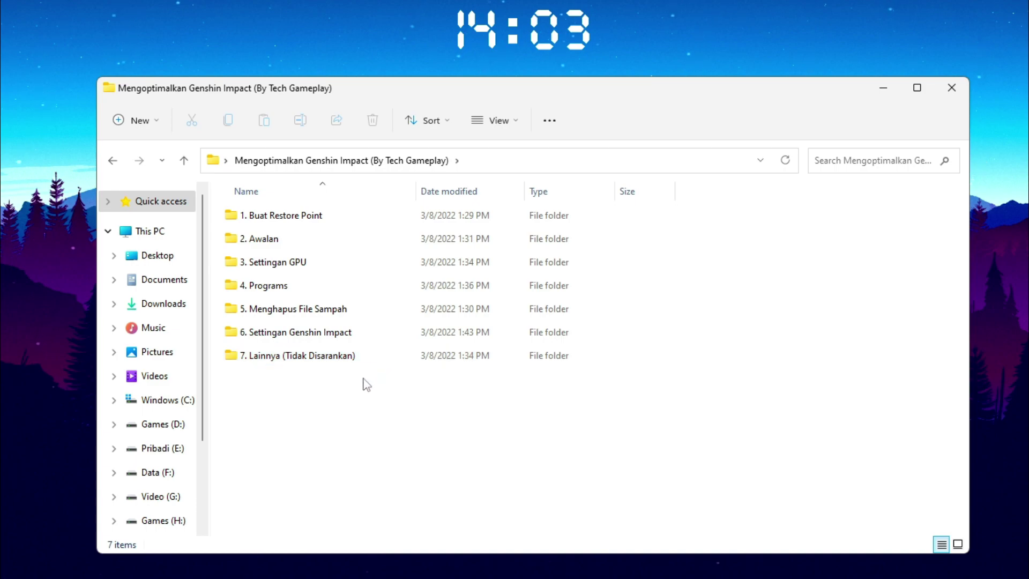
click(361, 359)
double_click(361, 361)
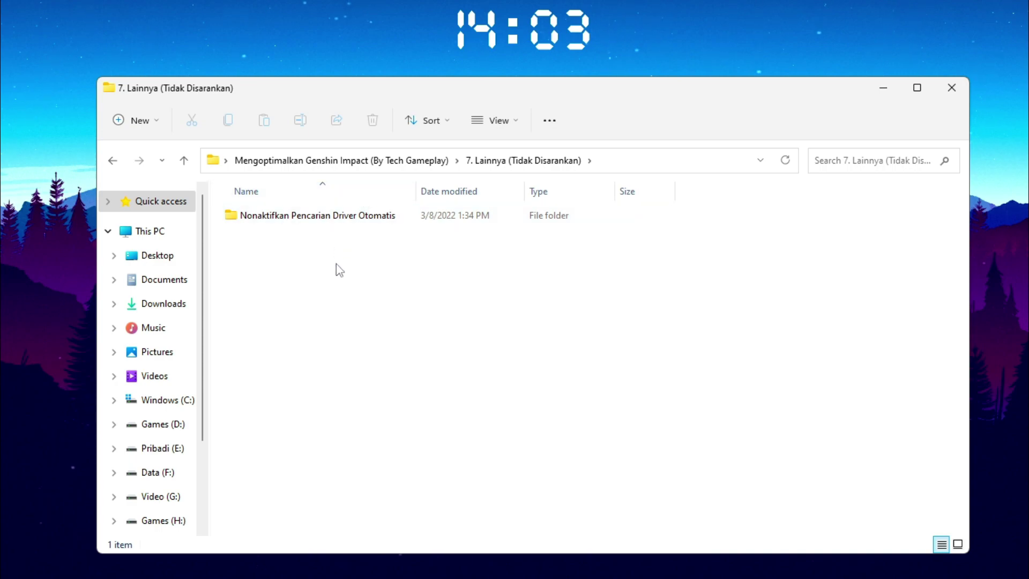
double_click(349, 222)
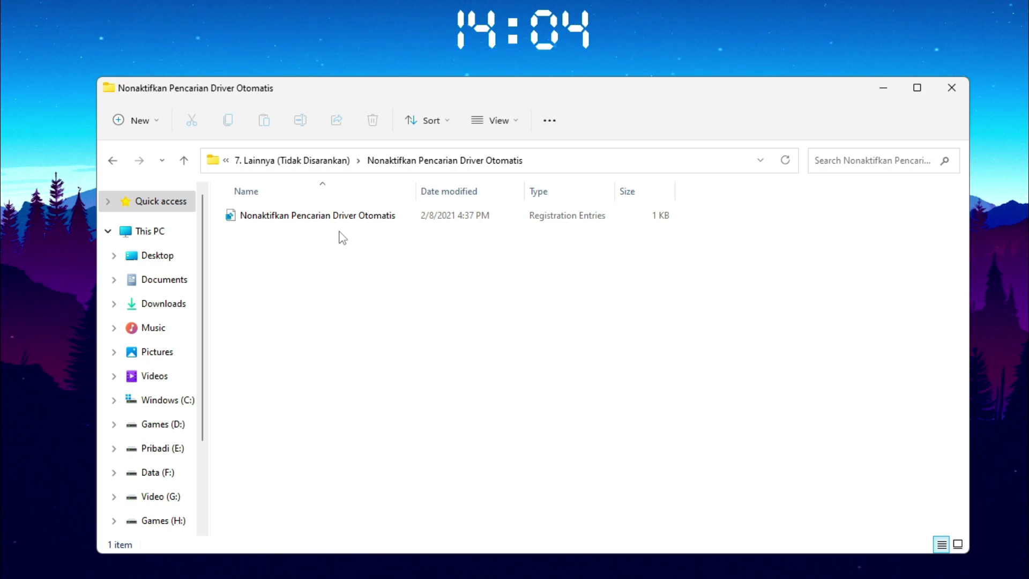
Return to the main Mengoptimalkan Genshin Impact folder and close the File Explorer window.
click(328, 163)
click(326, 163)
click(379, 412)
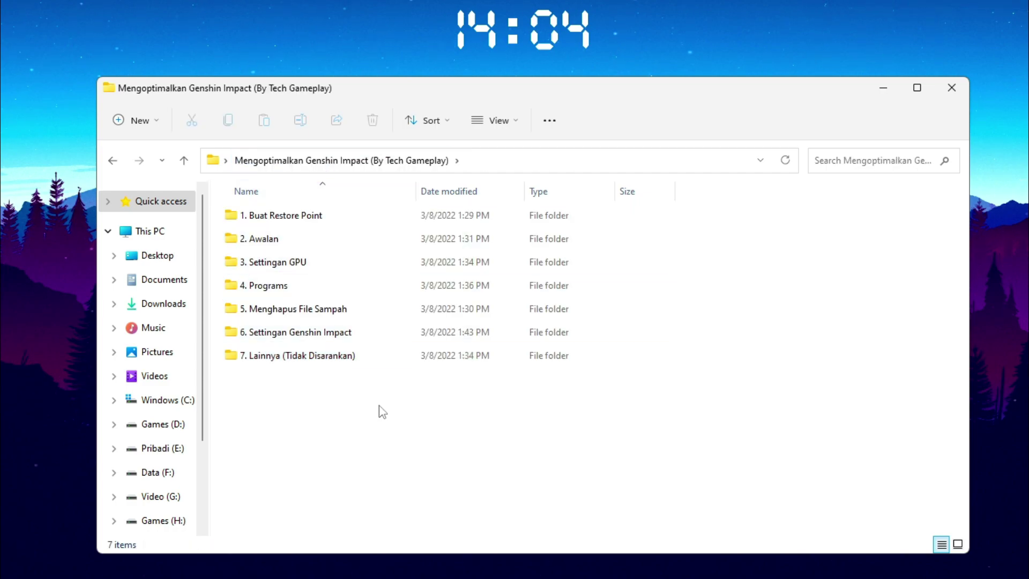
drag(380, 408, 700, 230)
click(737, 227)
click(948, 96)
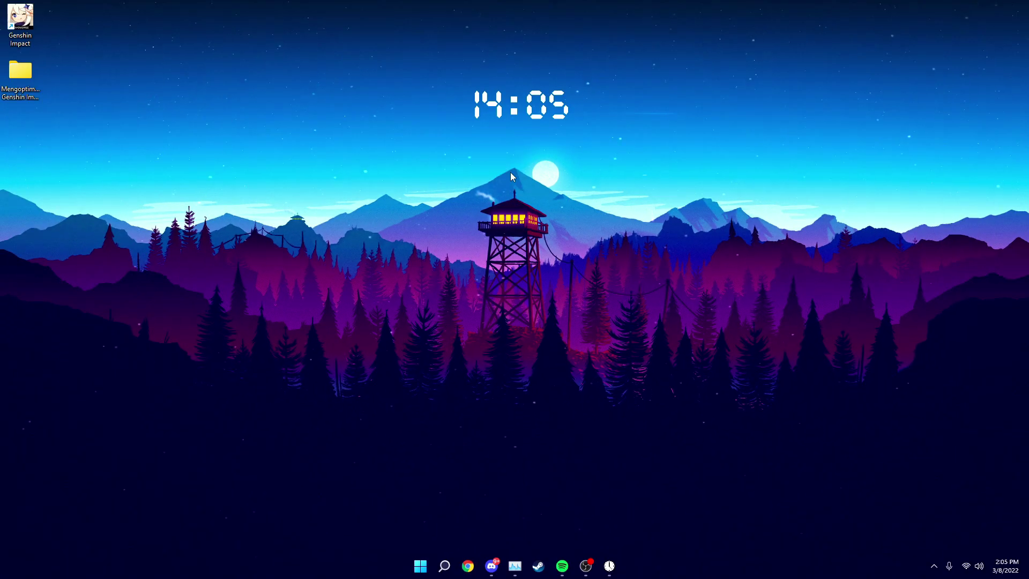
Open the file location of the Genshin Impact desktop shortcut and bring up the compatibility properties of the launcher application.
drag(27, 29, 520, 185)
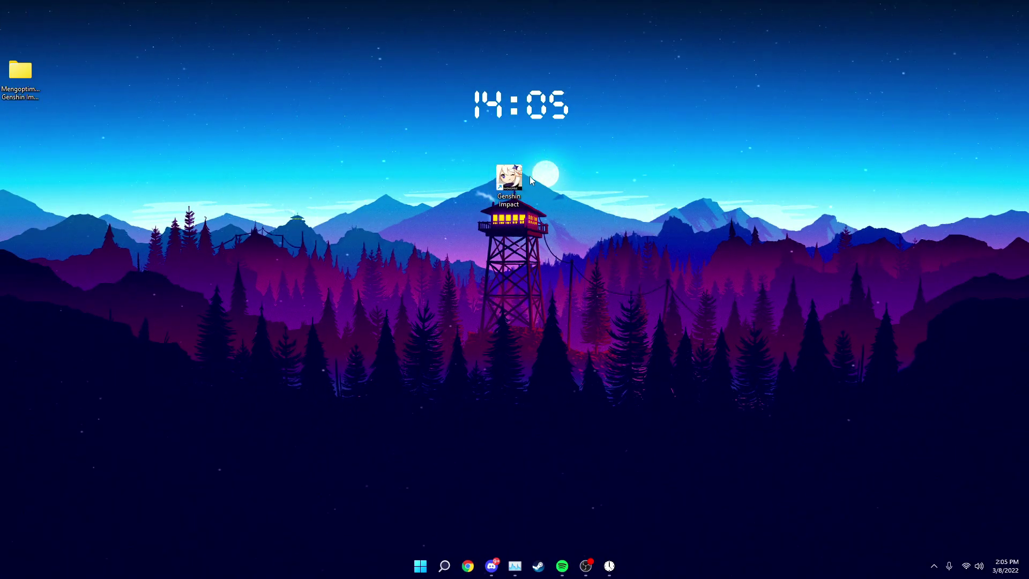
right_click(513, 185)
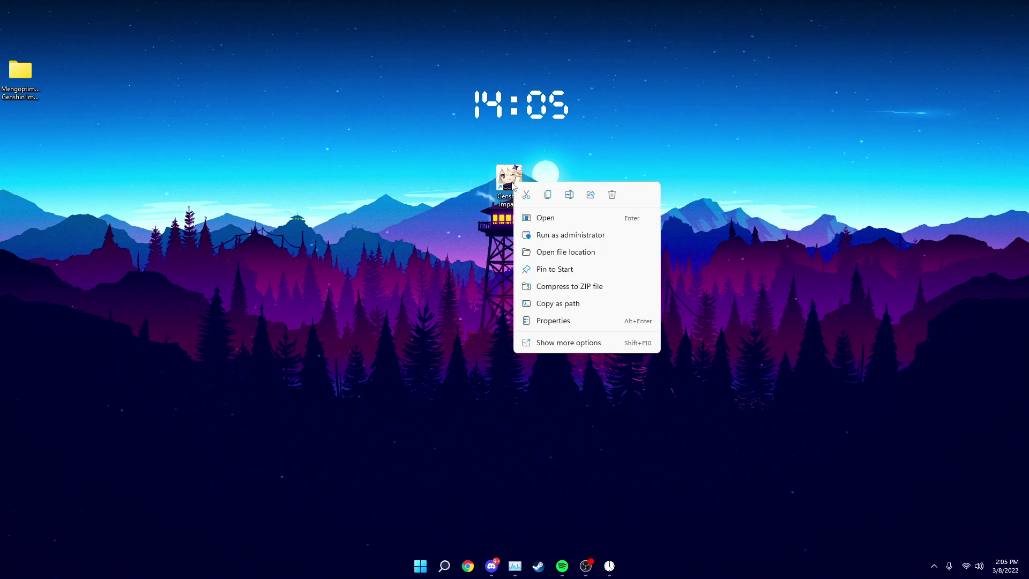
click(560, 252)
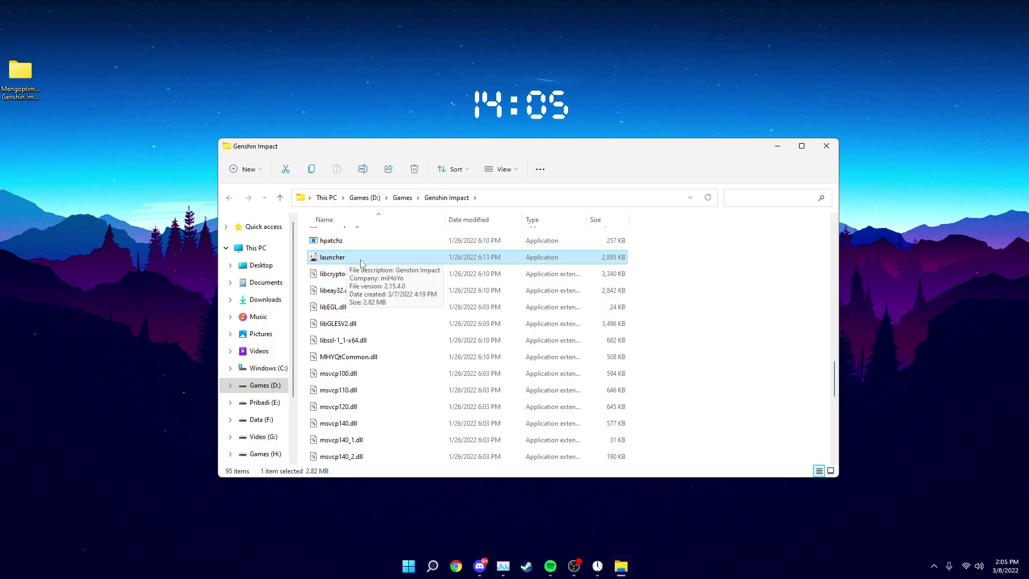
right_click(345, 258)
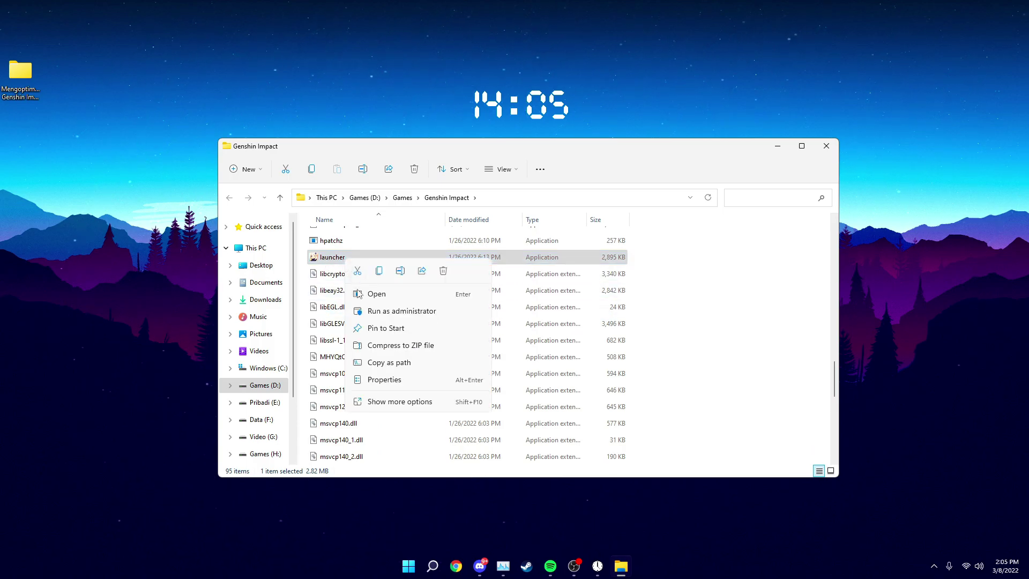
click(381, 379)
drag(421, 255, 491, 177)
click(518, 199)
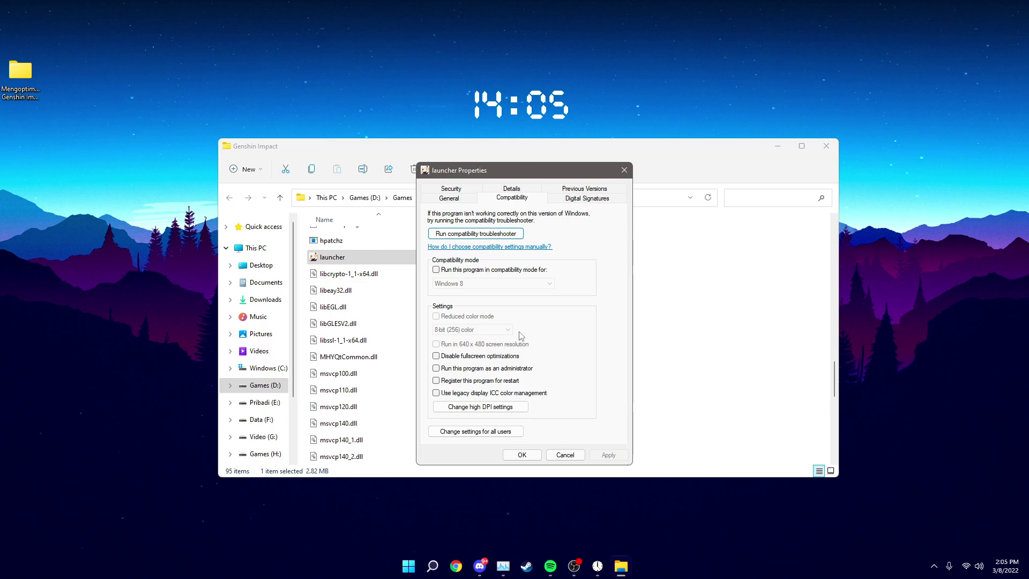
Disable fullscreen optimizations for the launcher, override its high DPI scaling with Application, and apply the changes.
click(484, 357)
click(476, 408)
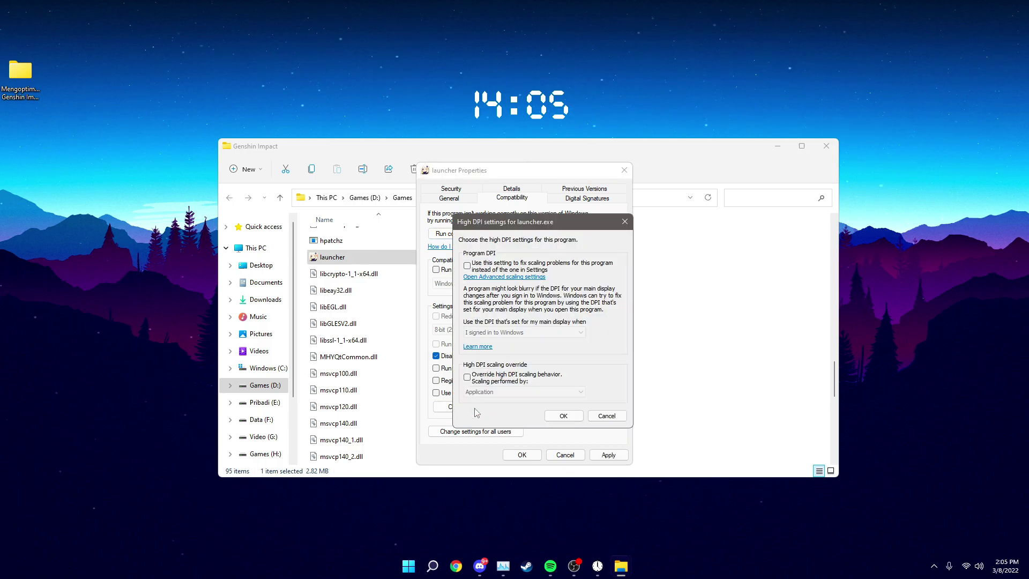
click(490, 379)
click(498, 392)
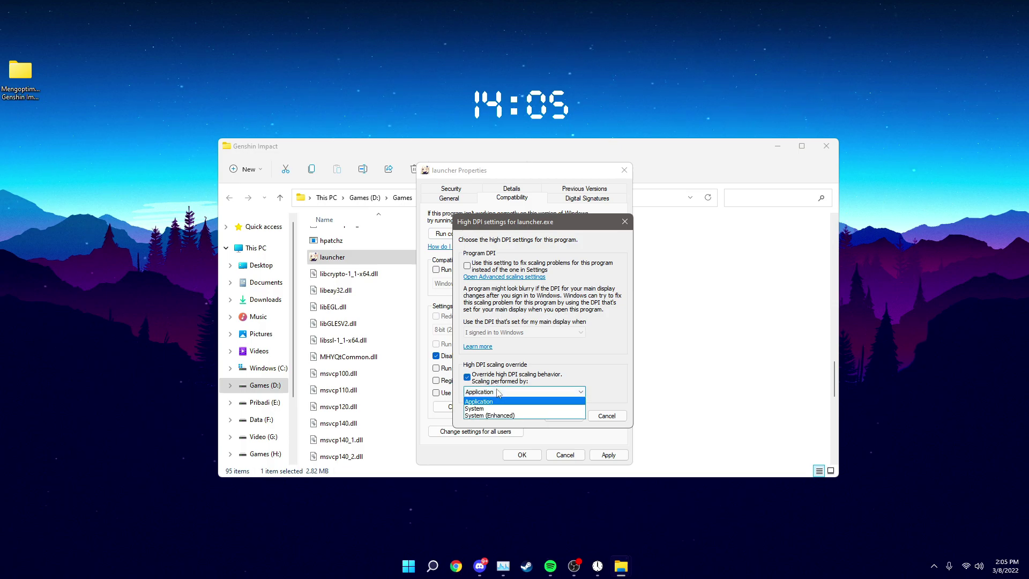
click(492, 403)
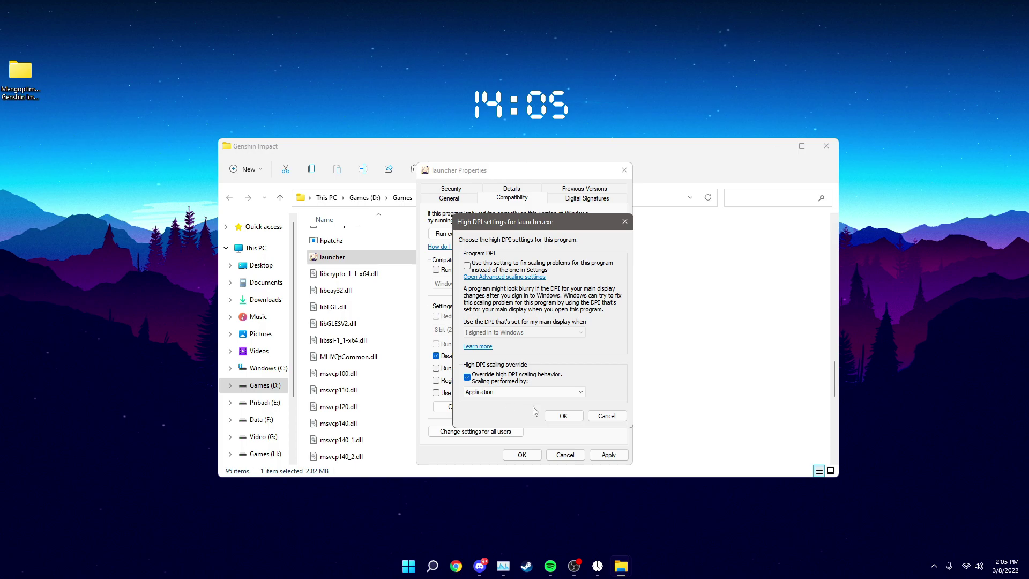
click(563, 416)
click(608, 454)
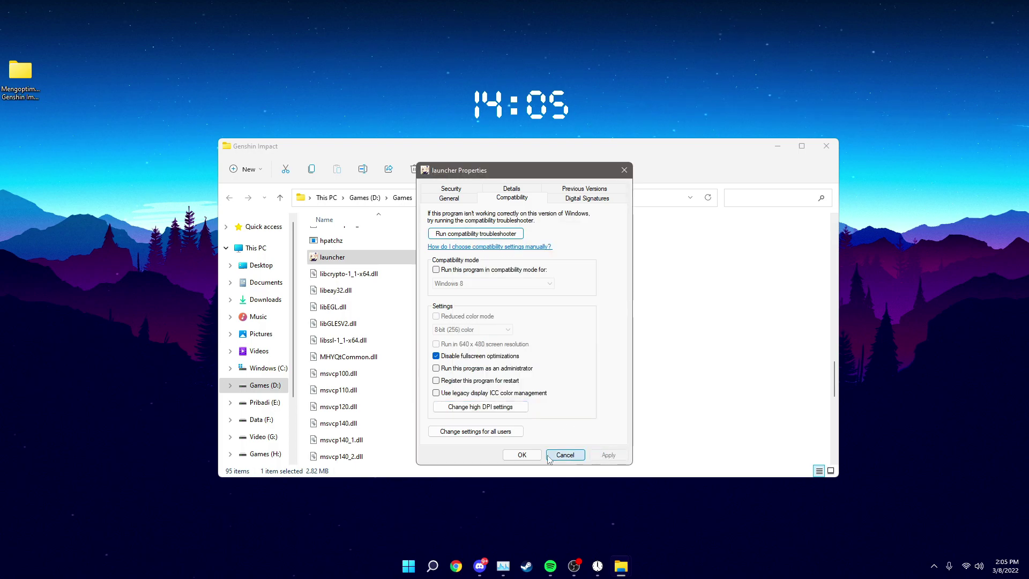
click(565, 455)
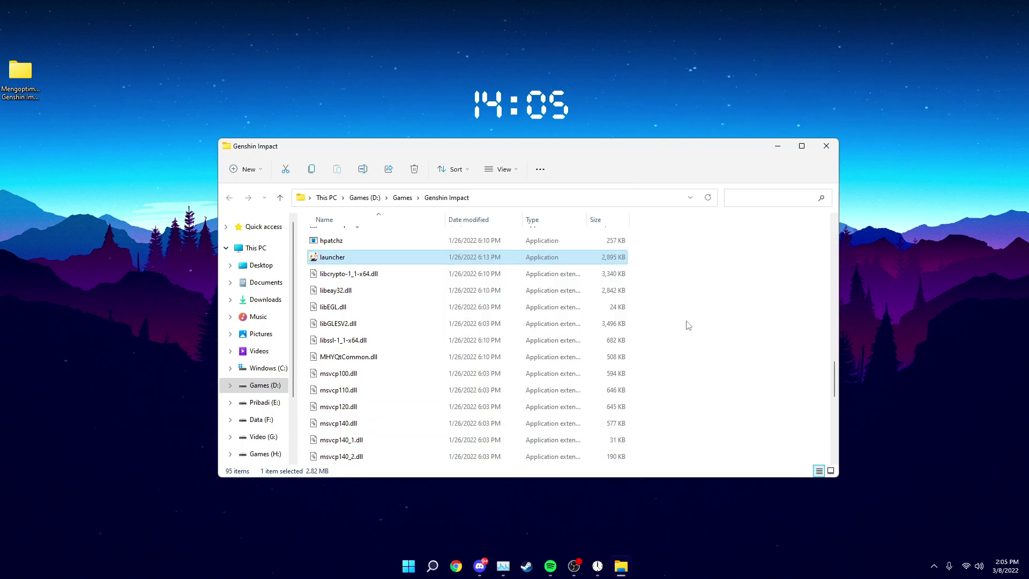
Open the Genshin Impact game folder and bring up the compatibility properties of the GenshinImpact application.
scroll(688, 325, up, 15)
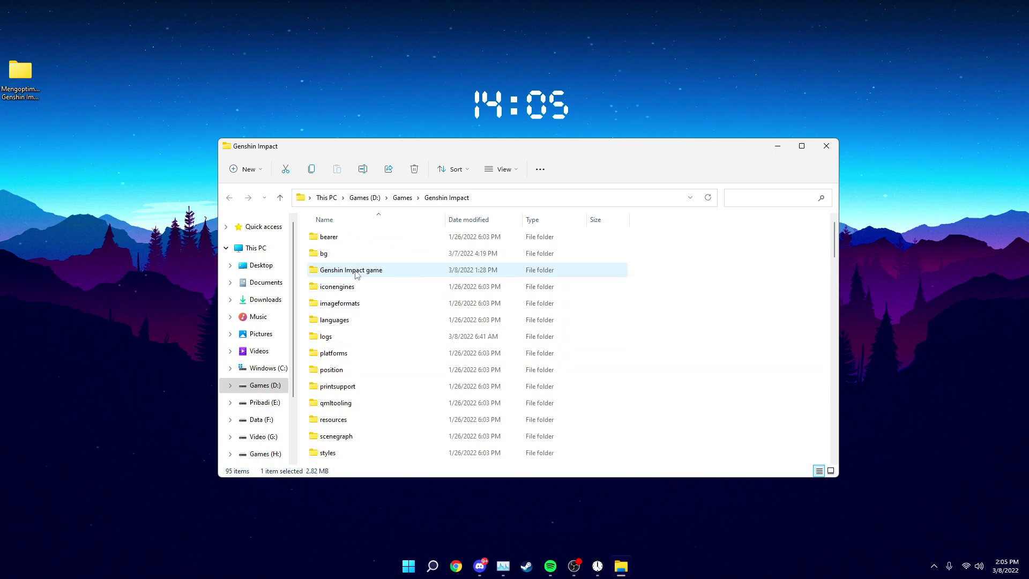
mouse_move(354, 274)
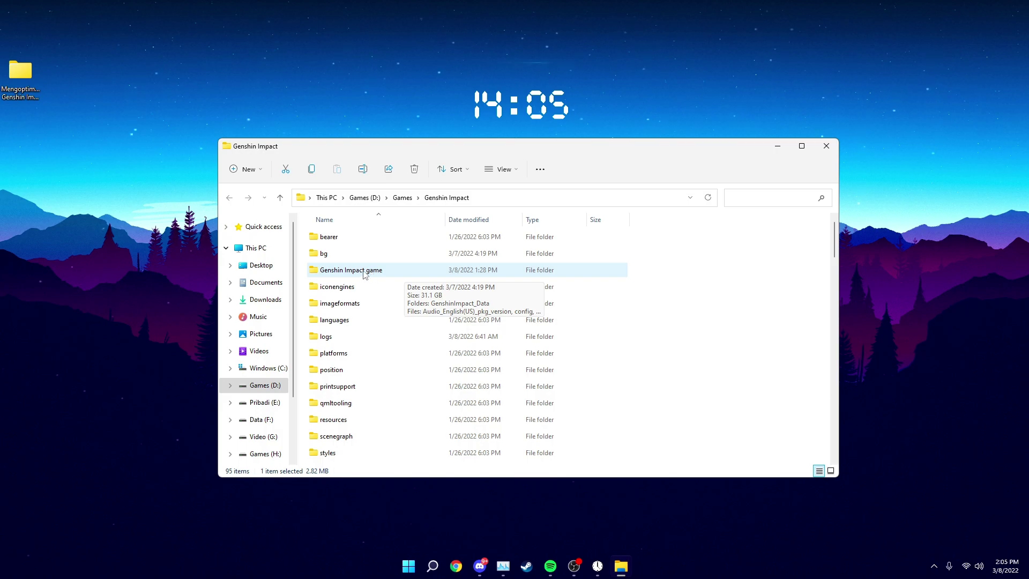
double_click(353, 273)
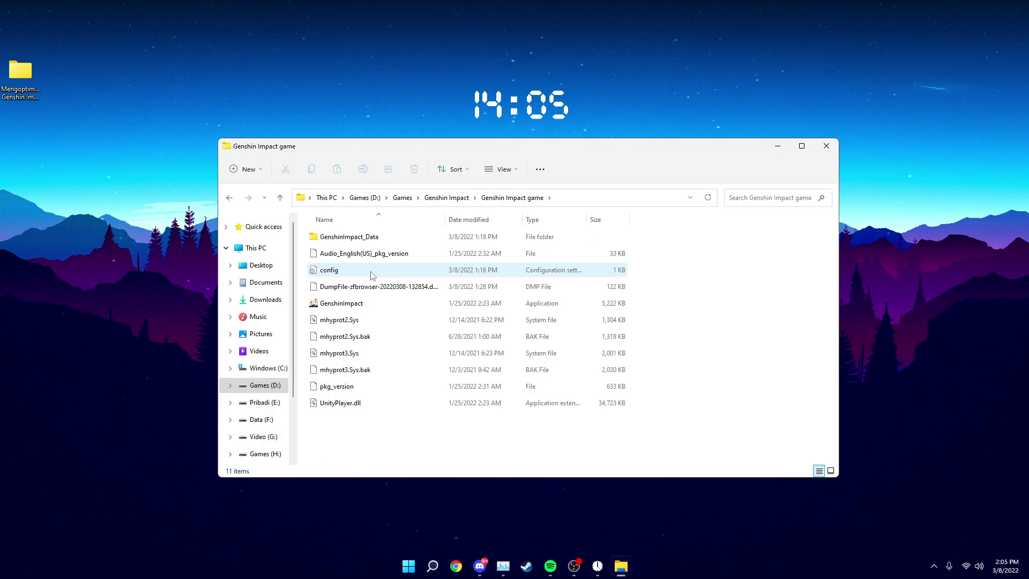
click(325, 308)
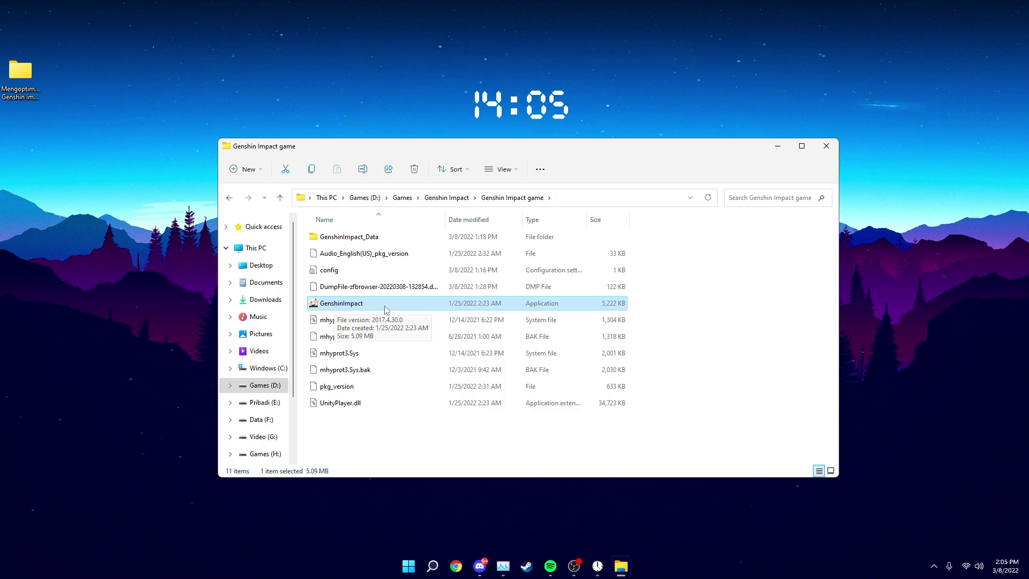
right_click(355, 305)
click(396, 423)
drag(455, 254, 506, 173)
click(506, 199)
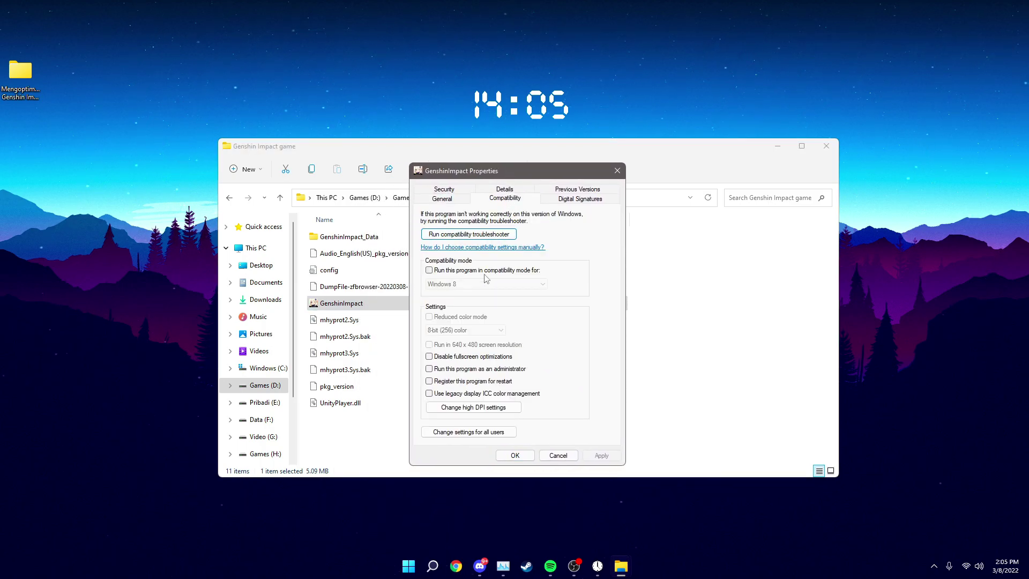
Disable fullscreen optimizations for GenshinImpact, override its high DPI scaling with Application, apply the changes and close the folder window.
click(459, 362)
click(474, 407)
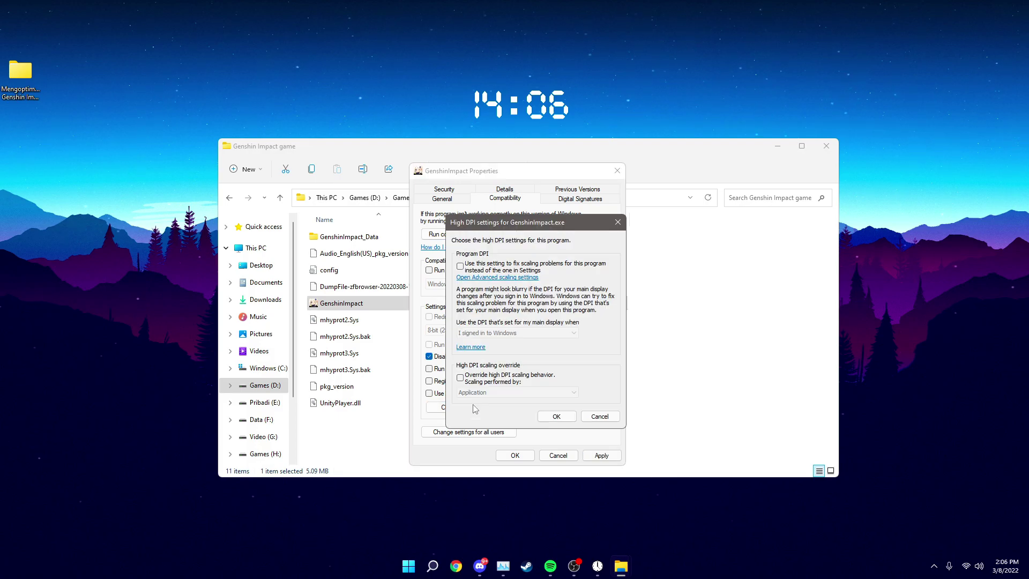
click(475, 380)
click(482, 393)
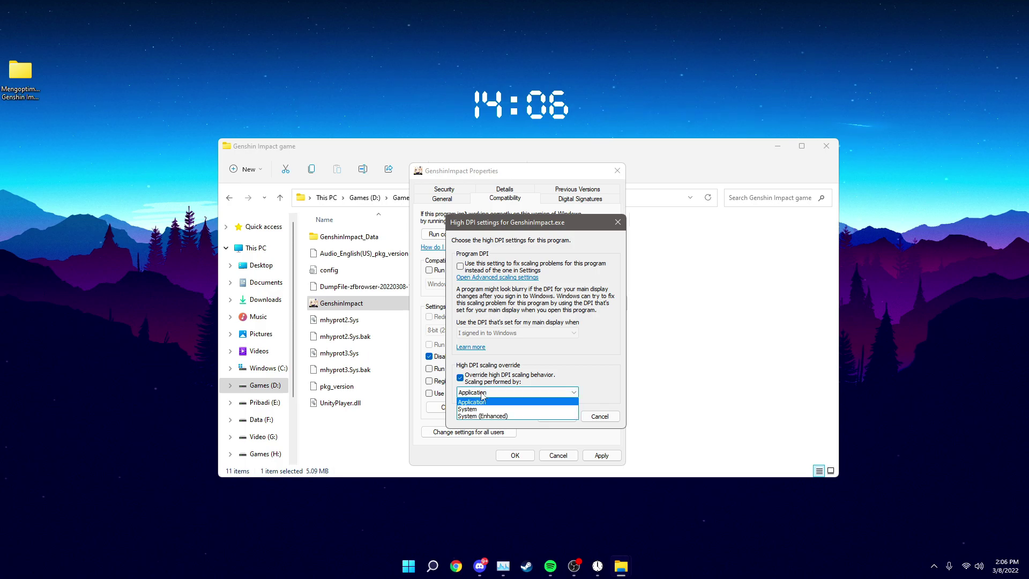
click(485, 405)
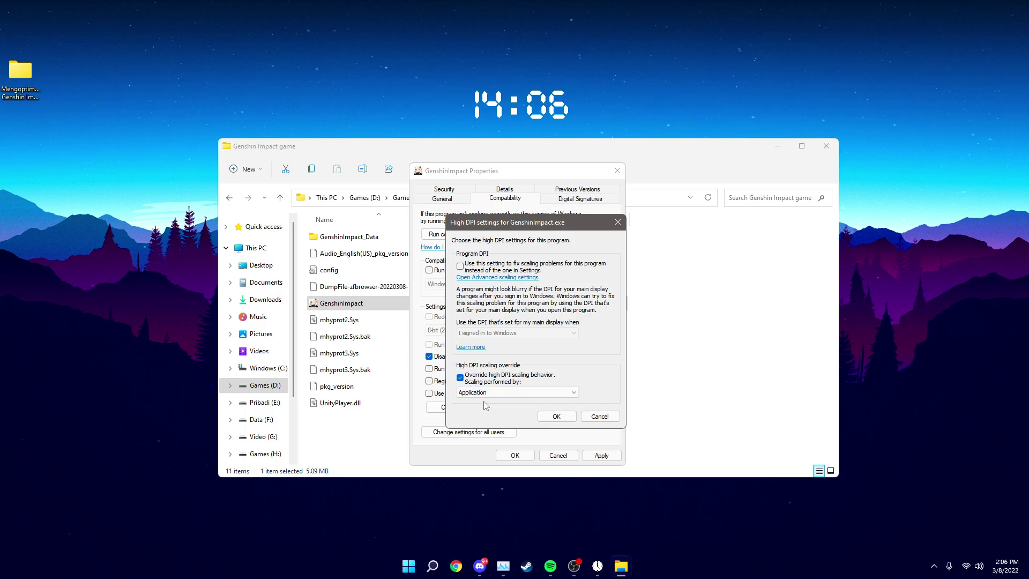
click(555, 417)
click(601, 455)
click(514, 454)
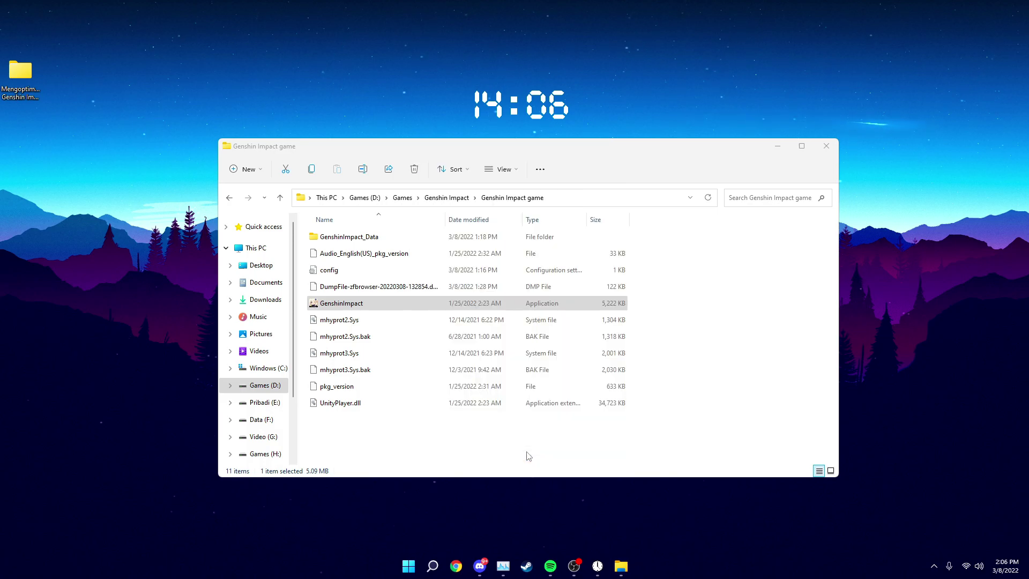
click(826, 146)
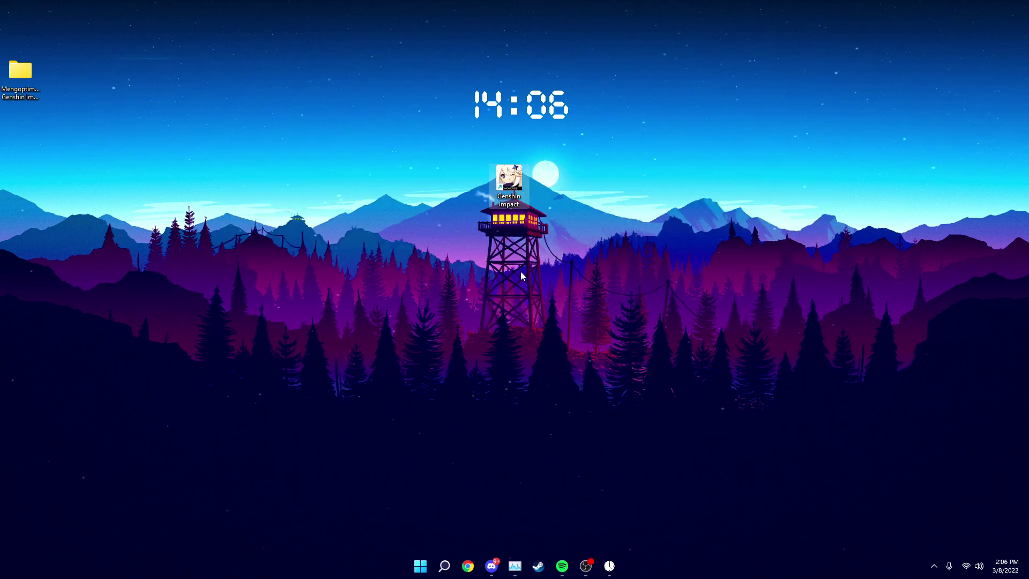
Move the Genshin Impact shortcut back to its original place above the Mengoptimalkan Genshin Impact folder on the desktop.
drag(509, 184, 32, 38)
right_click(488, 288)
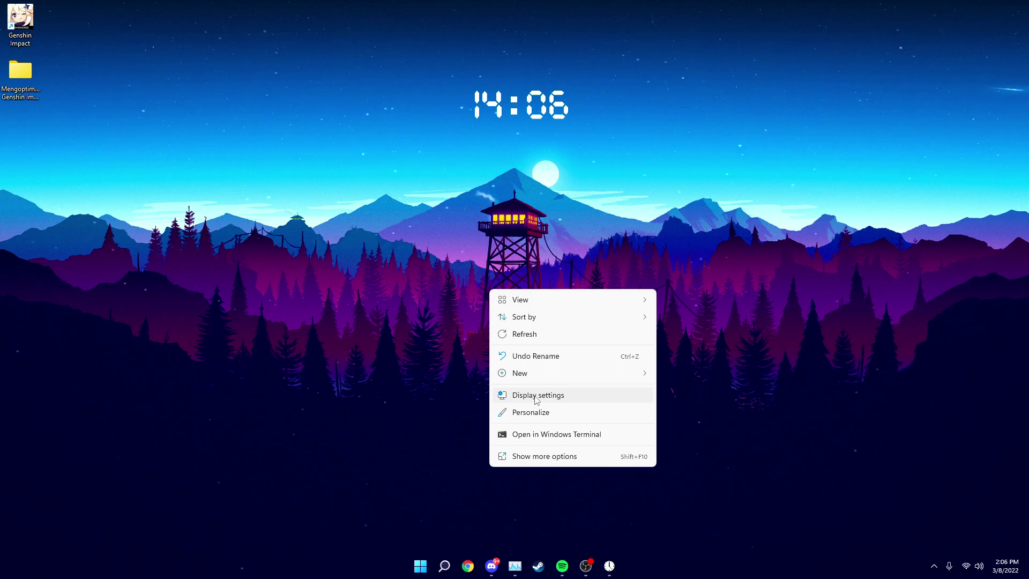
click(460, 359)
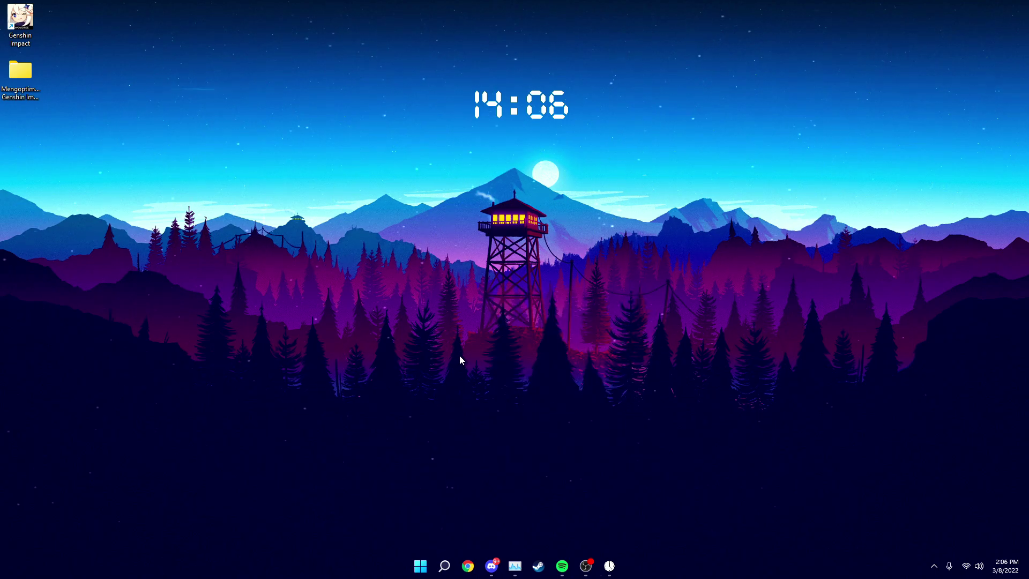
Open the Windows Graphics settings and add launcher.exe from D:\Games\Genshin Impact as a desktop app.
key(super)
text(graphics)
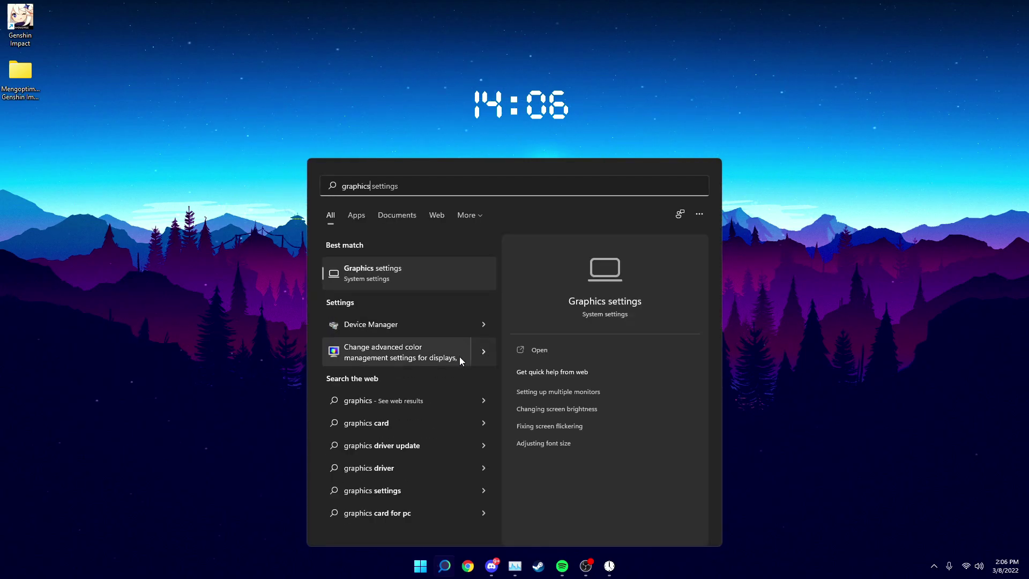
click(400, 271)
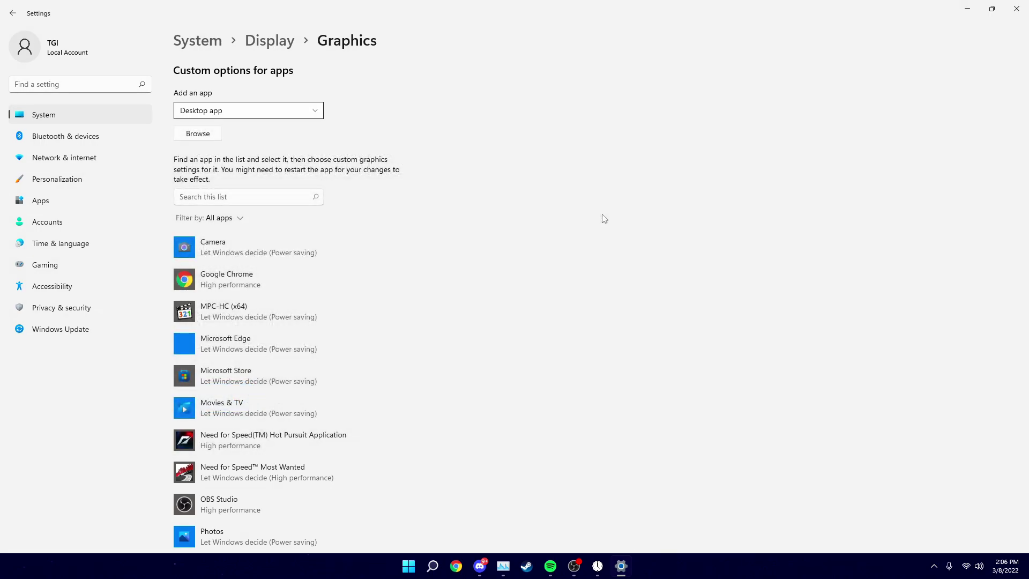
click(208, 137)
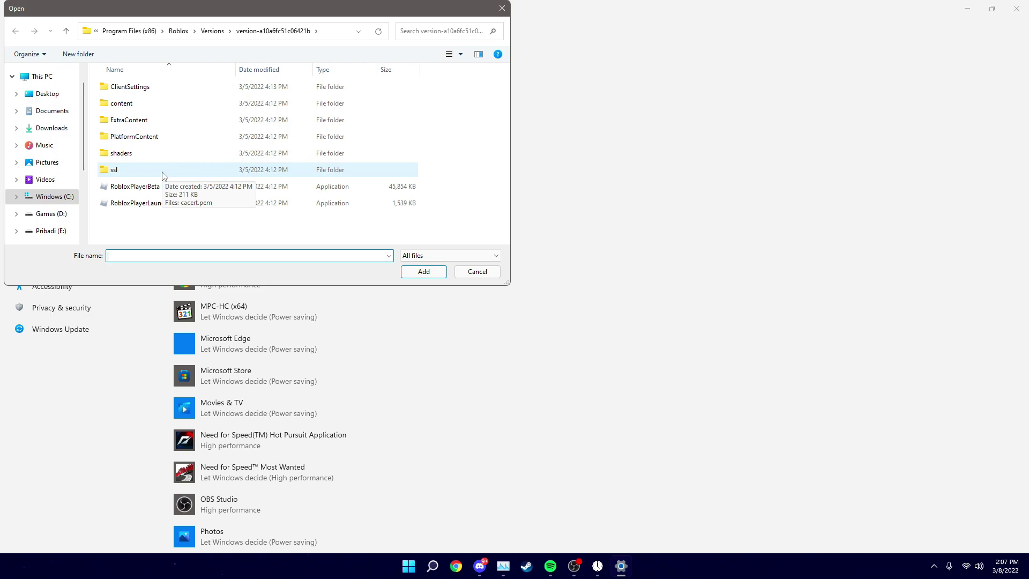
click(73, 221)
double_click(138, 88)
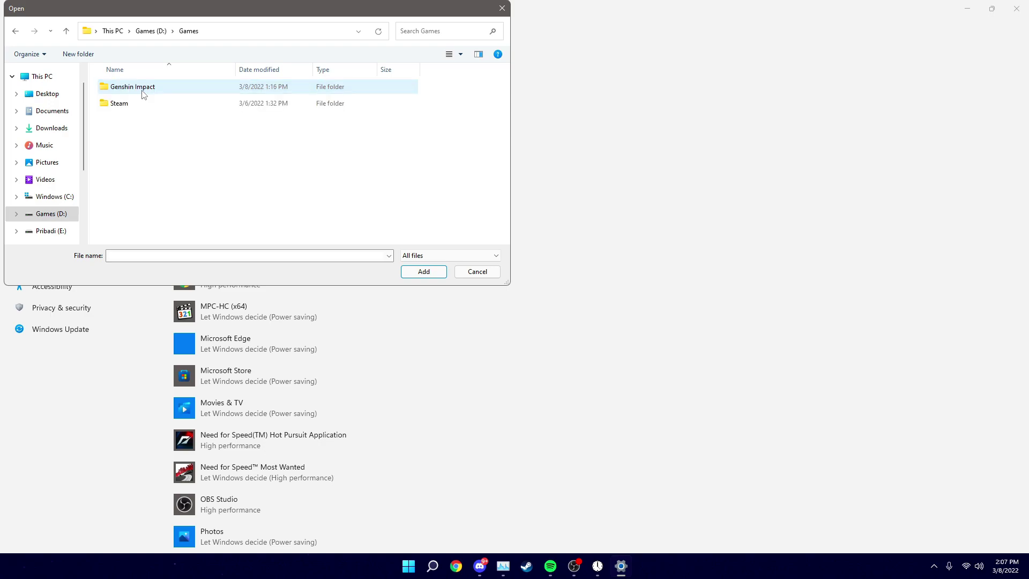
click(145, 93)
double_click(145, 93)
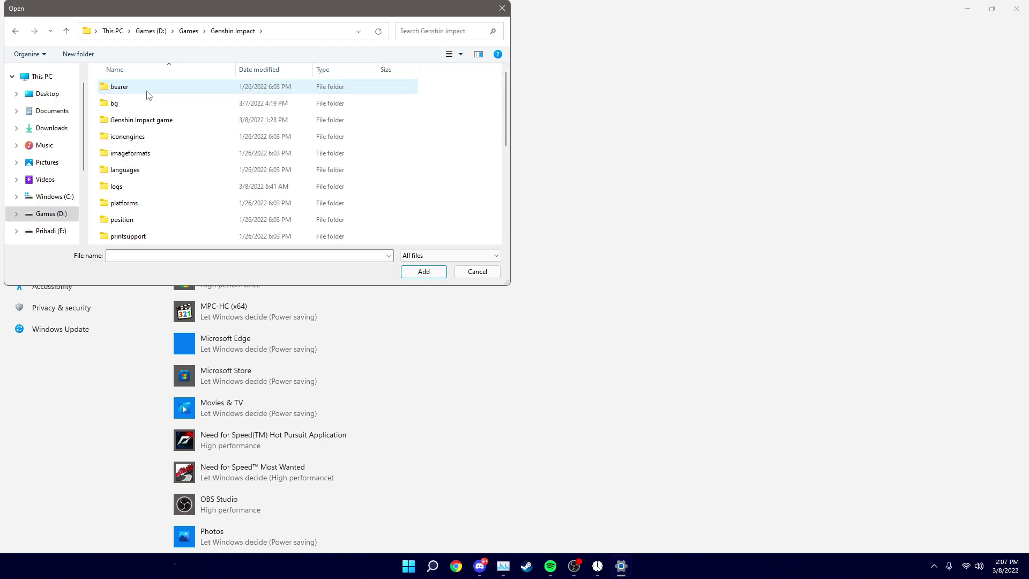
scroll(163, 129, down, 4)
double_click(172, 187)
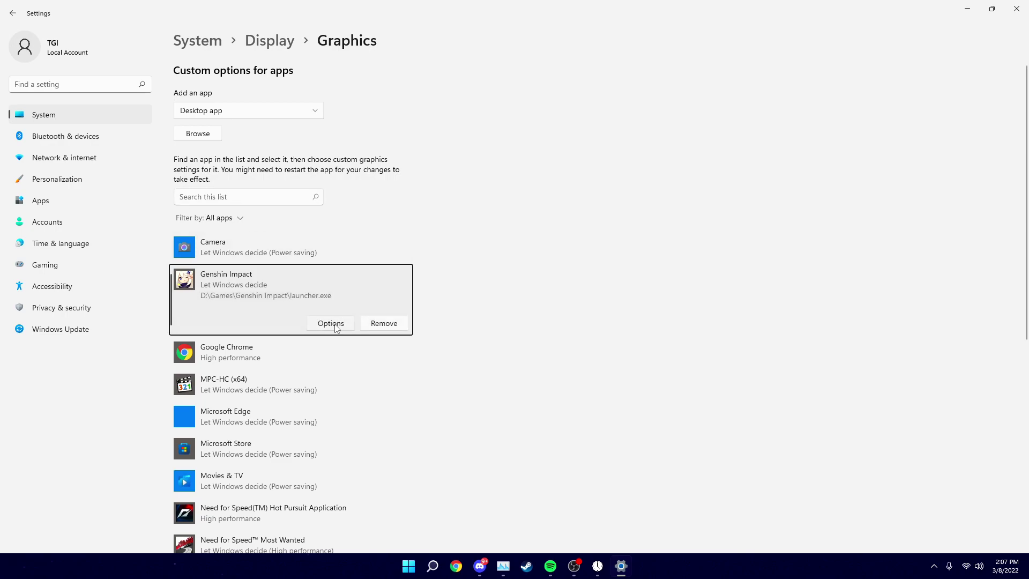
Set the graphics preference of the Genshin Impact launcher to High performance and save it.
click(336, 325)
click(457, 292)
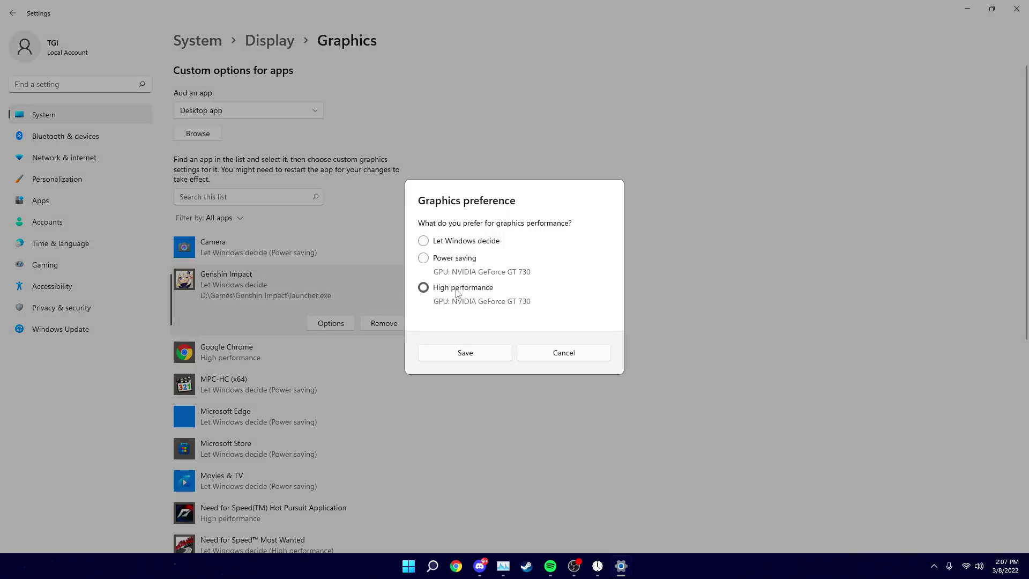
click(465, 354)
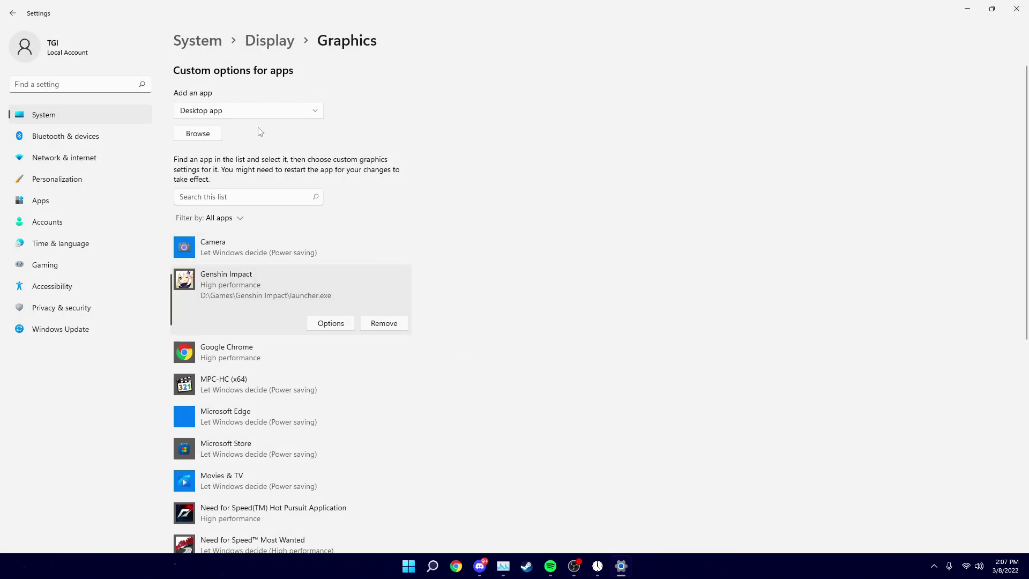
Add GenshinImpact.exe from the Genshin Impact game folder, save its graphics preference as High performance, and close Settings.
click(198, 133)
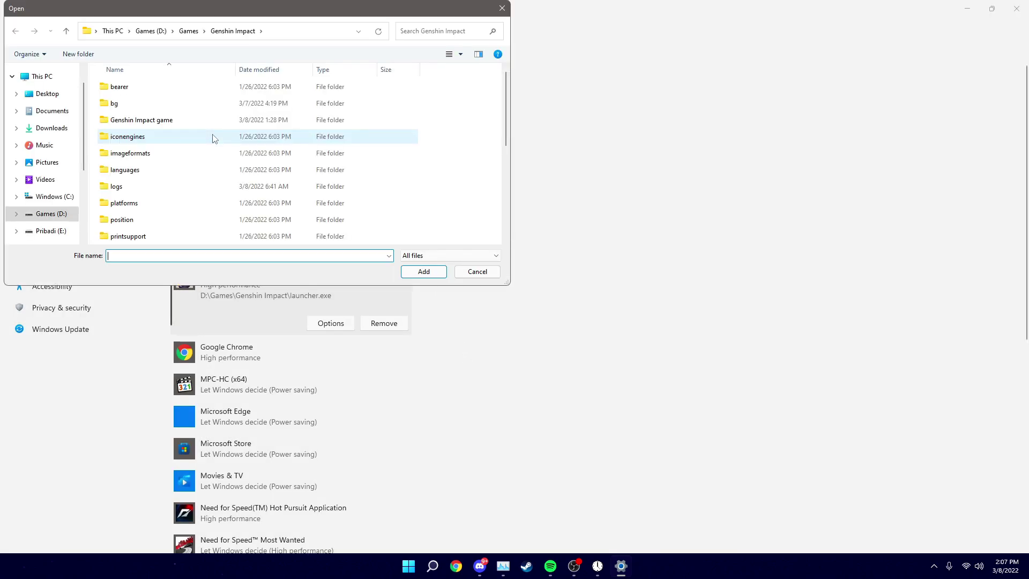
double_click(169, 121)
double_click(156, 106)
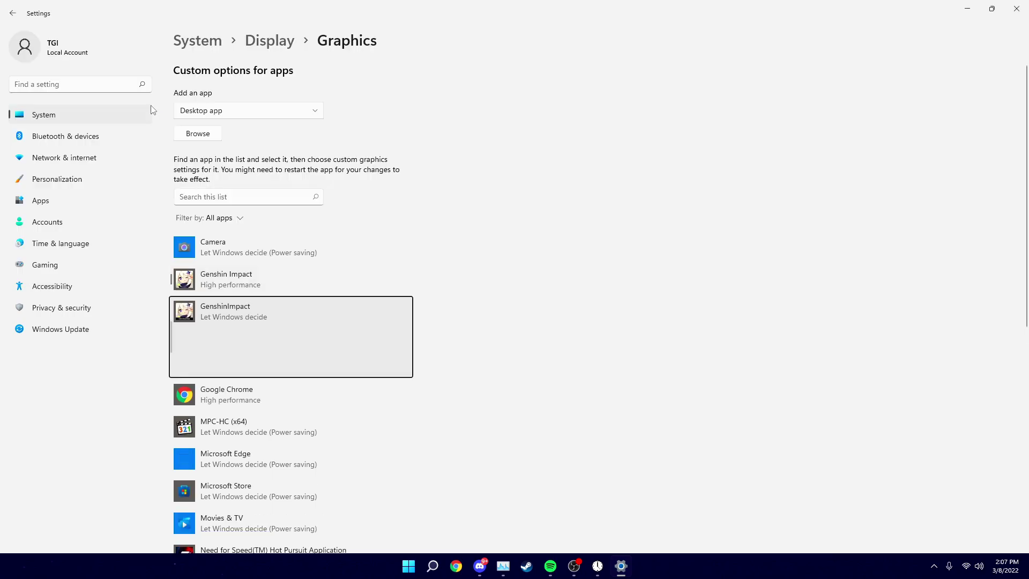
click(331, 366)
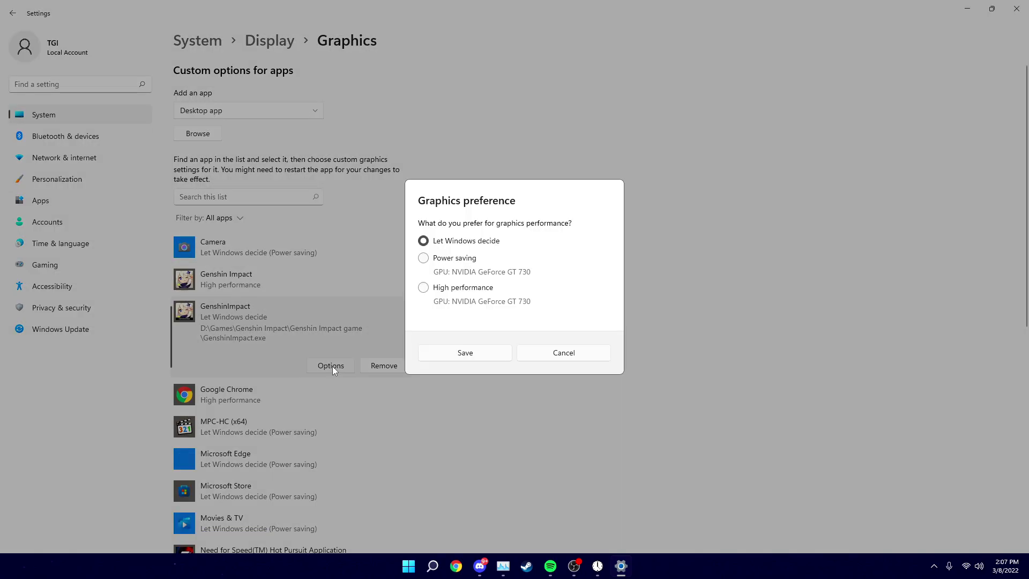
click(459, 288)
click(473, 357)
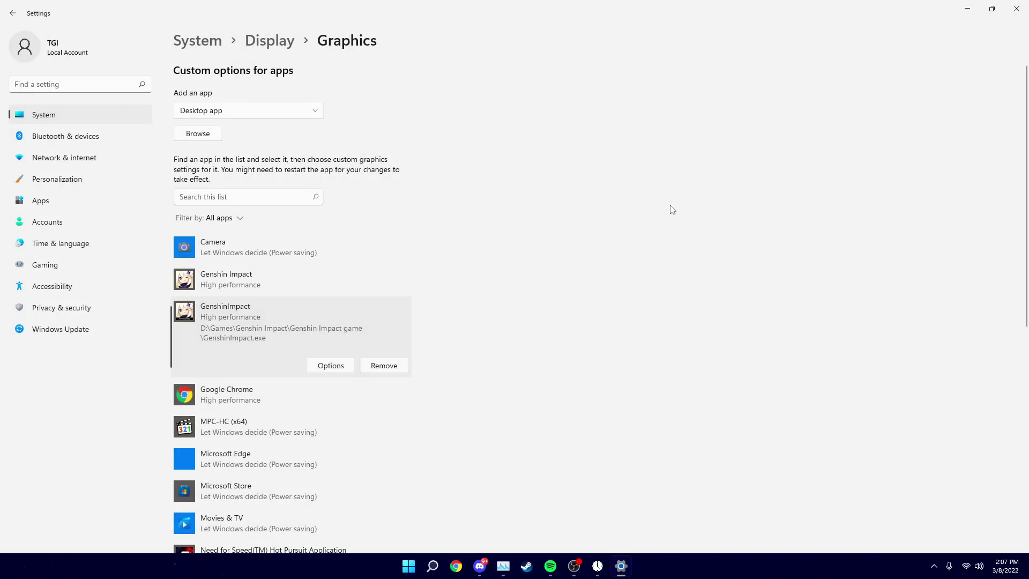
click(1016, 8)
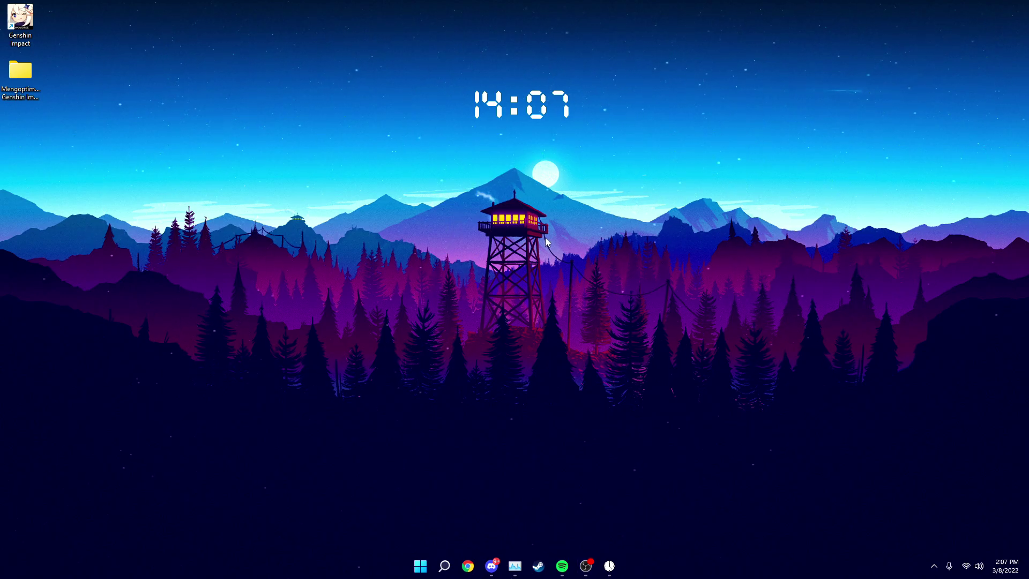
Restart the computer to put the optimizations into effect.
click(419, 572)
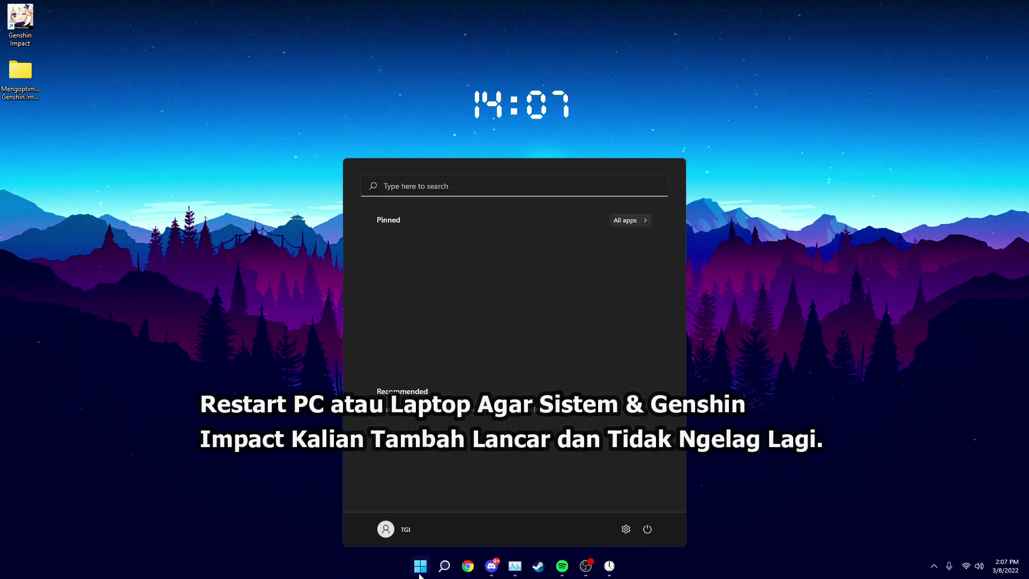
click(648, 531)
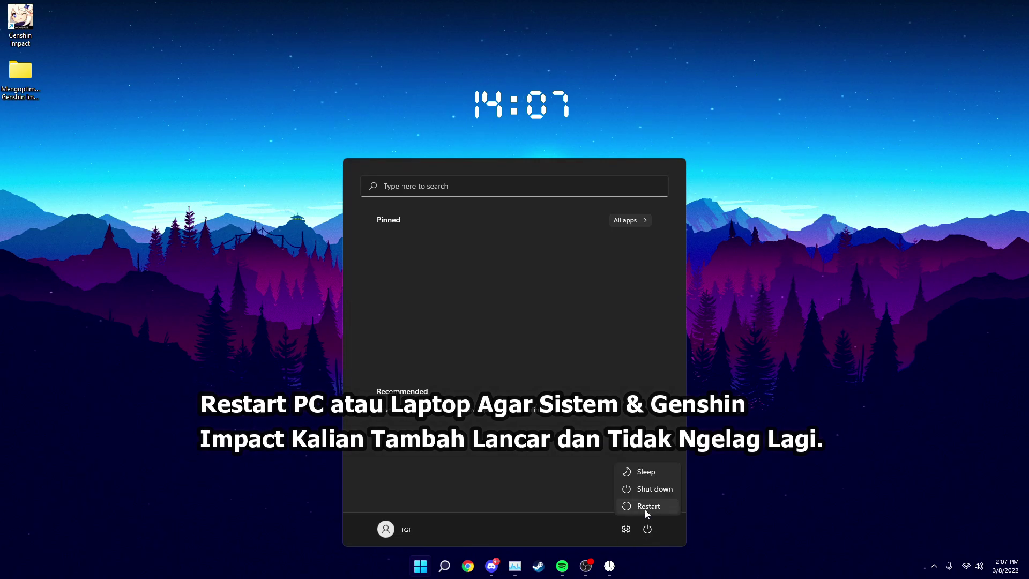